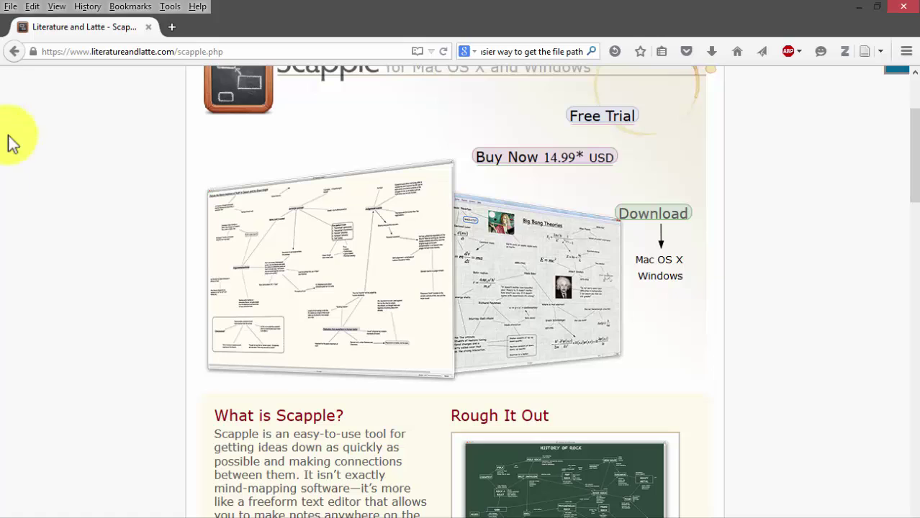
# Scroll the Scapple product page in Firefox back up to the top
pyautogui.scroll(3, 49, 168)
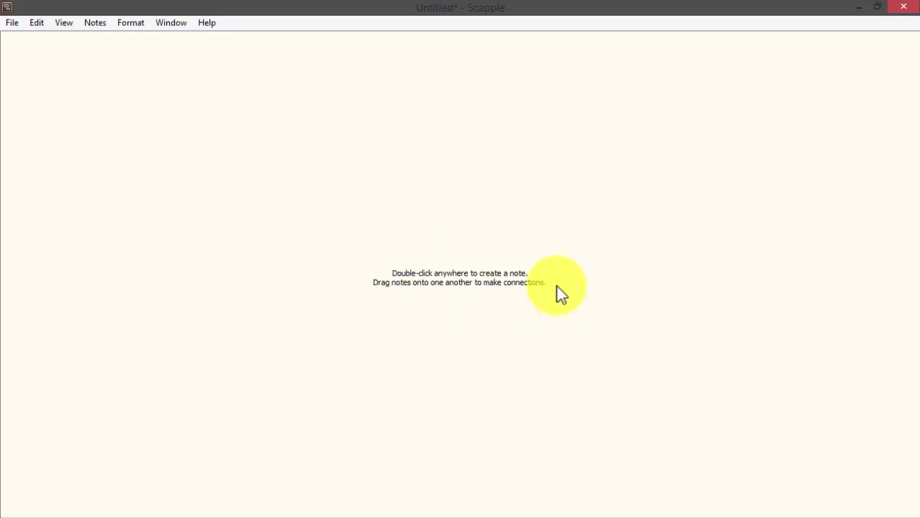
# Create a new note on the empty board area and type 'Note 2' into it
pyautogui.doubleClick(473, 245)
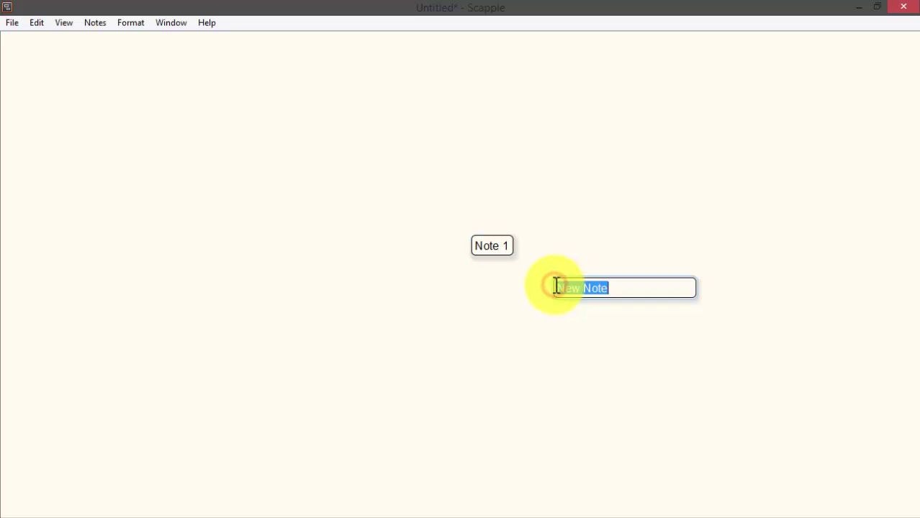
pyautogui.write('Note 2')
pyautogui.press('Escape')
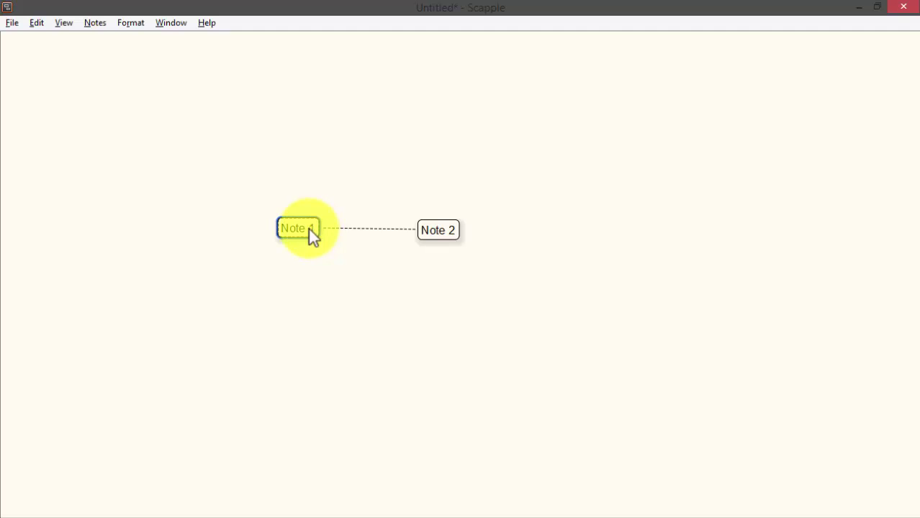
# Link Note 1 to Note 2, place Note 2 on one line to its right, and make the arrow two-way
pyautogui.moveTo(310, 229); pyautogui.dragTo(432, 230)
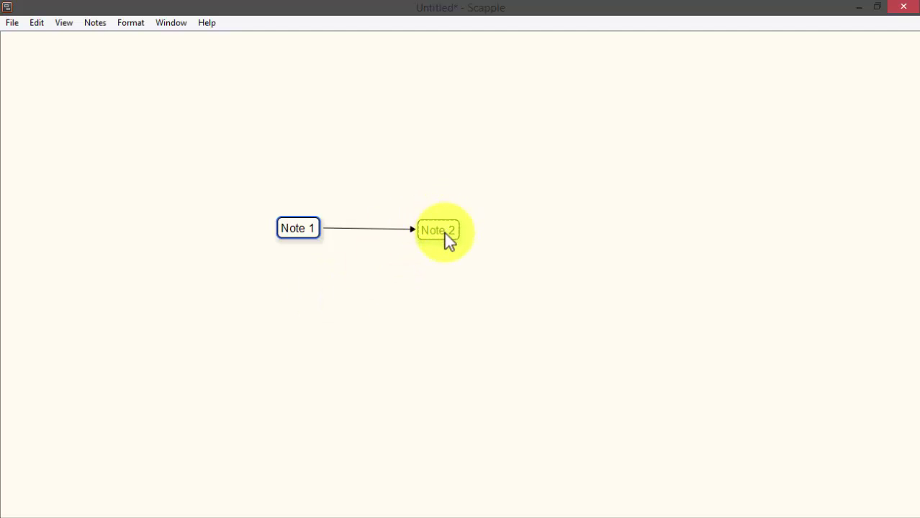
pyautogui.moveTo(444, 232); pyautogui.dragTo(317, 310)
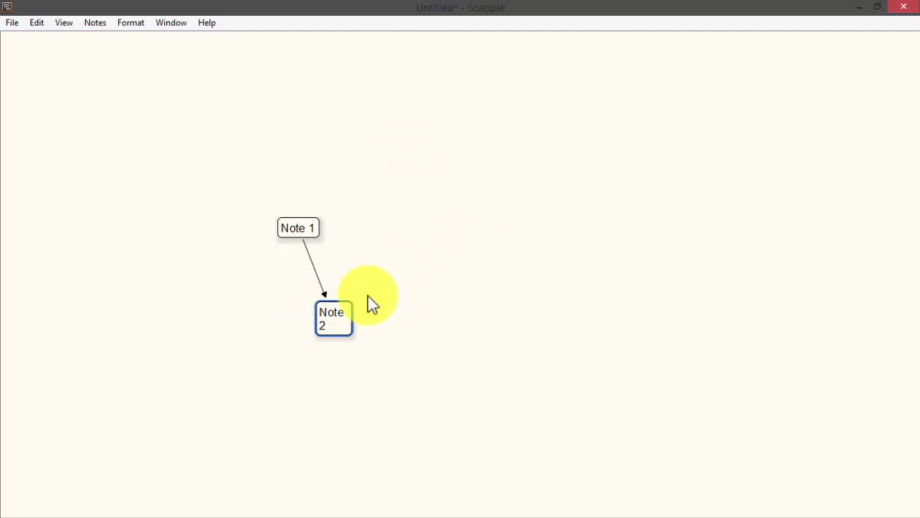
pyautogui.click(392, 321)
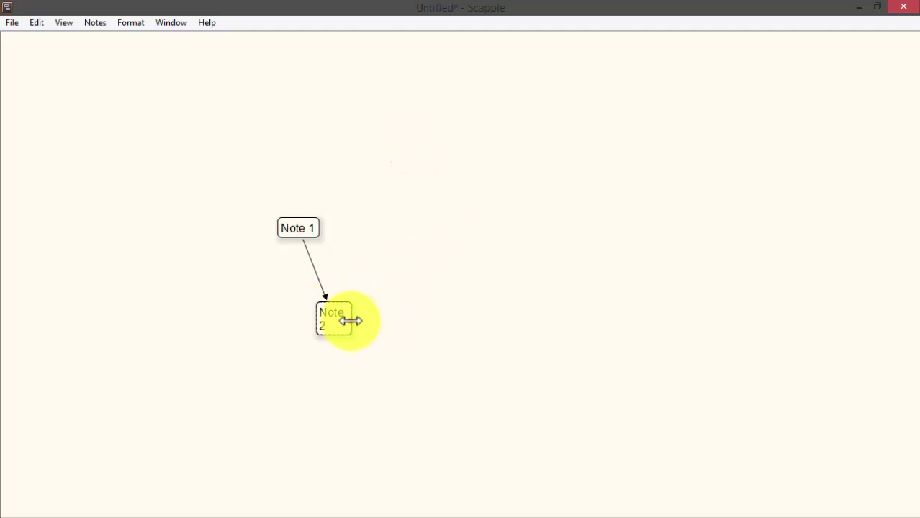
pyautogui.moveTo(350, 320); pyautogui.dragTo(406, 147)
pyautogui.moveTo(407, 153); pyautogui.dragTo(424, 243)
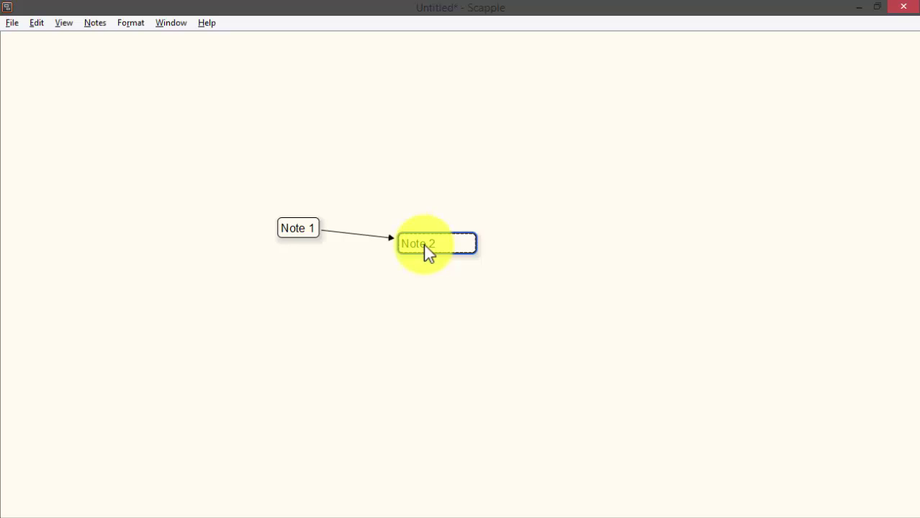
pyautogui.click(425, 244)
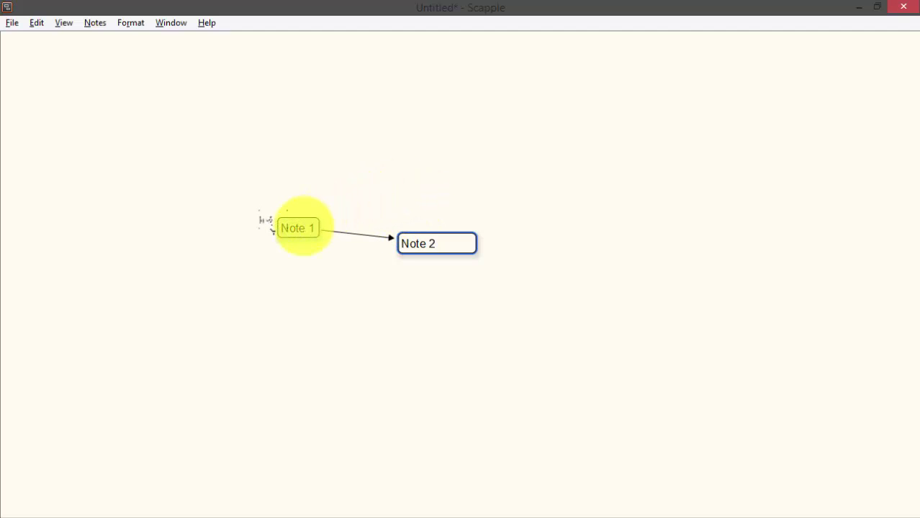
pyautogui.click(302, 227)
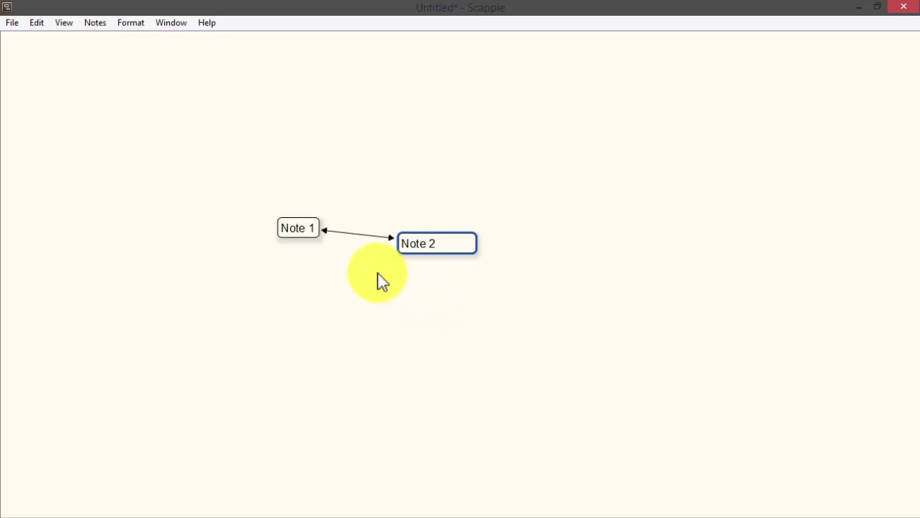
# Rename Note 2 to 'Main Idea' and Note 1 to 'Sub-idea 1'
pyautogui.doubleClick(445, 244)
pyautogui.moveTo(446, 244); pyautogui.dragTo(367, 240)
pyautogui.write('Ide')
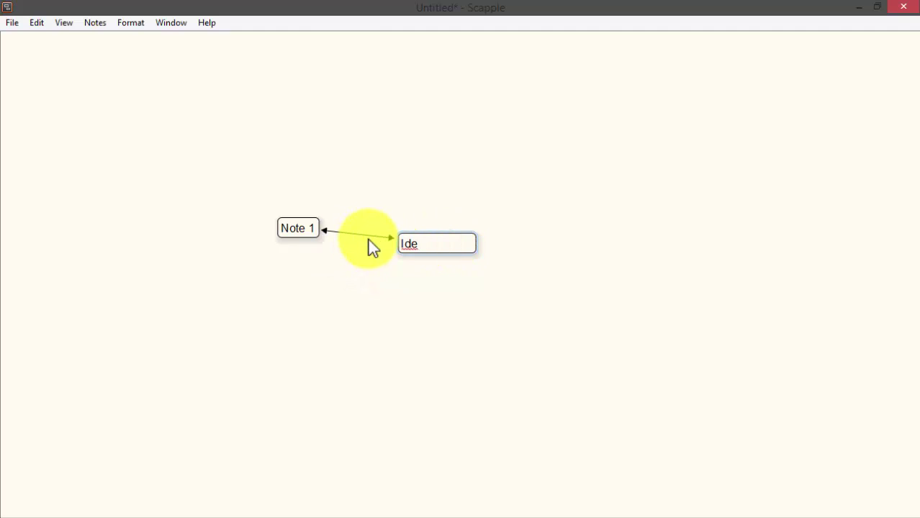
pyautogui.press('BackSpace')
pyautogui.press('BackSpace')
pyautogui.press('BackSpace')
pyautogui.write('Main Idea')
pyautogui.press('Escape')
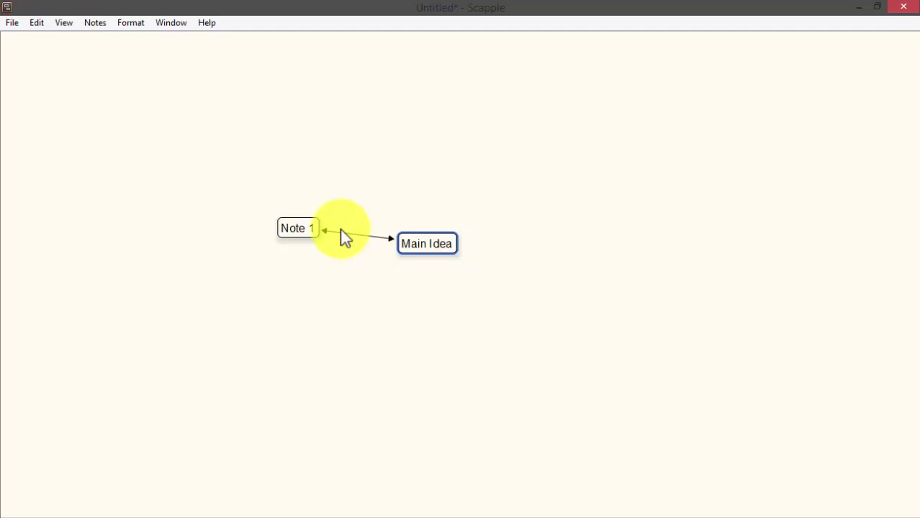
pyautogui.click(307, 235)
pyautogui.click(311, 231)
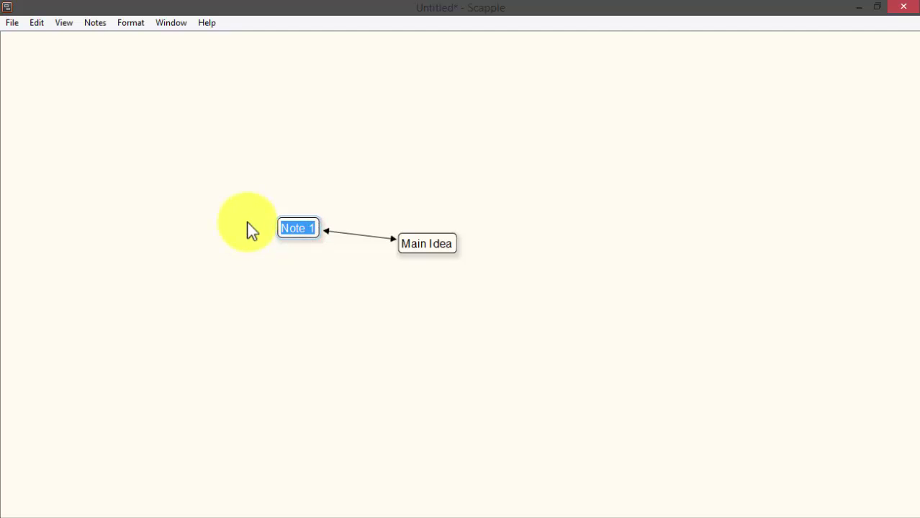
pyautogui.write('Sub-ide')
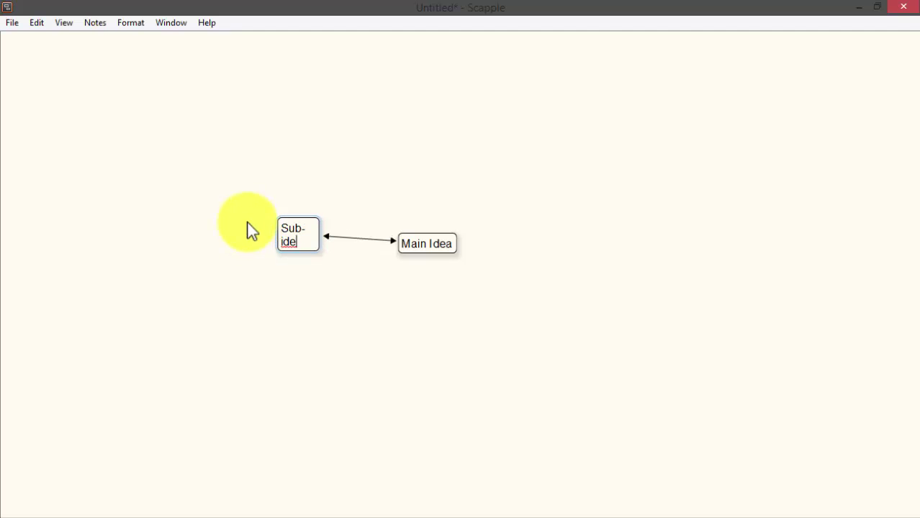
pyautogui.write('a 1')
pyautogui.press('Escape')
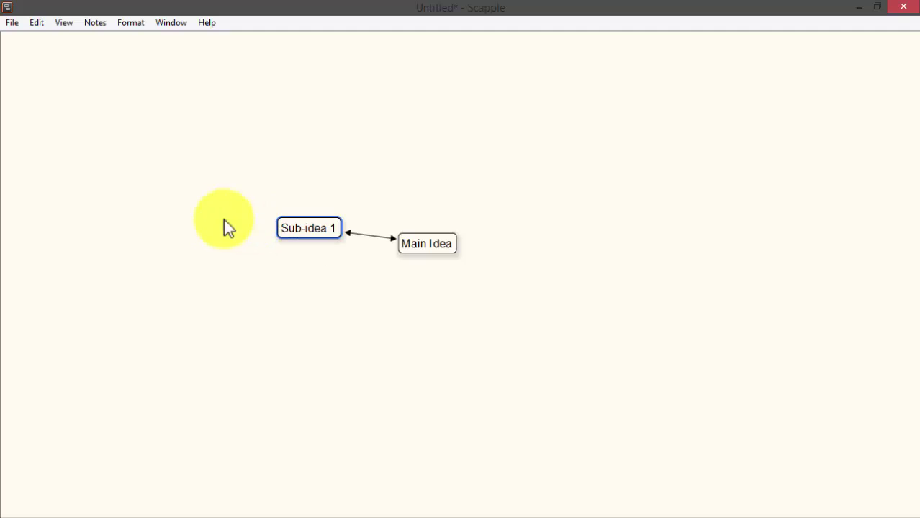
# Add a new unlinked note reading 'Sub-Idea 2' above the other two notes
pyautogui.doubleClick(398, 158)
pyautogui.write('Sub')
pyautogui.press('BackSpace')
pyautogui.press('BackSpace')
pyautogui.write('ub')
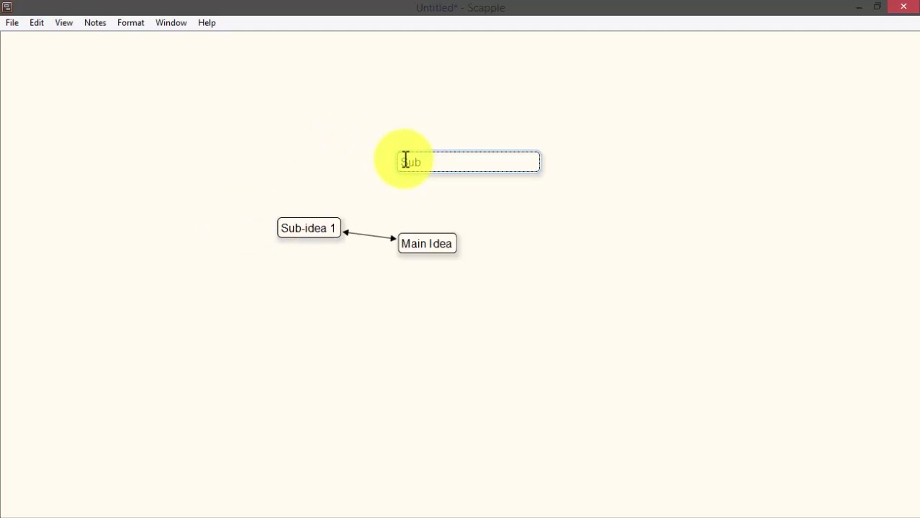
pyautogui.write('-Idea 2')
pyautogui.press('Escape')
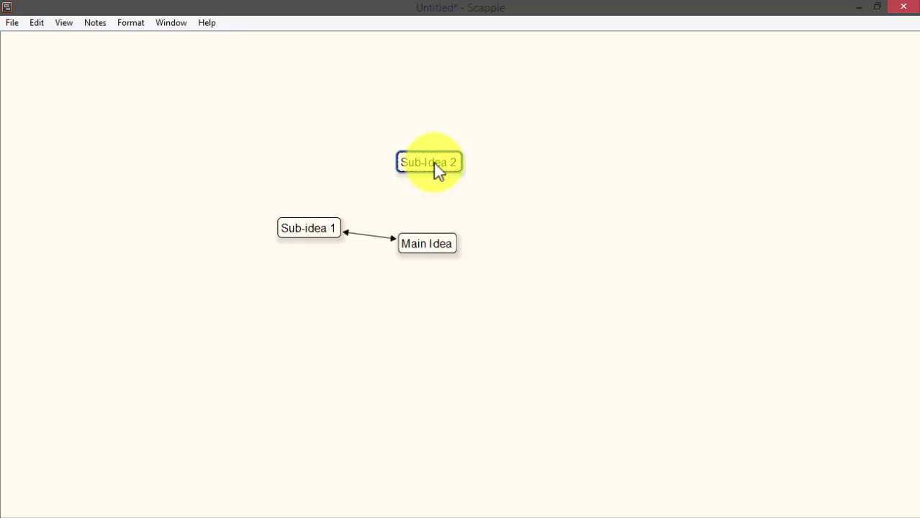
# Connect Sub-Idea 2 to both Main Idea and Sub-idea 1, then shuffle the three notes around
pyautogui.moveTo(434, 162); pyautogui.dragTo(318, 229)
pyautogui.click(470, 199)
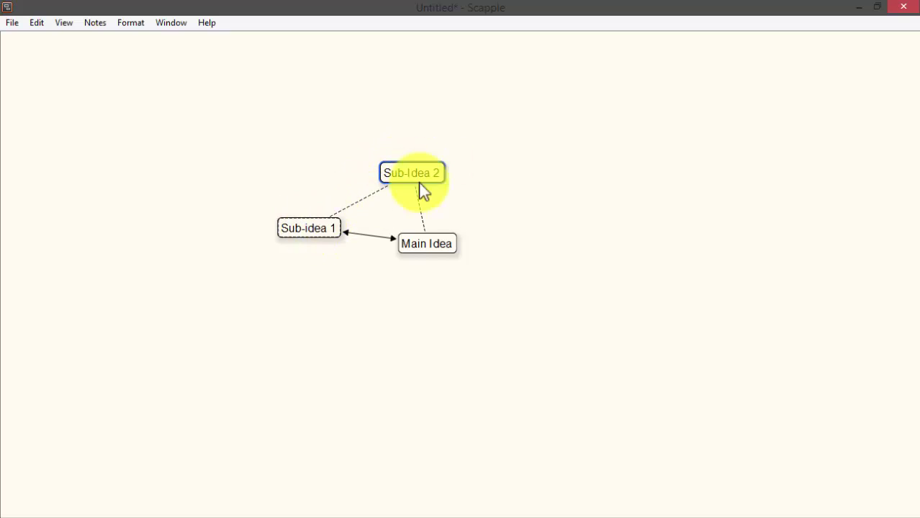
pyautogui.moveTo(417, 243); pyautogui.dragTo(514, 252)
pyautogui.moveTo(400, 171); pyautogui.dragTo(389, 291)
pyautogui.moveTo(313, 231); pyautogui.dragTo(410, 175)
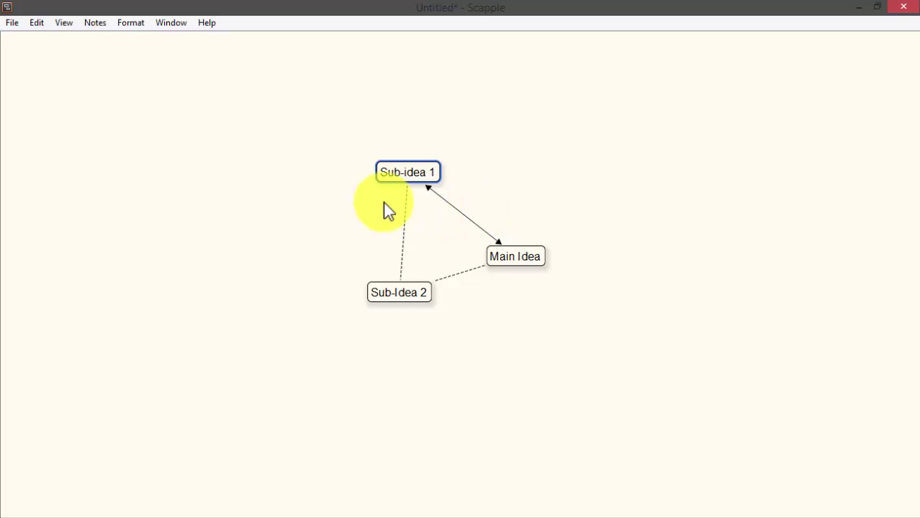
# Replace the Sub-idea 1–Main Idea arrow with a plain line and arrange the notes in a triangle
pyautogui.click(413, 173)
pyautogui.moveTo(412, 173); pyautogui.dragTo(520, 256)
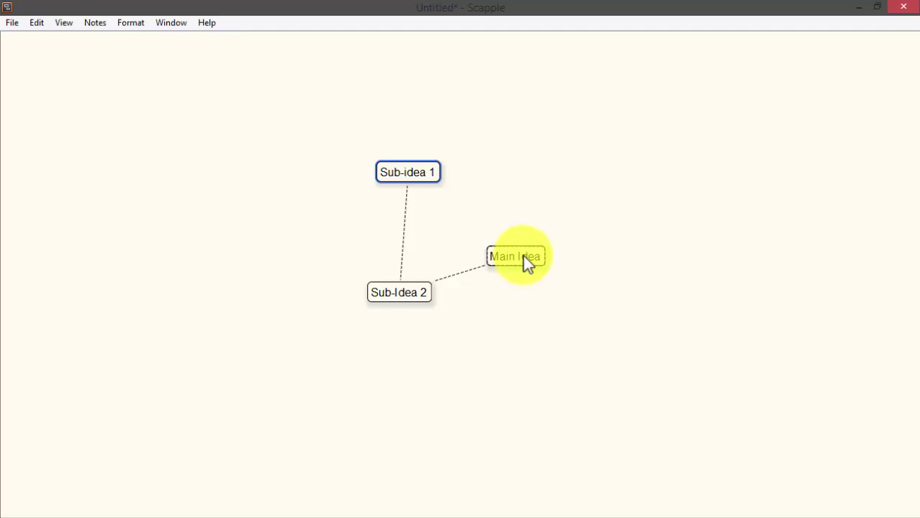
pyautogui.moveTo(523, 254); pyautogui.dragTo(389, 163)
pyautogui.moveTo(421, 292); pyautogui.dragTo(361, 244)
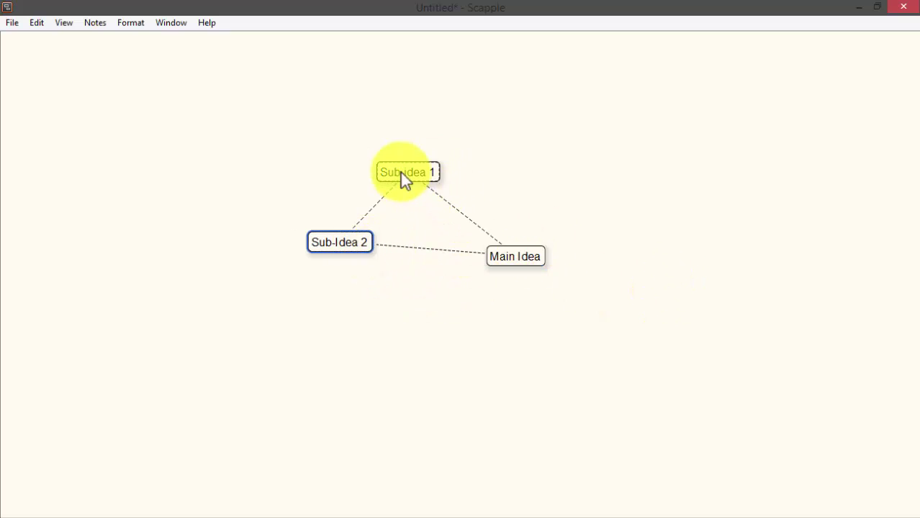
pyautogui.moveTo(400, 173); pyautogui.dragTo(491, 176)
pyautogui.moveTo(496, 257); pyautogui.dragTo(423, 267)
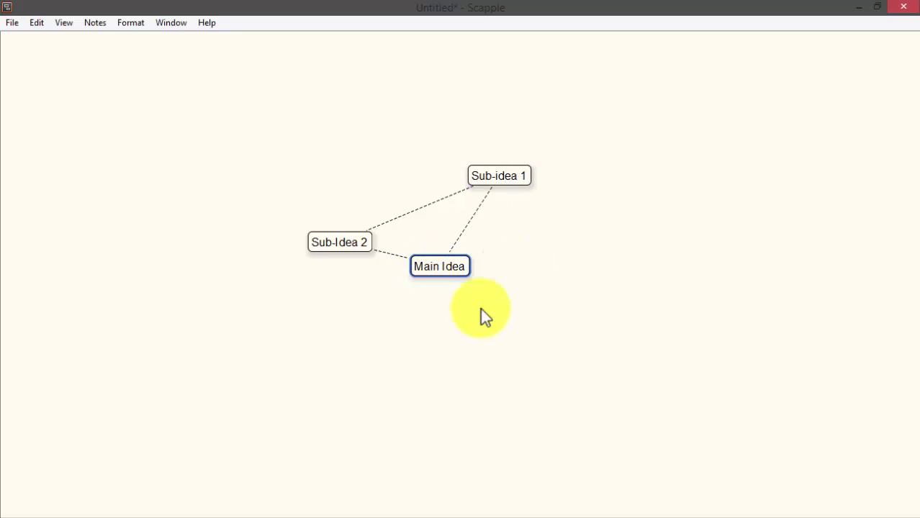
pyautogui.moveTo(359, 241); pyautogui.dragTo(358, 196)
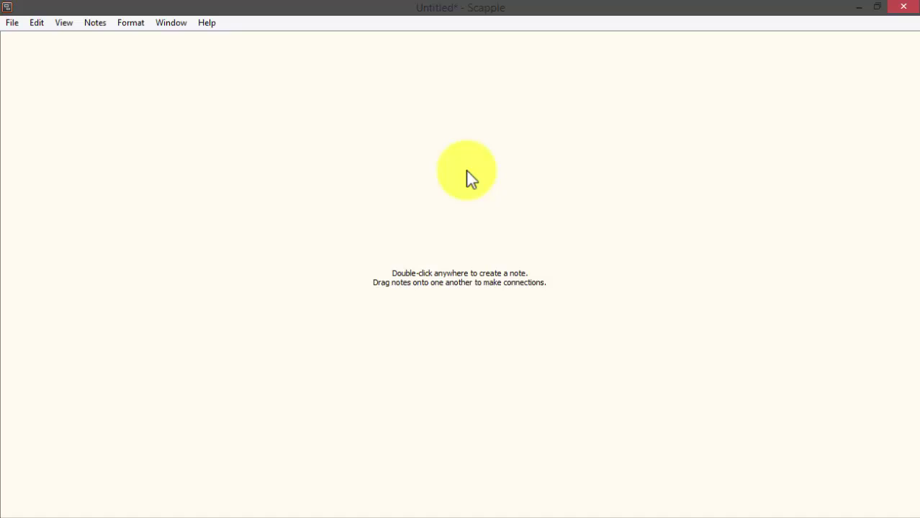
# Open HIST1312-midterm-review.scap from the recent files list
pyautogui.click(13, 23)
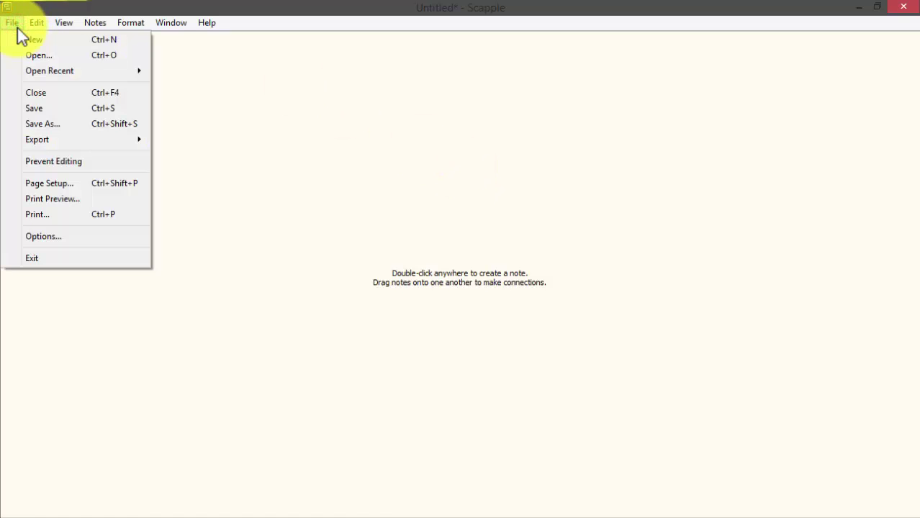
pyautogui.moveTo(72, 71)
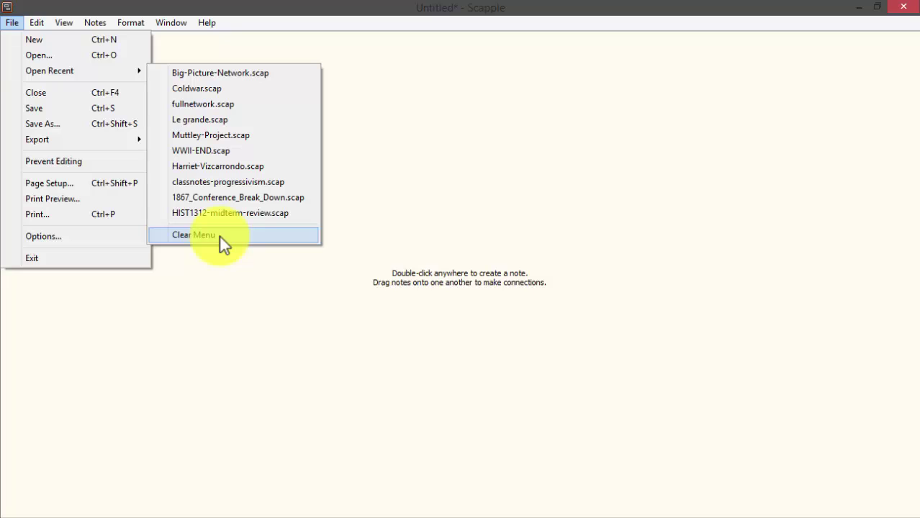
pyautogui.click(223, 215)
pyautogui.click(231, 214)
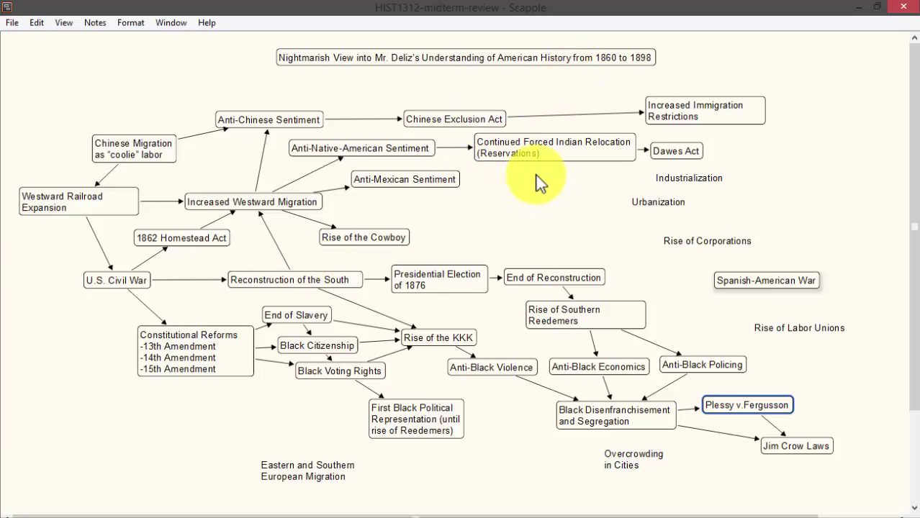
# Reposition the Industrialization, Urbanization, Rise of Corporations, Spanish-American War and Rise of Labor Unions notes
pyautogui.click(680, 178)
pyautogui.moveTo(551, 200)
pyautogui.mouseDown()
pyautogui.moveTo(552, 192)
pyautogui.moveTo(550, 212)
pyautogui.mouseUp()
pyautogui.moveTo(647, 199); pyautogui.dragTo(684, 195)
pyautogui.moveTo(683, 238); pyautogui.dragTo(653, 238)
pyautogui.click(769, 278)
pyautogui.moveTo(768, 278); pyautogui.dragTo(804, 252)
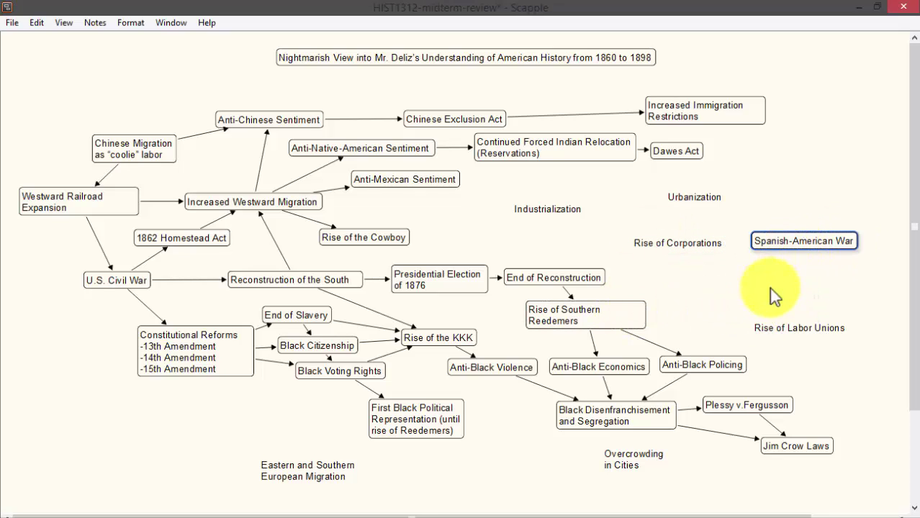
pyautogui.moveTo(800, 330); pyautogui.dragTo(725, 303)
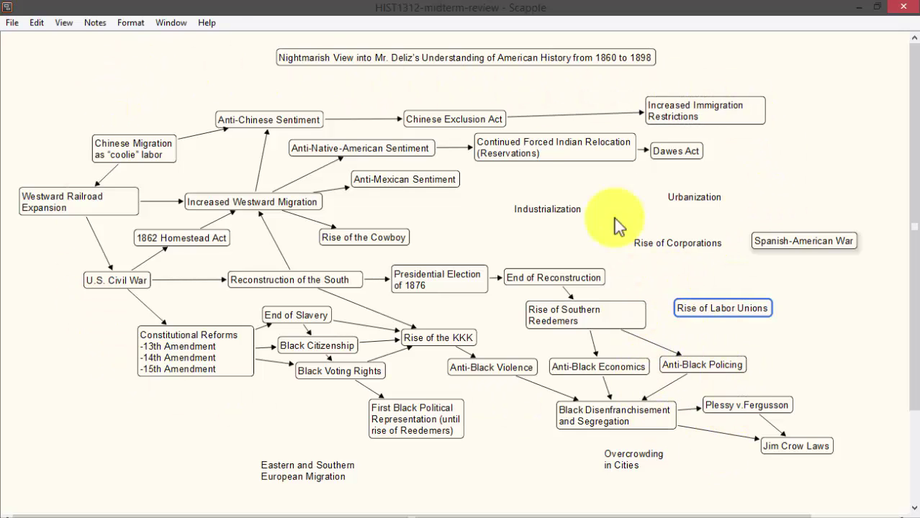
# Set the American history 1860–1898 title note to No Border and save the board
pyautogui.click(386, 54)
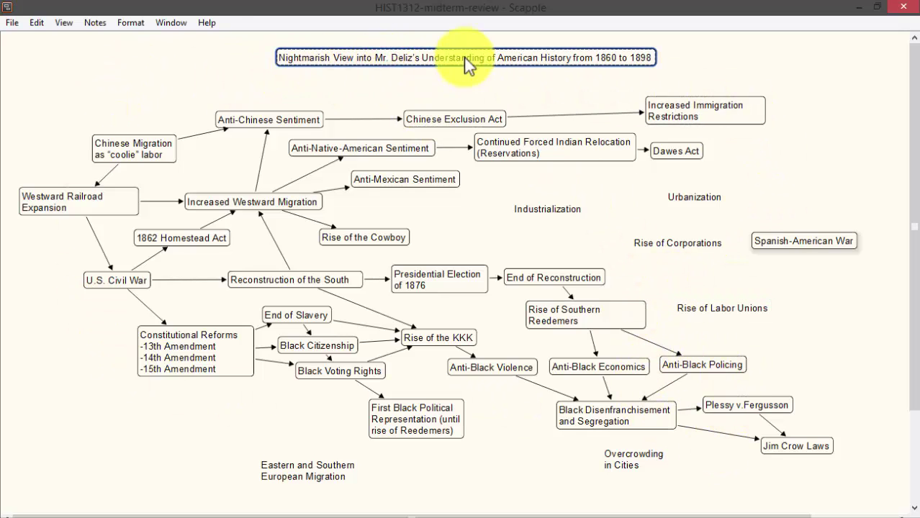
pyautogui.moveTo(440, 62); pyautogui.dragTo(436, 63)
pyautogui.rightClick(435, 64)
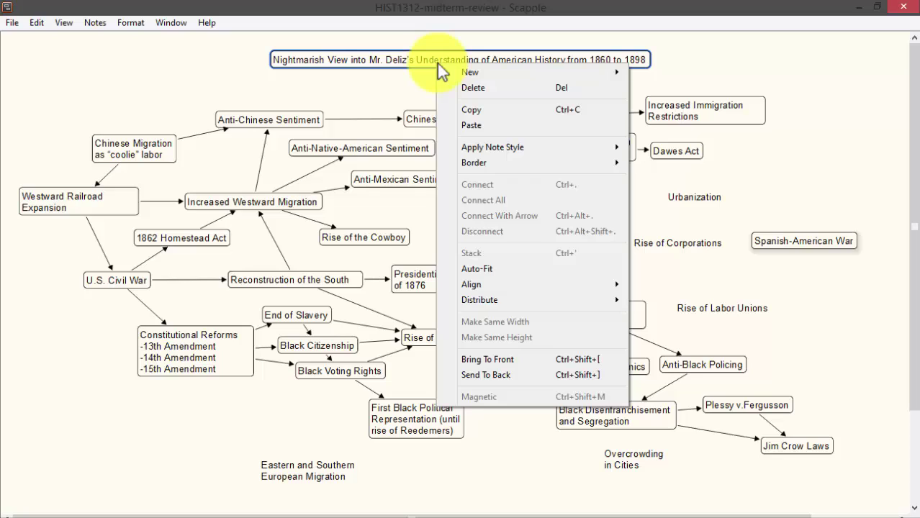
pyautogui.moveTo(536, 167)
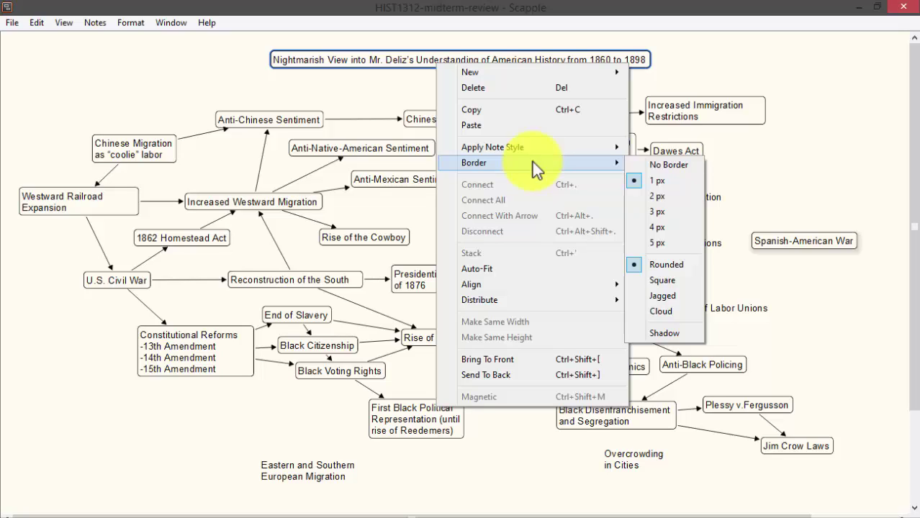
pyautogui.click(640, 164)
pyautogui.click(403, 79)
pyautogui.hotkey('ctrl', 's')
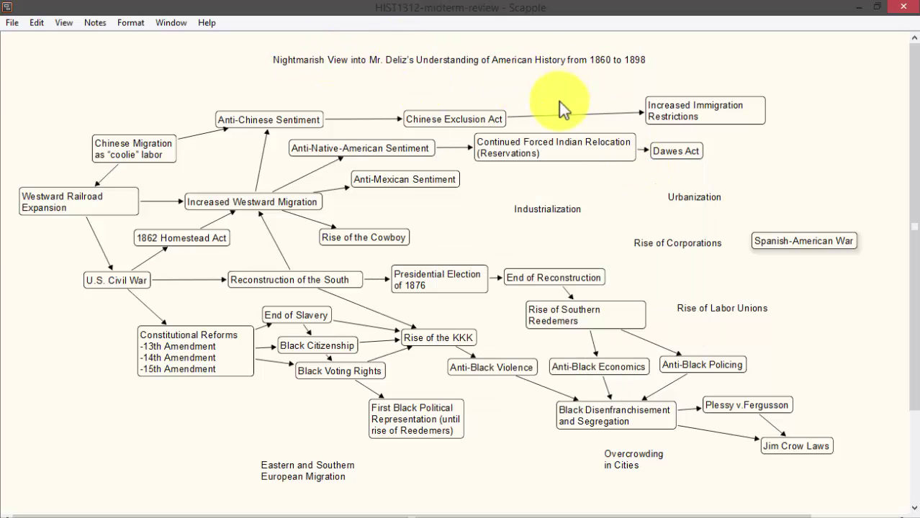
pyautogui.doubleClick(467, 60)
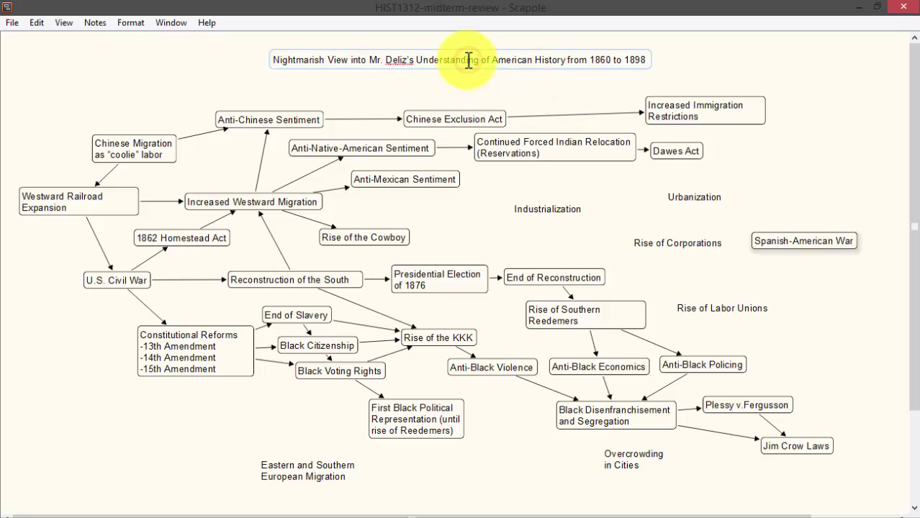
pyautogui.click(308, 82)
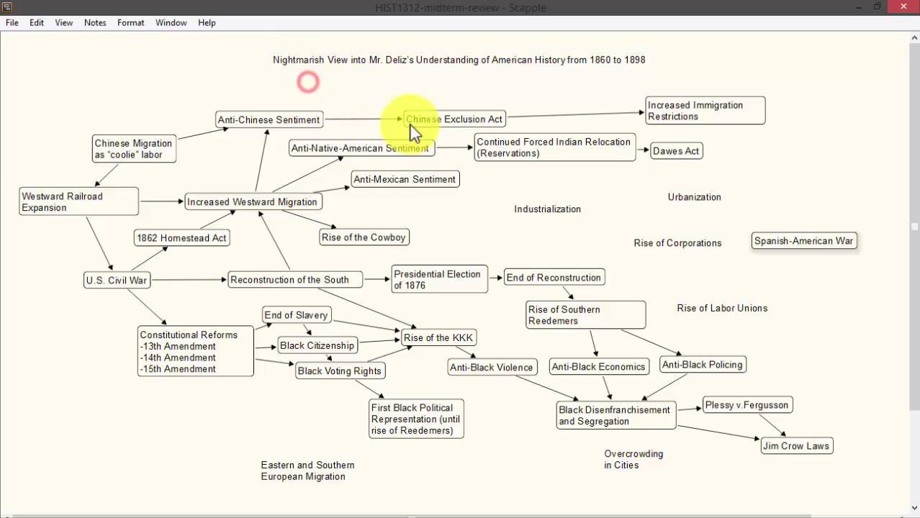
pyautogui.doubleClick(629, 59)
pyautogui.moveTo(647, 59); pyautogui.dragTo(273, 59)
pyautogui.rightClick(359, 54)
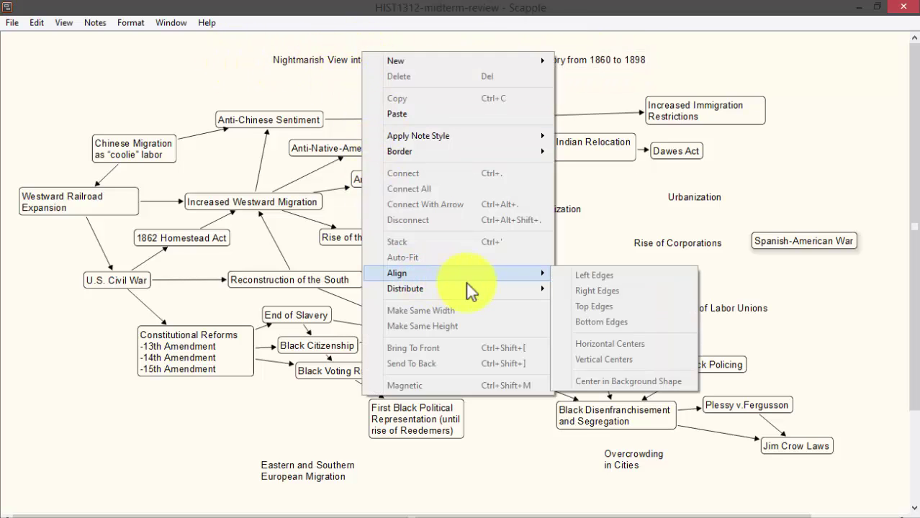
pyautogui.moveTo(564, 285)
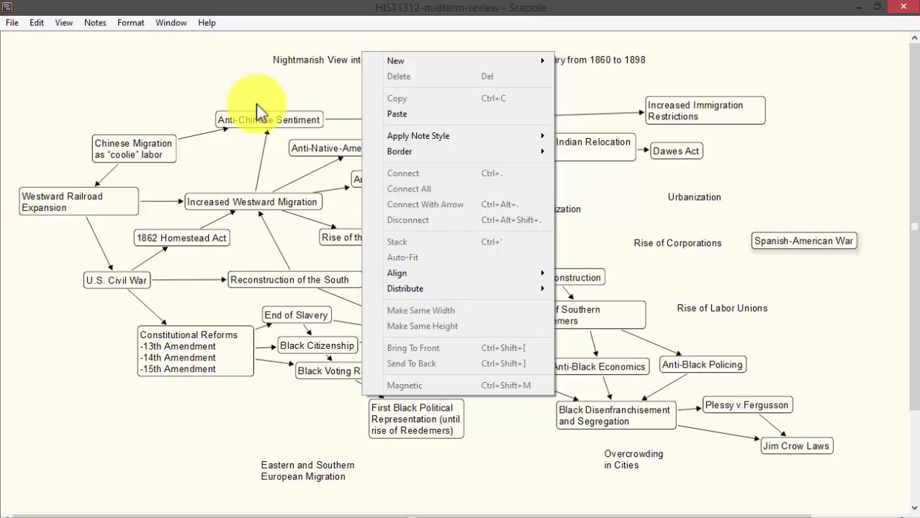
pyautogui.click(217, 65)
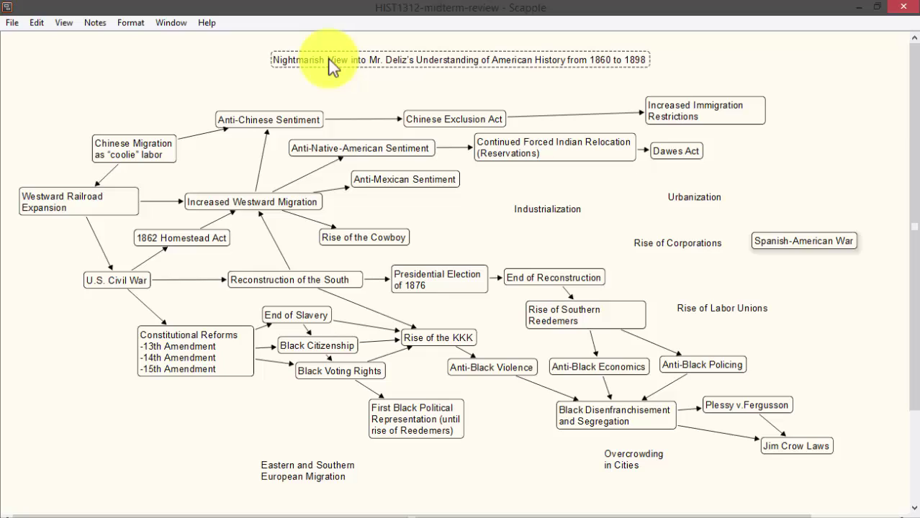
# Change the American history title note's border to 4 px and save with Ctrl+S
pyautogui.rightClick(417, 70)
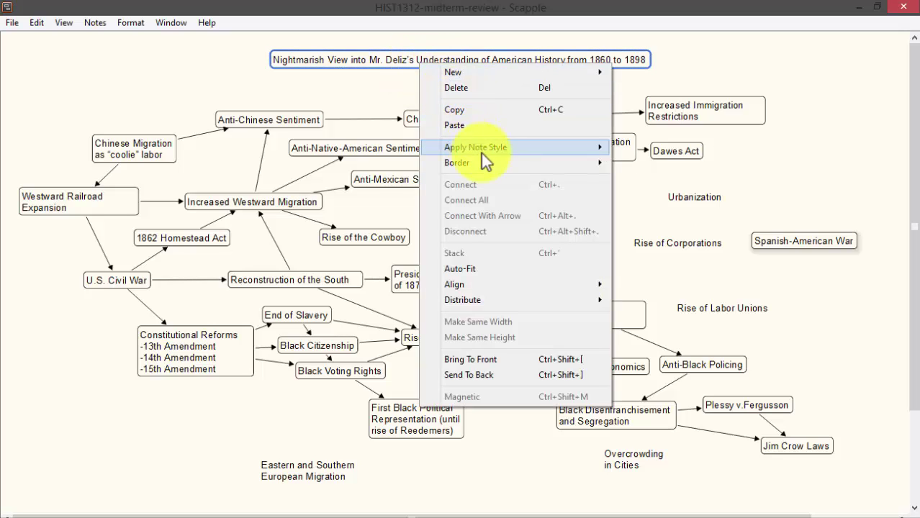
pyautogui.moveTo(592, 165)
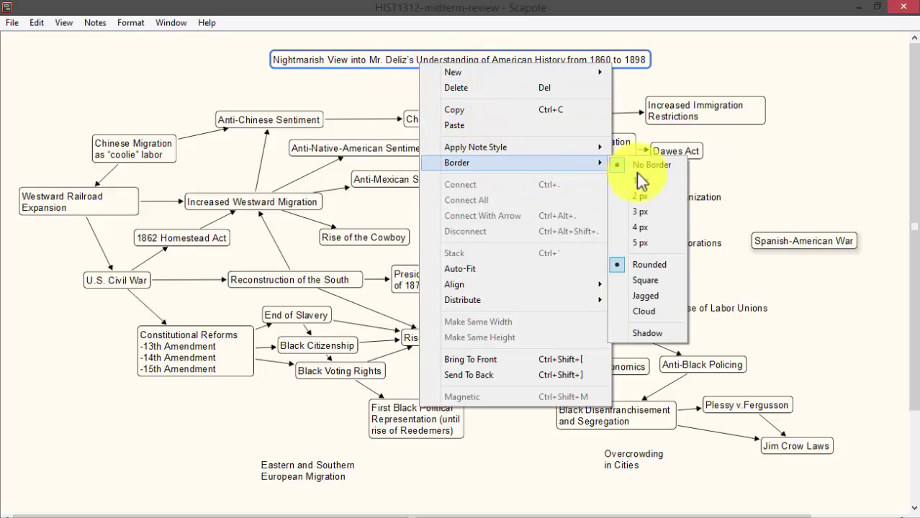
pyautogui.click(650, 229)
pyautogui.click(468, 90)
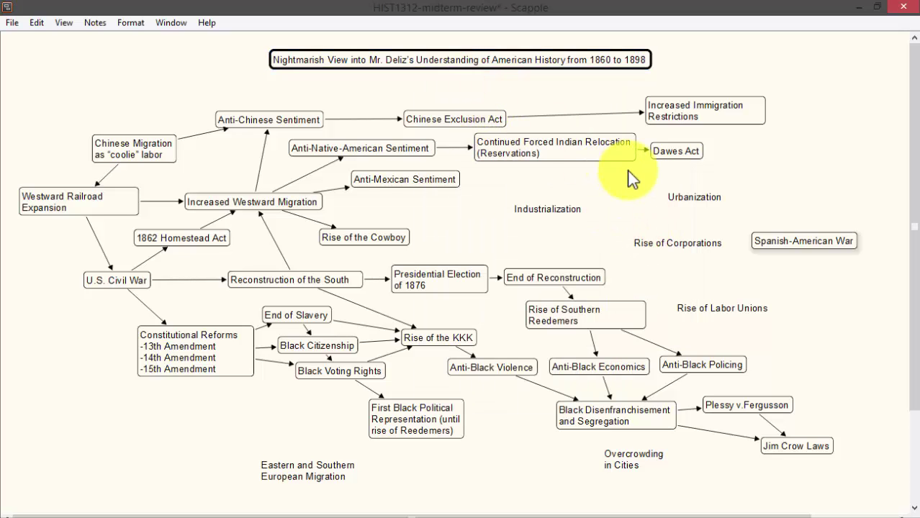
pyautogui.hotkey('ctrl', 's')
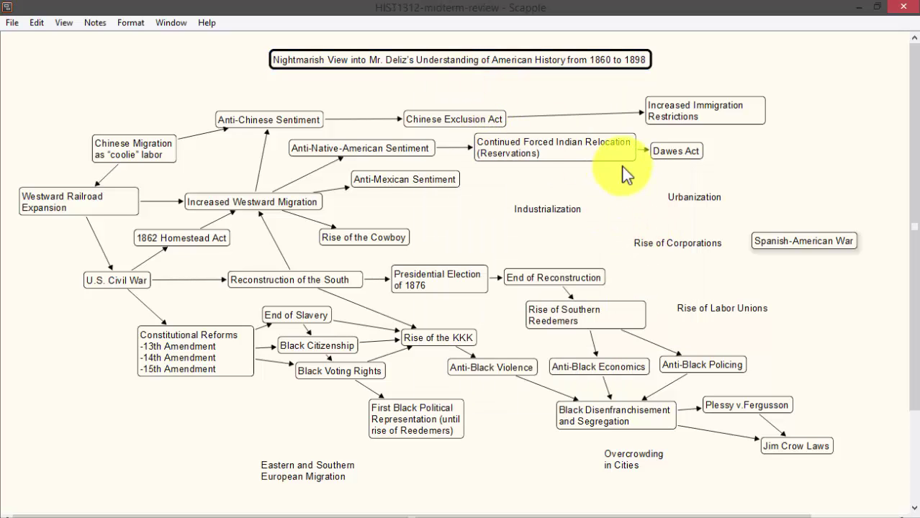
# Apply the Blue Bubble note style to the title note
pyautogui.click(423, 59)
pyautogui.rightClick(426, 59)
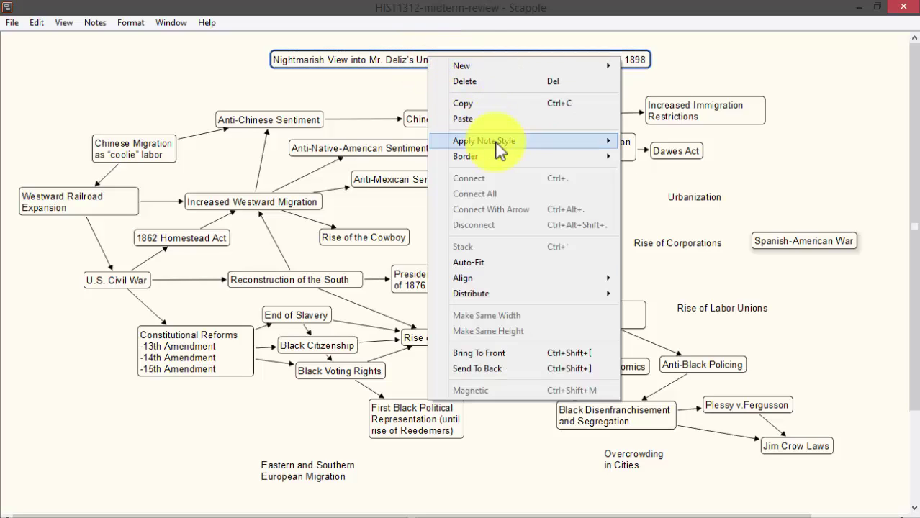
pyautogui.moveTo(500, 155)
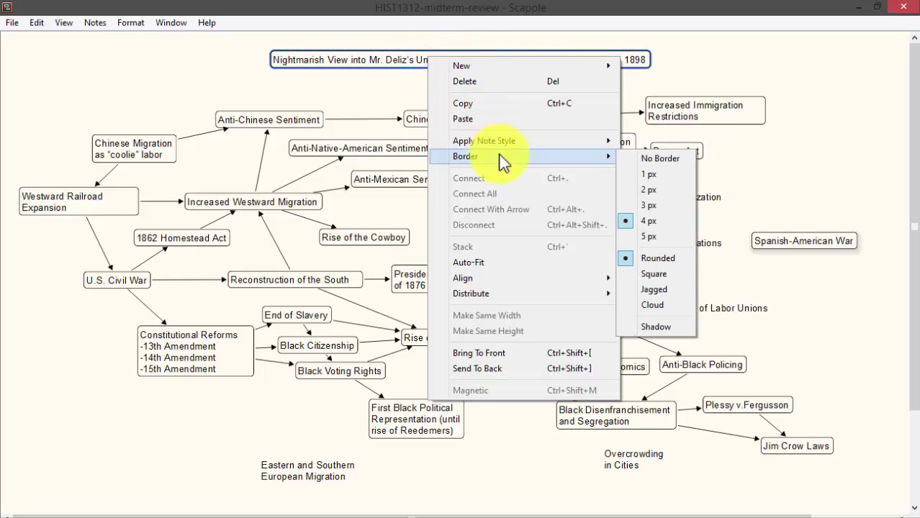
pyautogui.moveTo(512, 140)
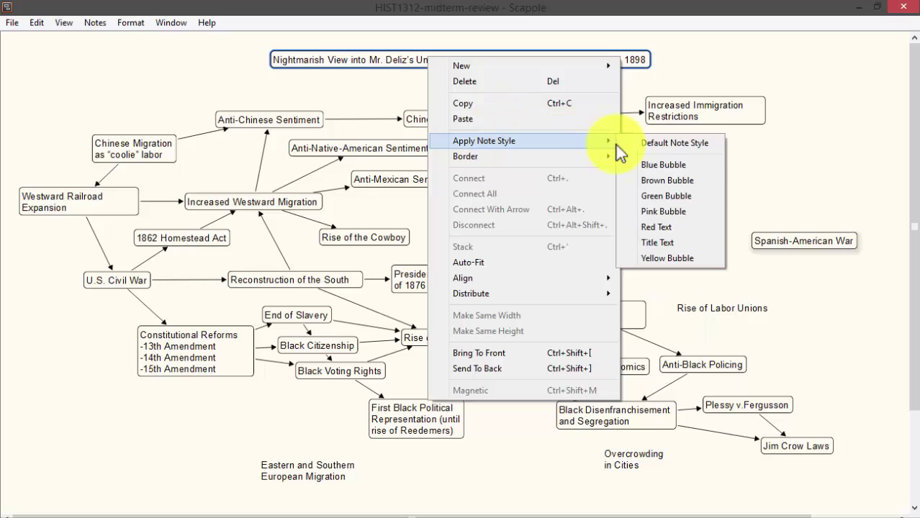
pyautogui.click(678, 167)
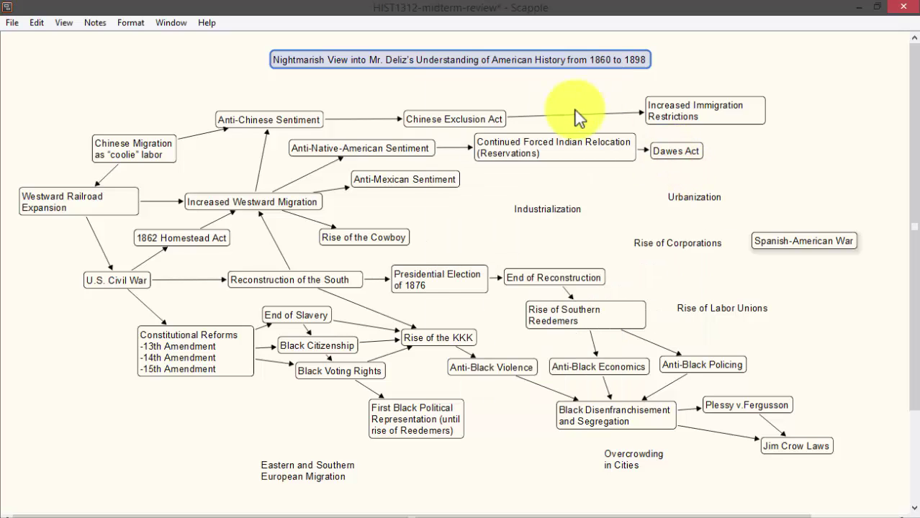
# Set the title note's border to 4 px and save the board
pyautogui.click(409, 57)
pyautogui.rightClick(414, 62)
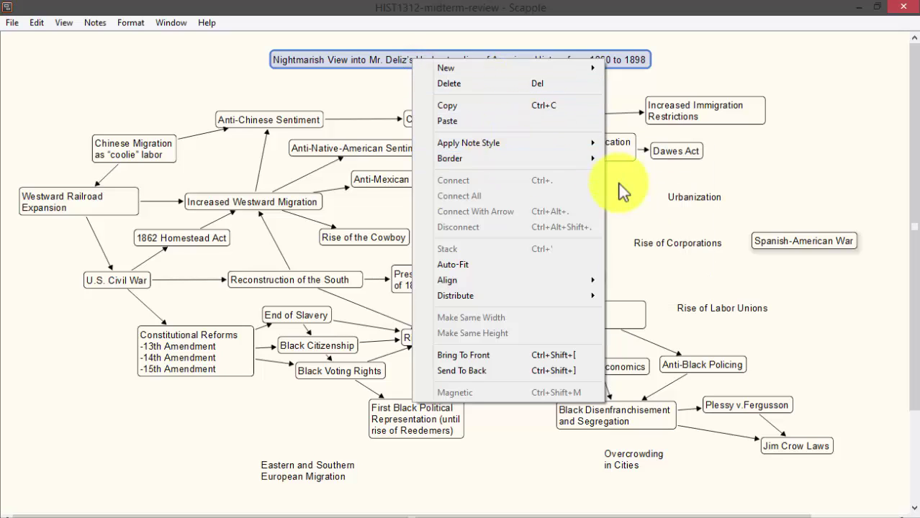
pyautogui.moveTo(580, 159)
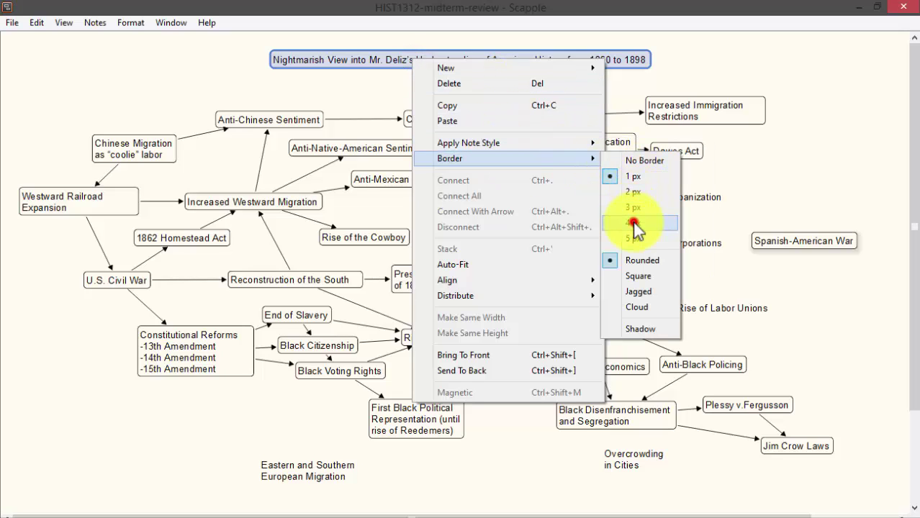
pyautogui.click(633, 207)
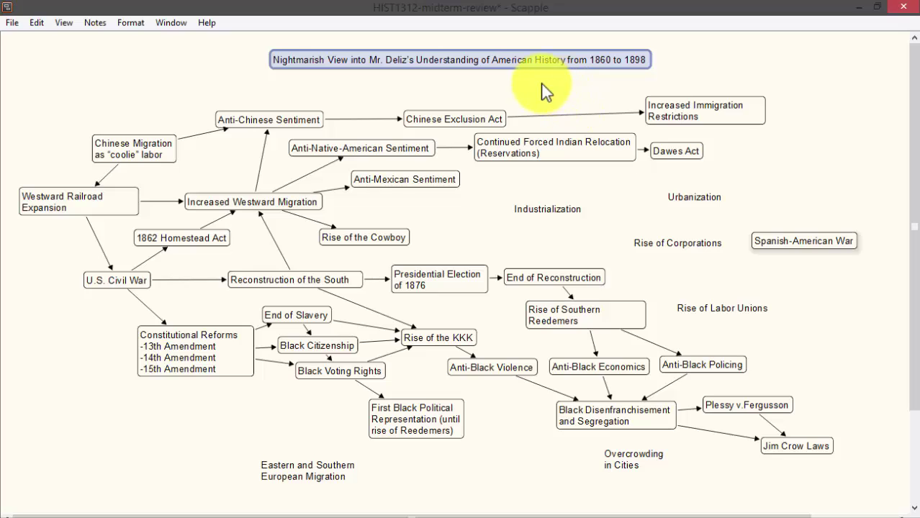
pyautogui.hotkey('ctrl', 's')
pyautogui.click(380, 72)
# Change the title note's border to the Cloud shape
pyautogui.click(560, 62)
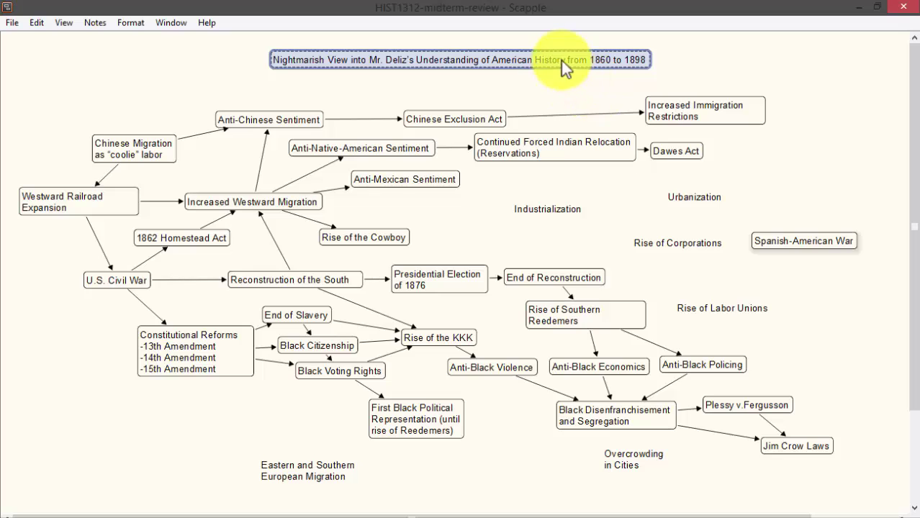
pyautogui.rightClick(455, 64)
pyautogui.moveTo(518, 149)
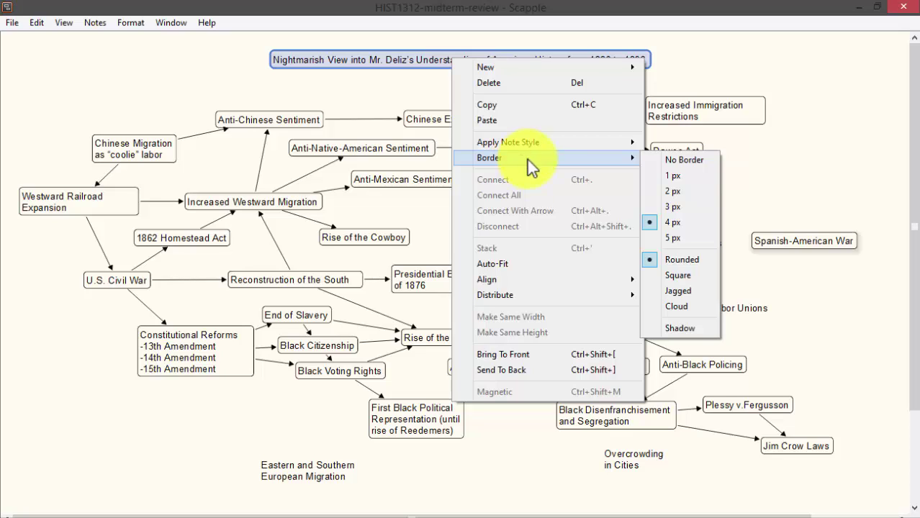
pyautogui.moveTo(633, 159)
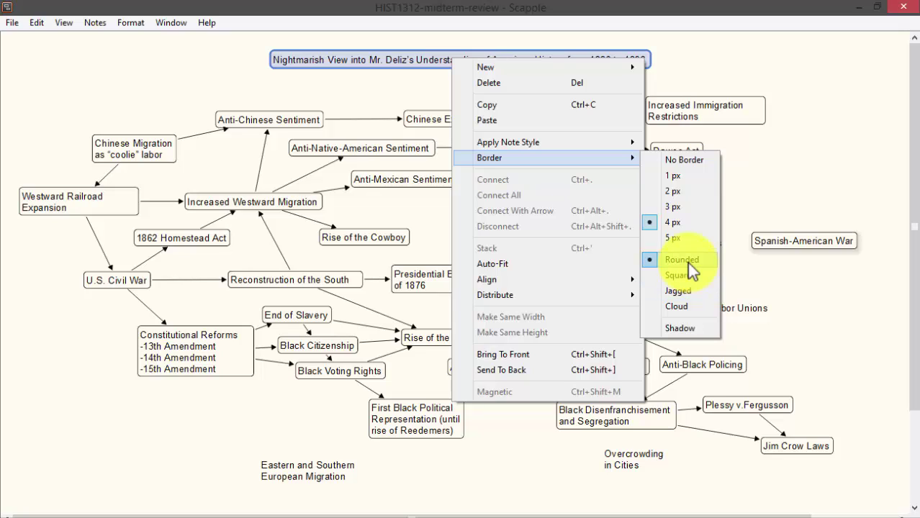
pyautogui.click(676, 306)
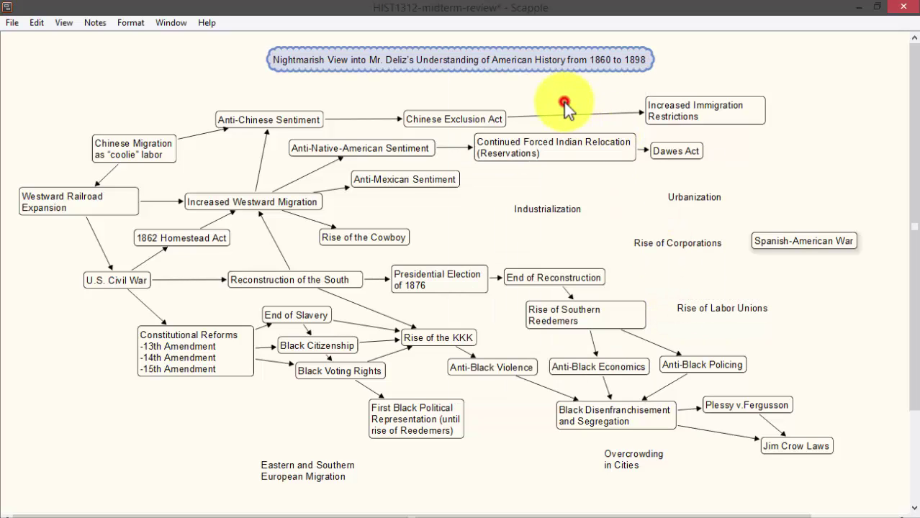
# Save the HIST1312-midterm-review board and deselect the title note
pyautogui.hotkey('ctrl', 's')
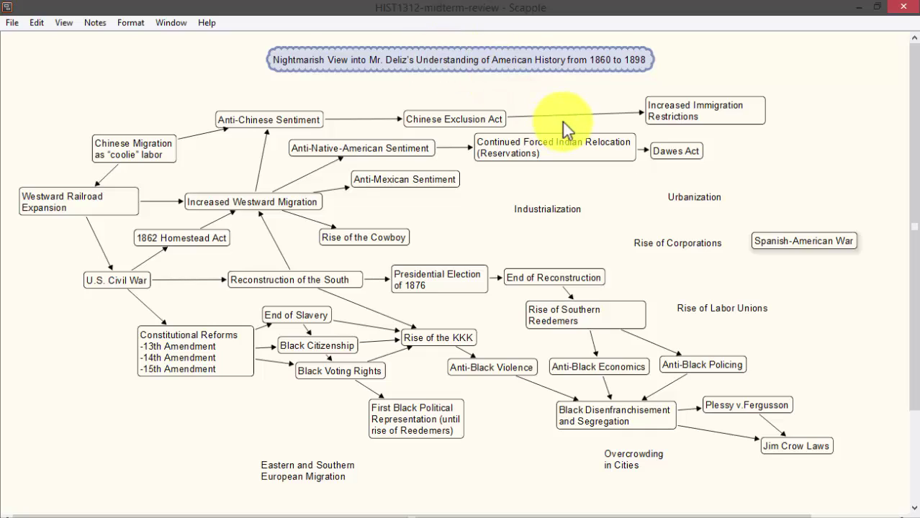
pyautogui.click(424, 71)
pyautogui.click(450, 76)
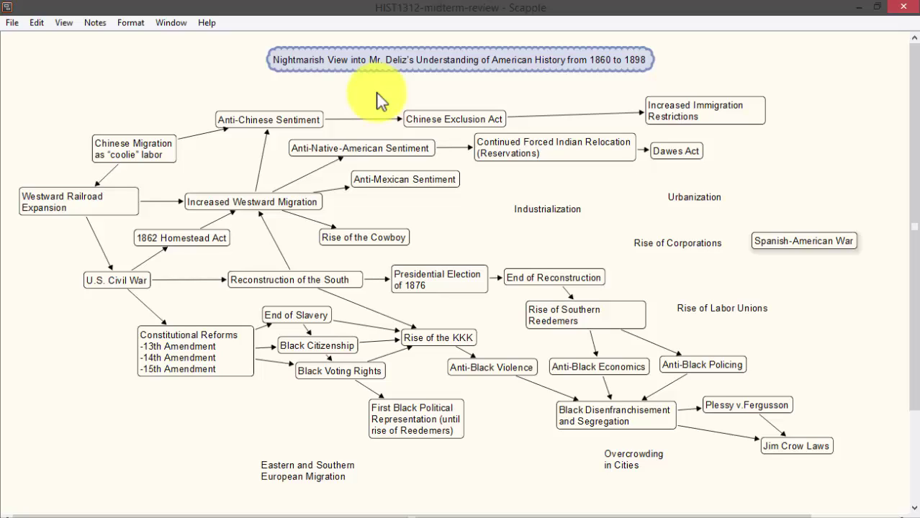
# Add a note reading 'What is this?' just right of and above the Dawes Act note
pyautogui.doubleClick(758, 163)
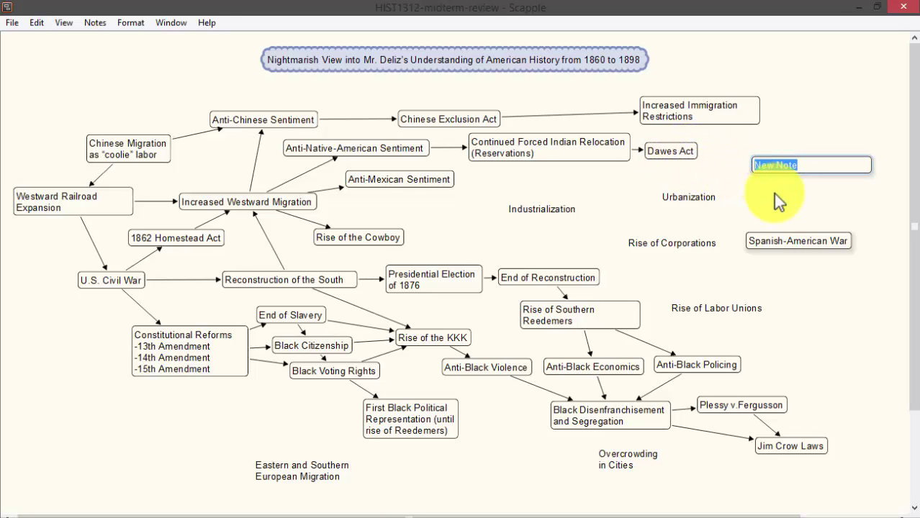
pyautogui.write('What is this?')
pyautogui.press('Escape')
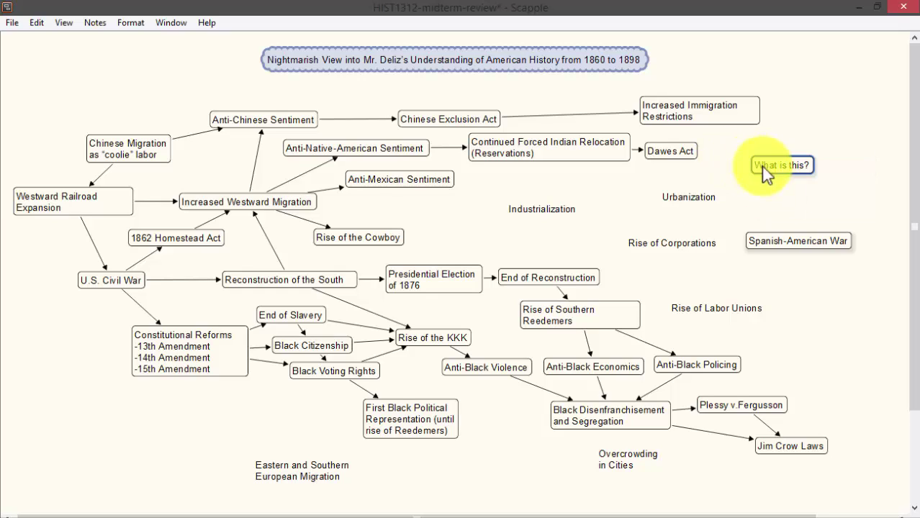
pyautogui.moveTo(761, 167); pyautogui.dragTo(781, 157)
# Give the 'What is this?' note a cloud border and save the board
pyautogui.rightClick(780, 154)
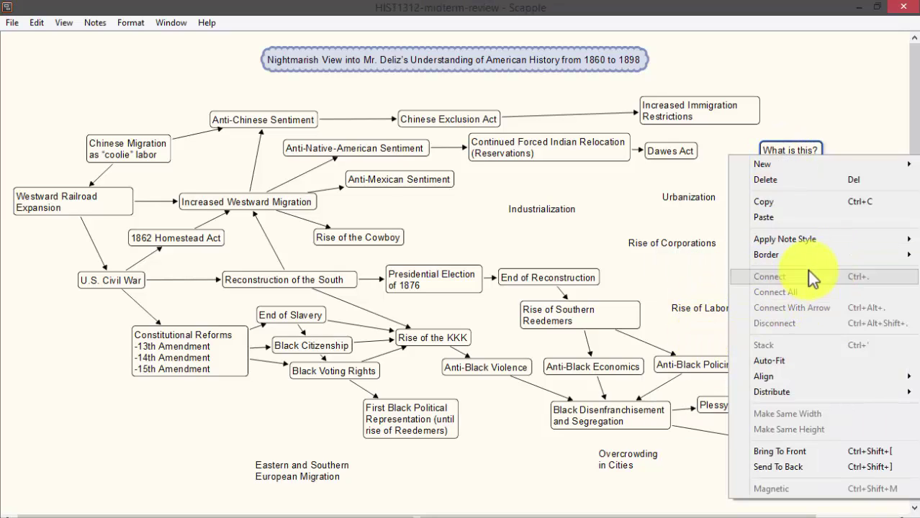
pyautogui.moveTo(734, 256)
pyautogui.click(684, 400)
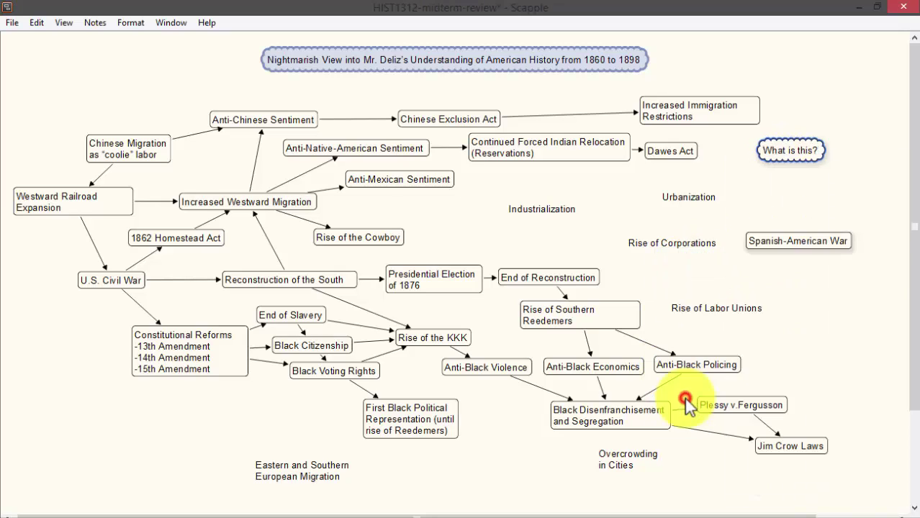
pyautogui.hotkey('ctrl', 's')
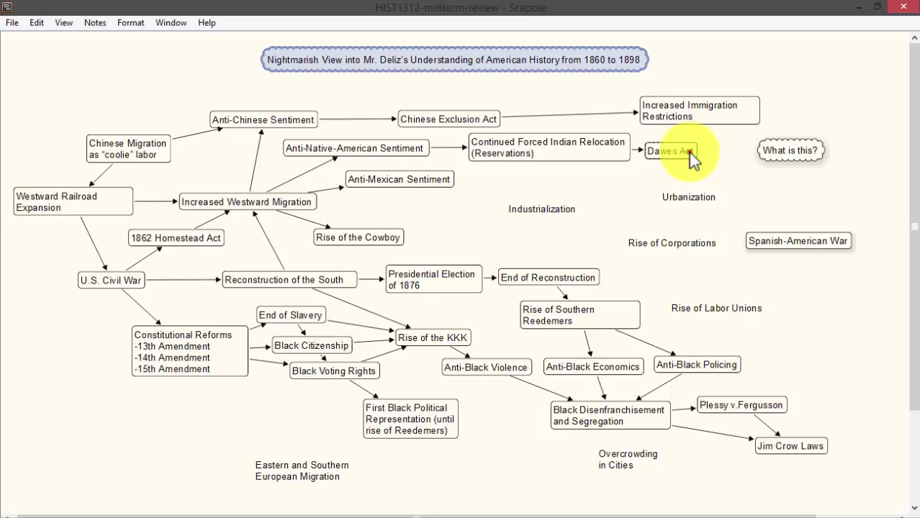
# Drop the Dawes Act note onto 'What is this?' to make a dashed connecting line
pyautogui.moveTo(689, 152); pyautogui.dragTo(753, 162)
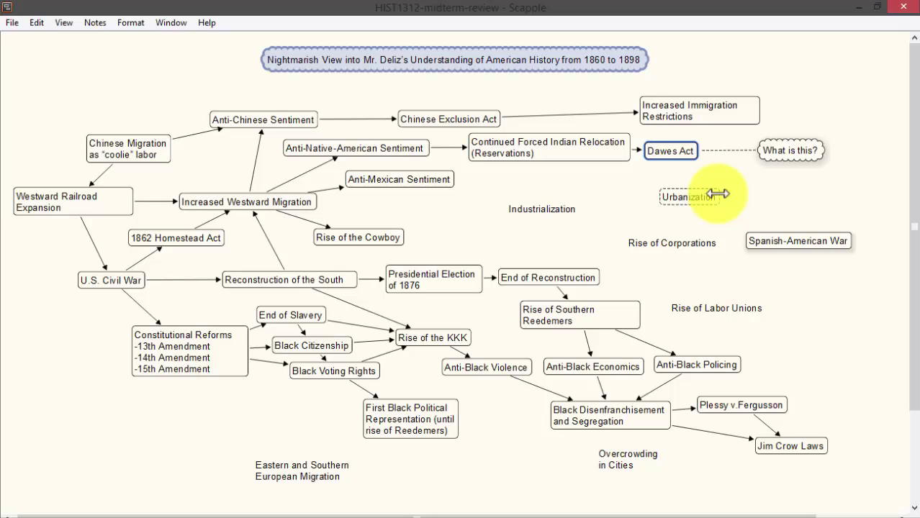
pyautogui.click(741, 198)
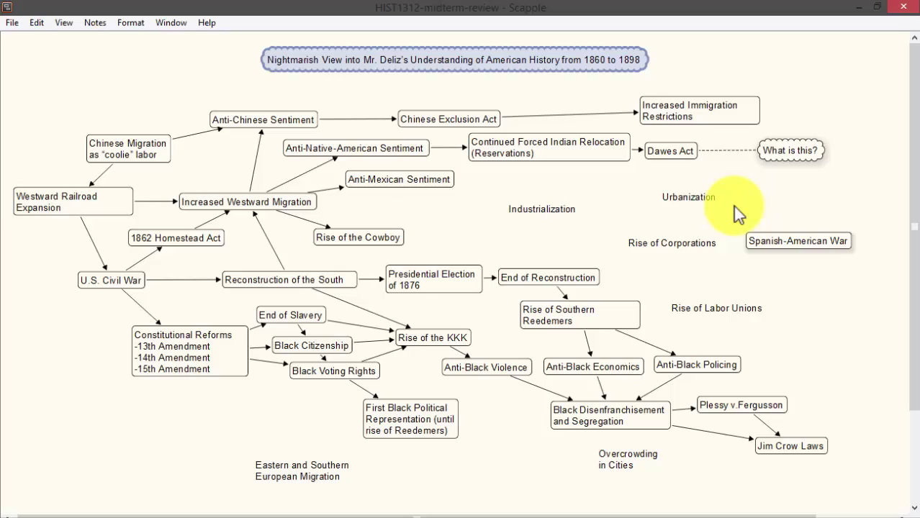
# Move the Spanish-American War note up near Urbanization and select its wording
pyautogui.click(796, 242)
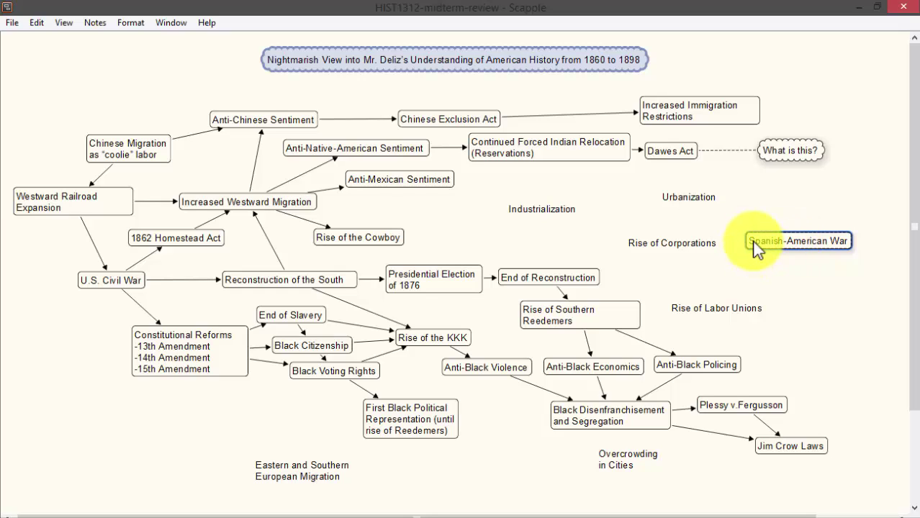
pyautogui.moveTo(755, 241); pyautogui.dragTo(746, 225)
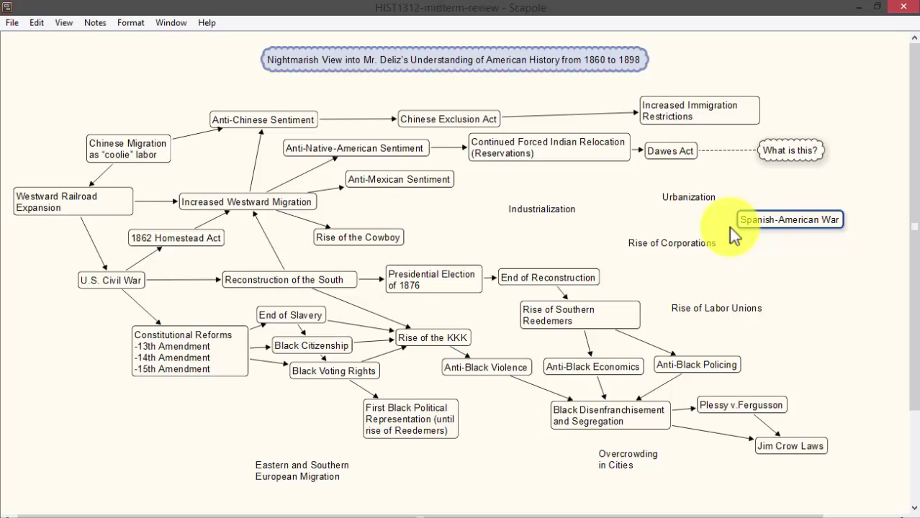
pyautogui.doubleClick(833, 221)
pyautogui.moveTo(835, 220); pyautogui.dragTo(739, 220)
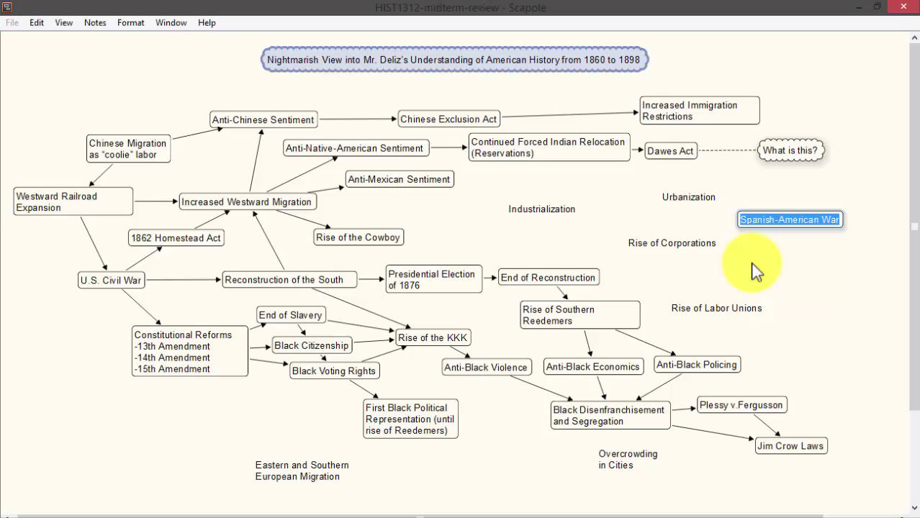
# Open the Link Destination entry for the note, shift it aside, and start a new Firefox window
pyautogui.hotkey('ctrl', 'k')
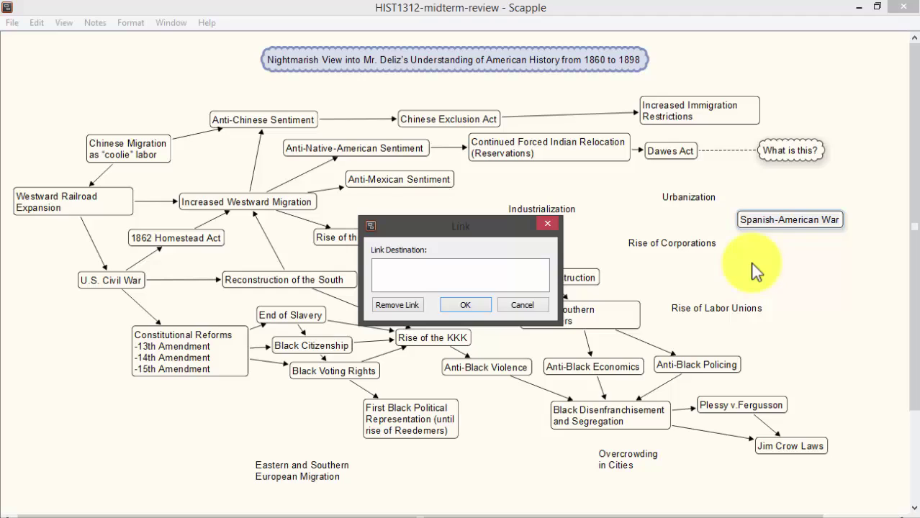
pyautogui.moveTo(487, 225); pyautogui.dragTo(472, 205)
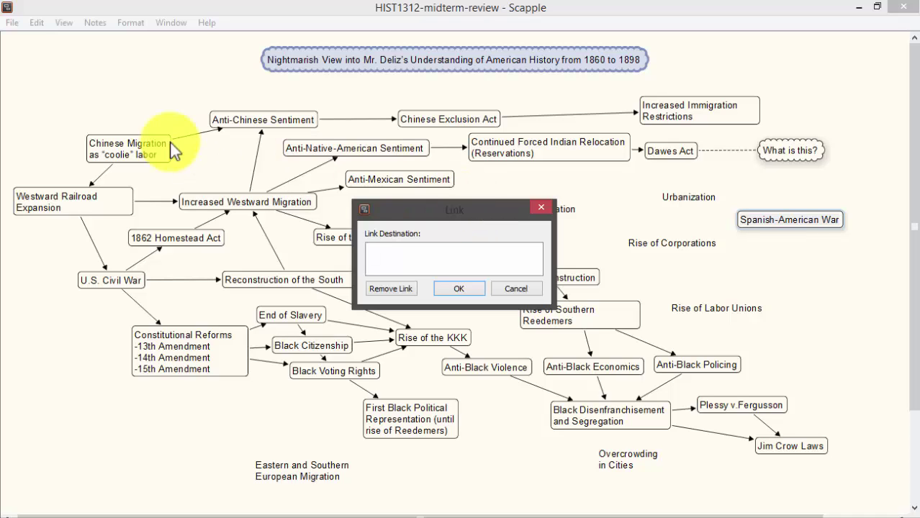
pyautogui.rightClick(7, 130)
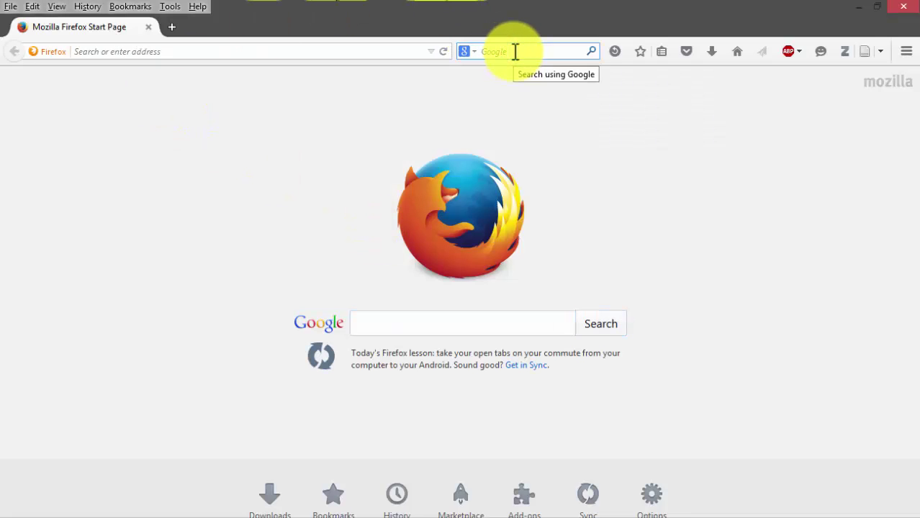
# Search 'Spanish american Wa' and open the Wikipedia Spanish–American War article
pyautogui.write('Spanish ame')
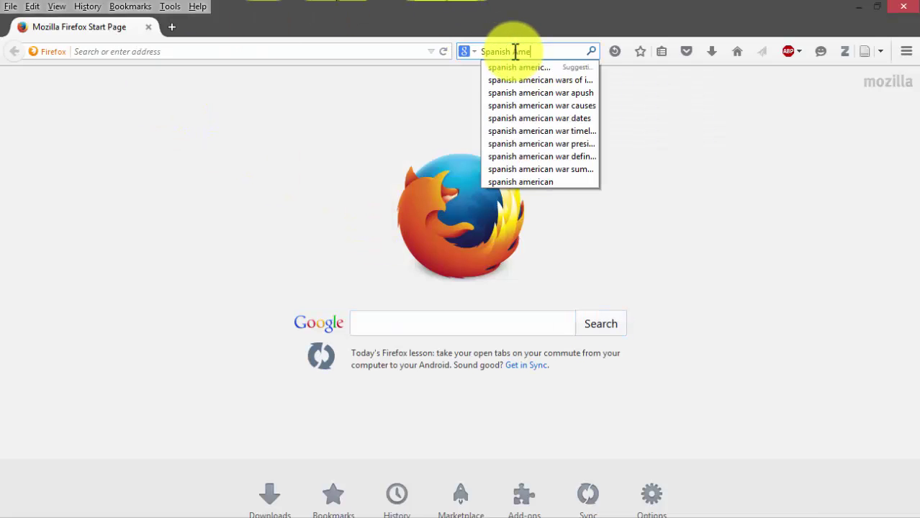
pyautogui.write('rican War')
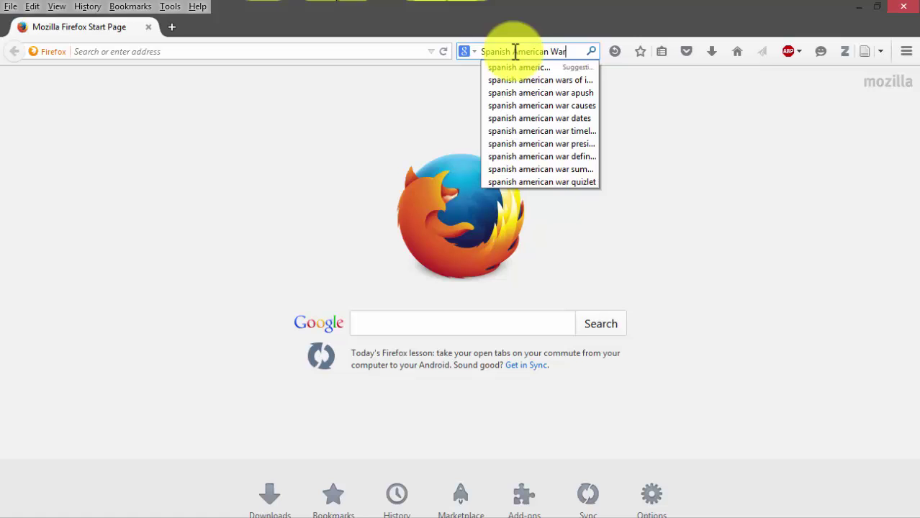
pyautogui.press('Return')
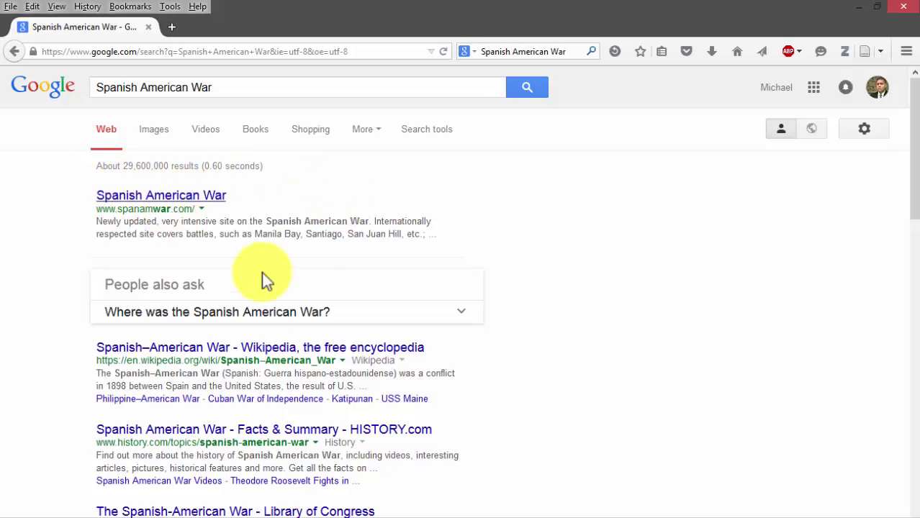
pyautogui.click(311, 347)
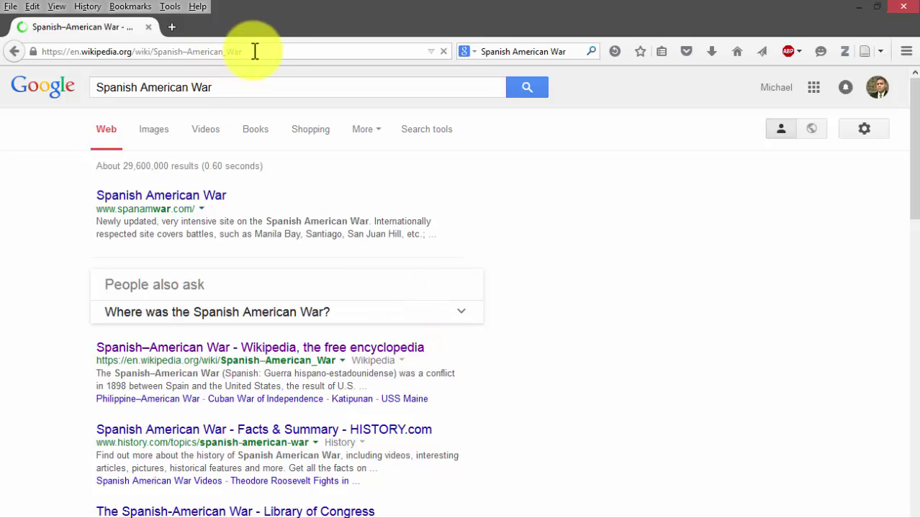
# Copy the article's full web address and return to Scapple
pyautogui.moveTo(273, 51); pyautogui.dragTo(59, 57)
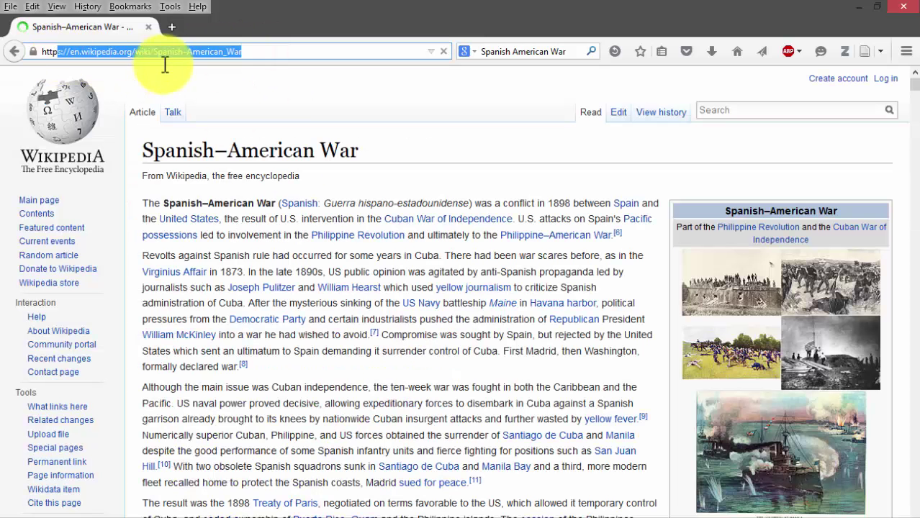
pyautogui.click(276, 51)
pyautogui.moveTo(276, 51); pyautogui.dragTo(33, 52)
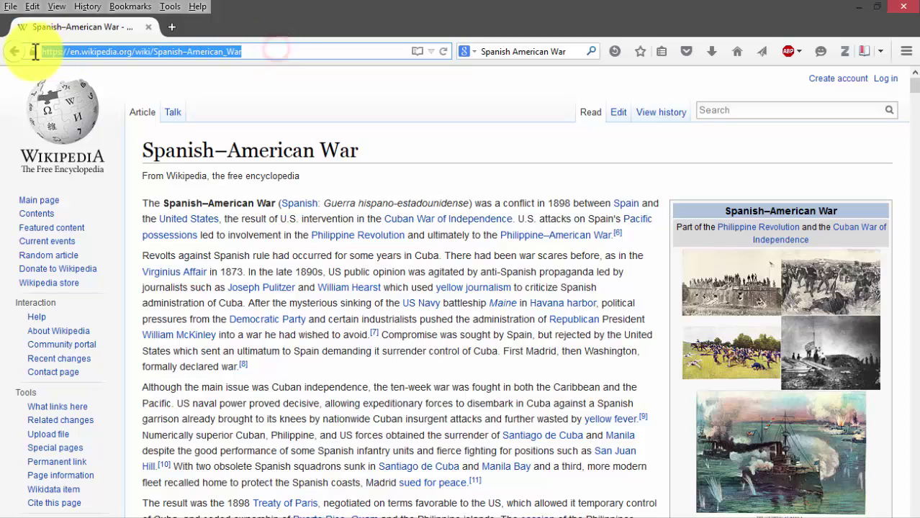
pyautogui.rightClick(66, 48)
pyautogui.click(128, 95)
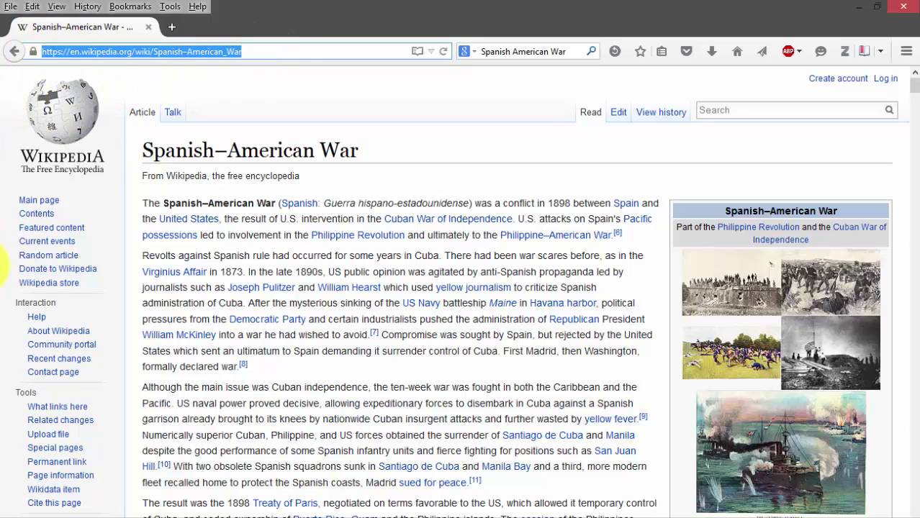
pyautogui.hotkey('alt', 'Tab')
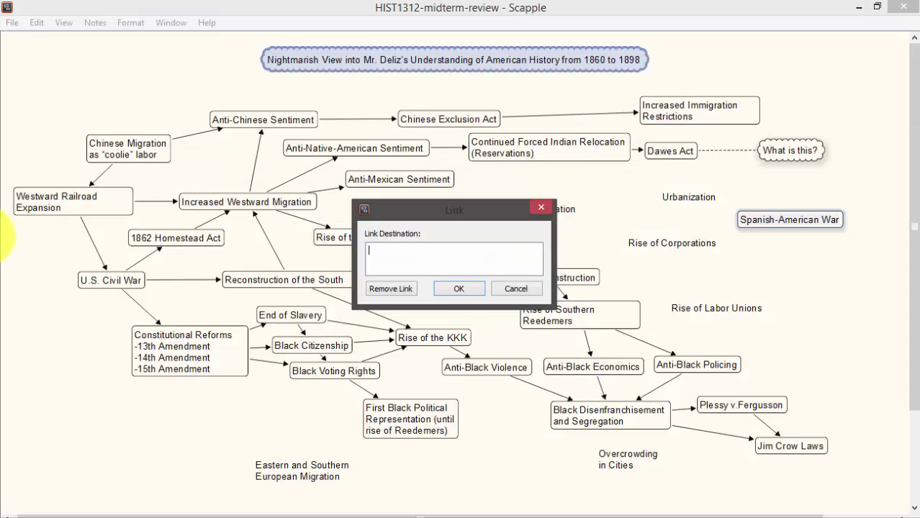
# Paste the Wikipedia address as the note's link destination, confirm it, and save the board
pyautogui.rightClick(426, 261)
pyautogui.click(466, 342)
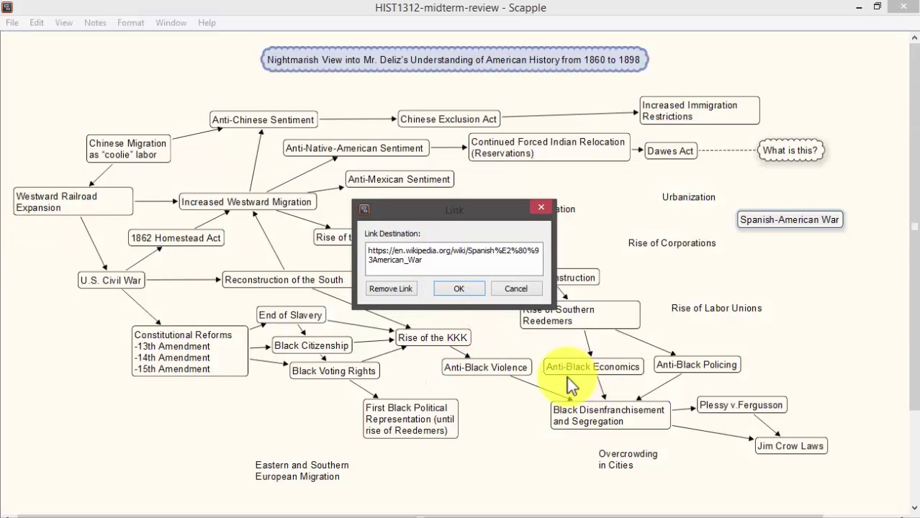
pyautogui.click(460, 289)
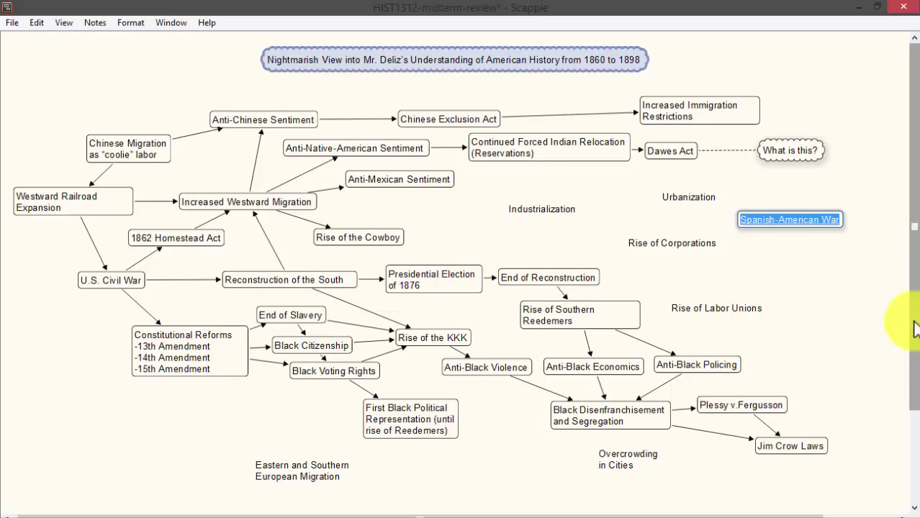
pyautogui.click(837, 282)
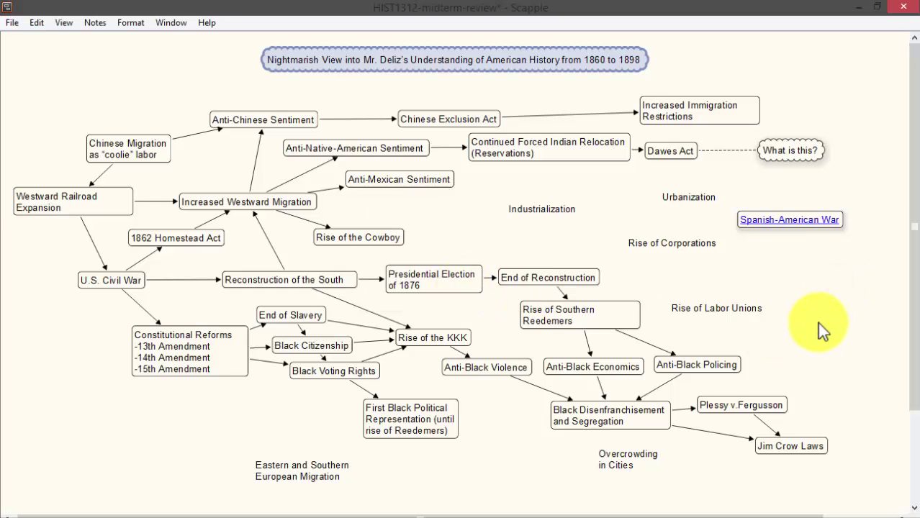
pyautogui.hotkey('ctrl', 's')
# Select all the Chinese Exclusion Act note's text and open its Link Destination entry
pyautogui.click(437, 120)
pyautogui.doubleClick(402, 119)
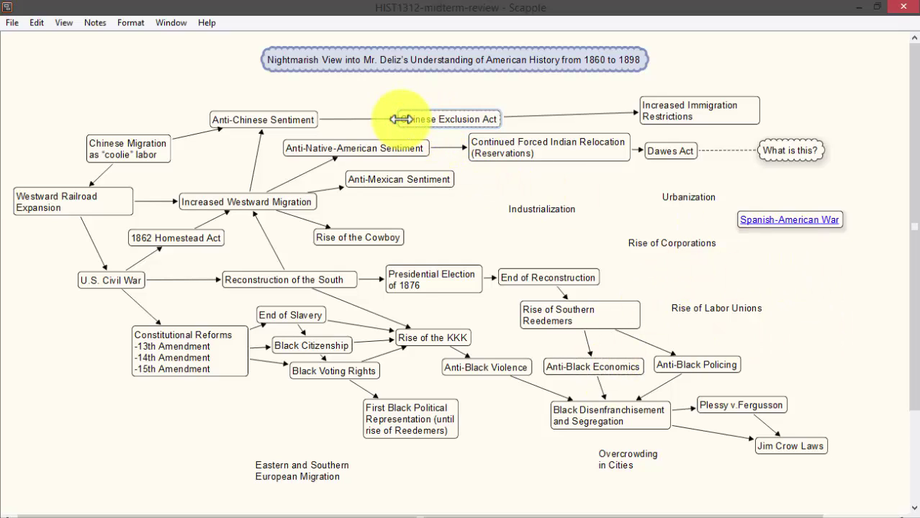
pyautogui.click(408, 119)
pyautogui.moveTo(402, 120); pyautogui.dragTo(508, 121)
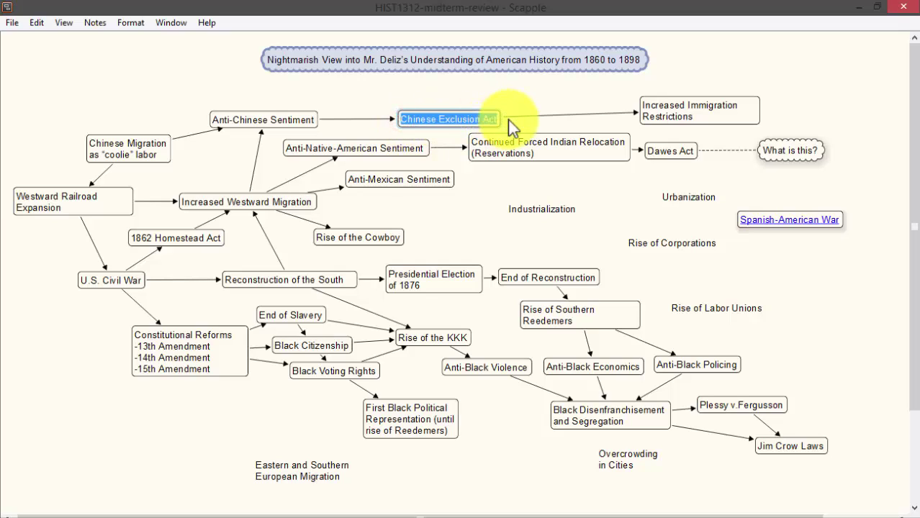
pyautogui.hotkey('ctrl', 'k')
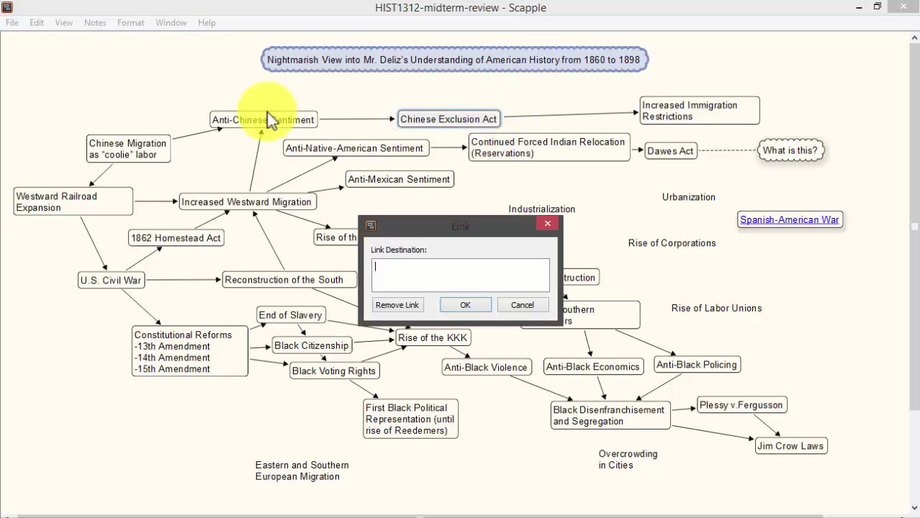
# Search for 'chinese exclusion act' in Firefox and open its Wikipedia article
pyautogui.hotkey('alt', 'Tab')
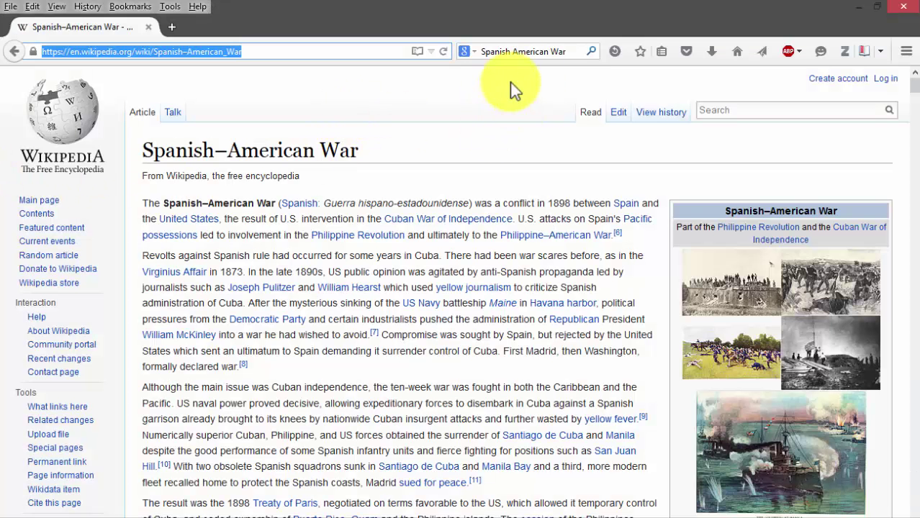
pyautogui.click(580, 49)
pyautogui.write('chinese4 exc')
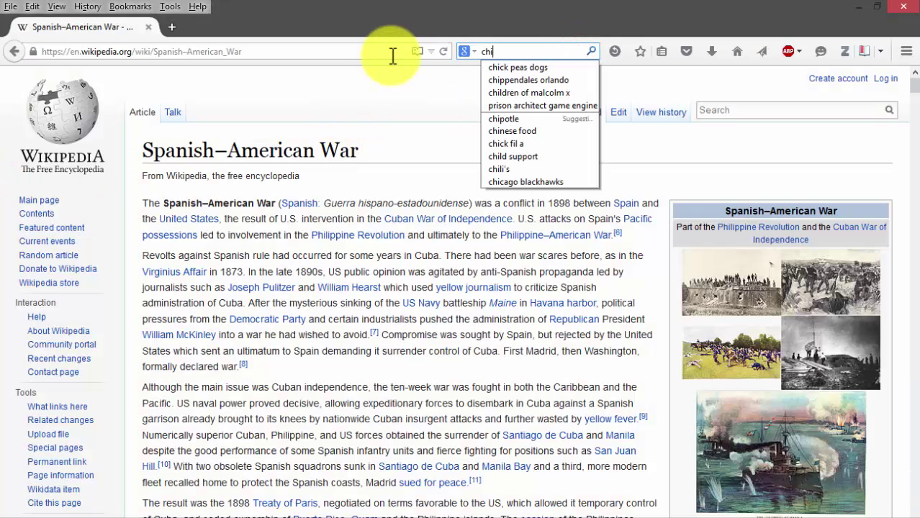
pyautogui.write('lusion act')
pyautogui.press('Return')
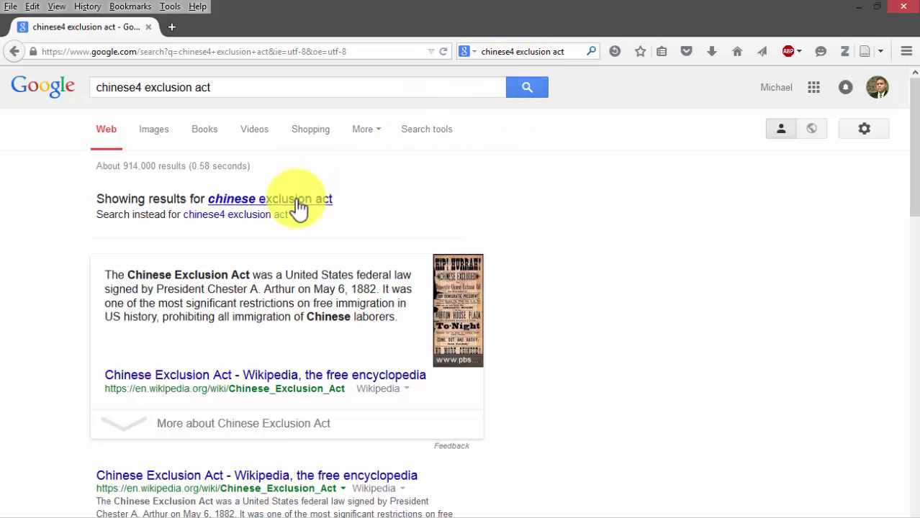
pyautogui.click(320, 204)
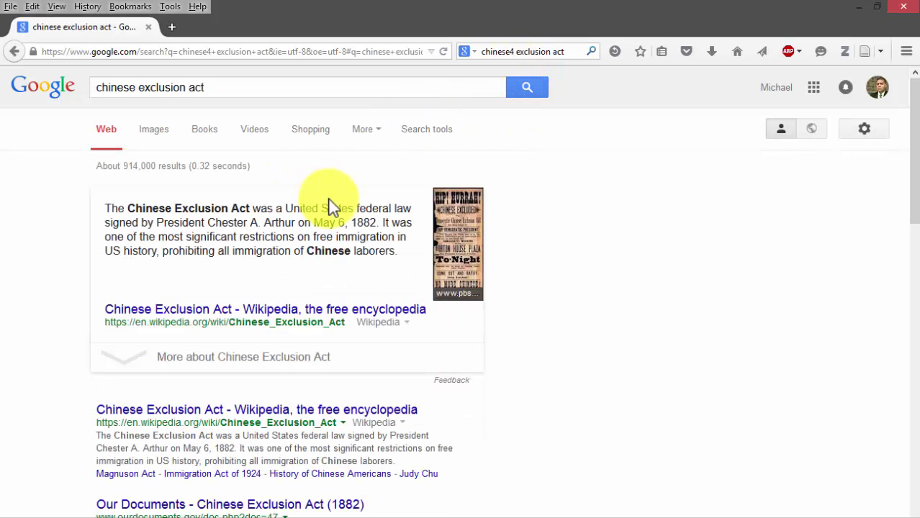
pyautogui.click(267, 311)
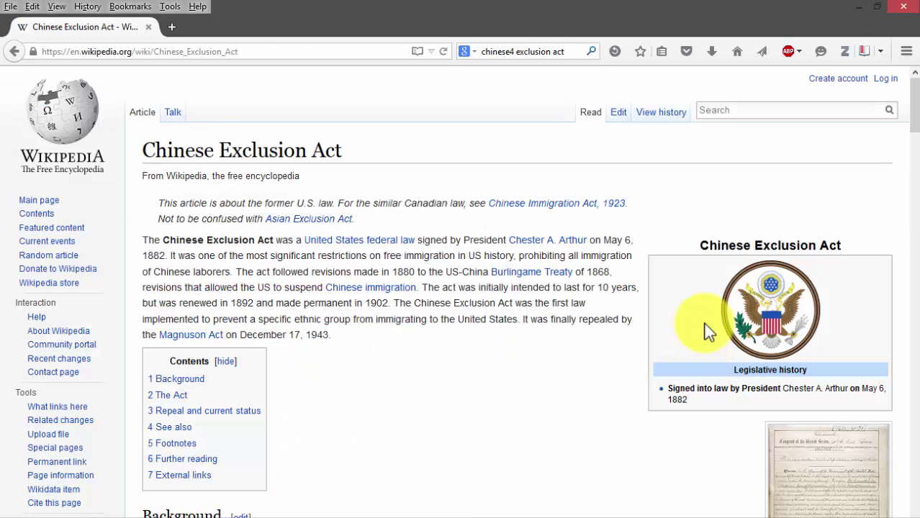
# Copy the Chinese Exclusion Act article's web address
pyautogui.click(297, 56)
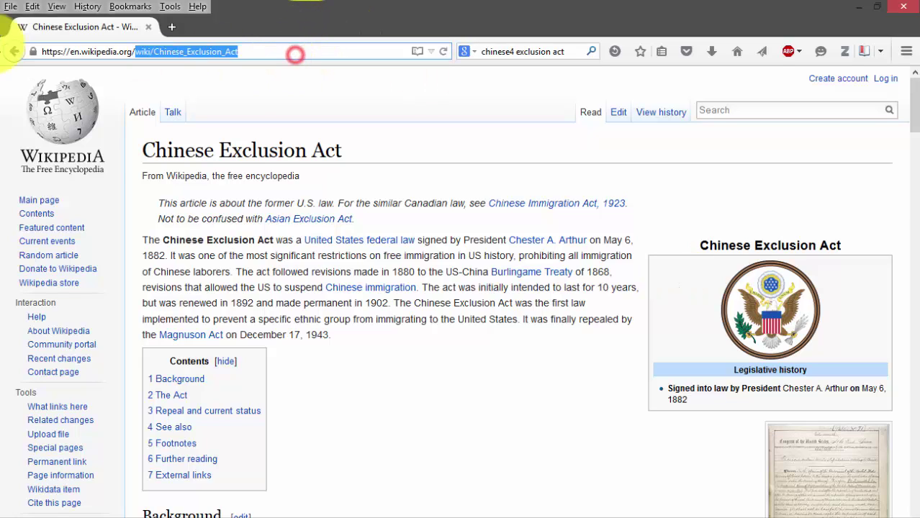
pyautogui.rightClick(62, 51)
pyautogui.click(106, 96)
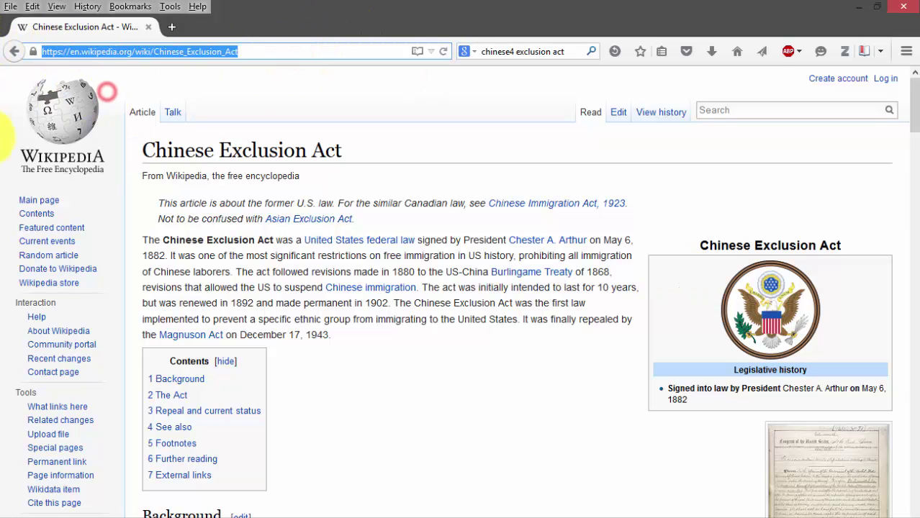
# Paste the Wikipedia address into the Chinese Exclusion Act note's link destination and confirm
pyautogui.hotkey('alt', 'Tab')
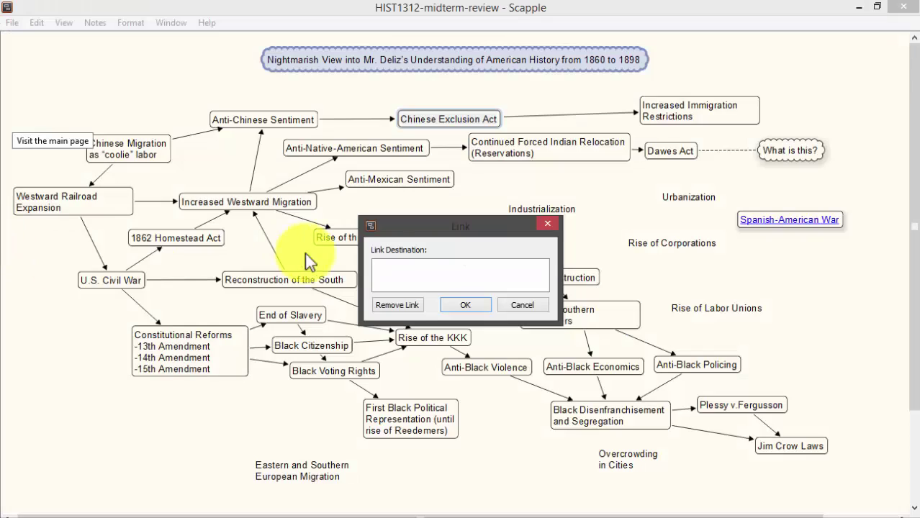
pyautogui.rightClick(397, 265)
pyautogui.click(448, 341)
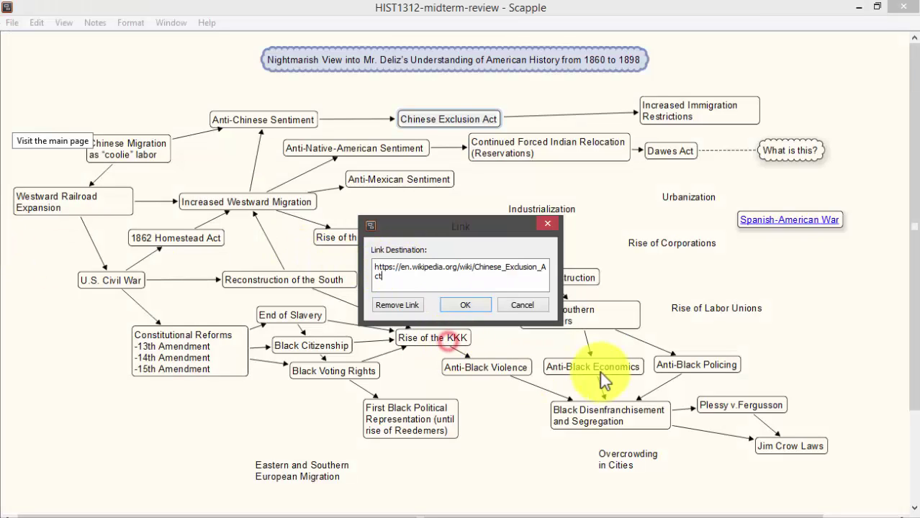
pyautogui.click(461, 300)
pyautogui.click(593, 190)
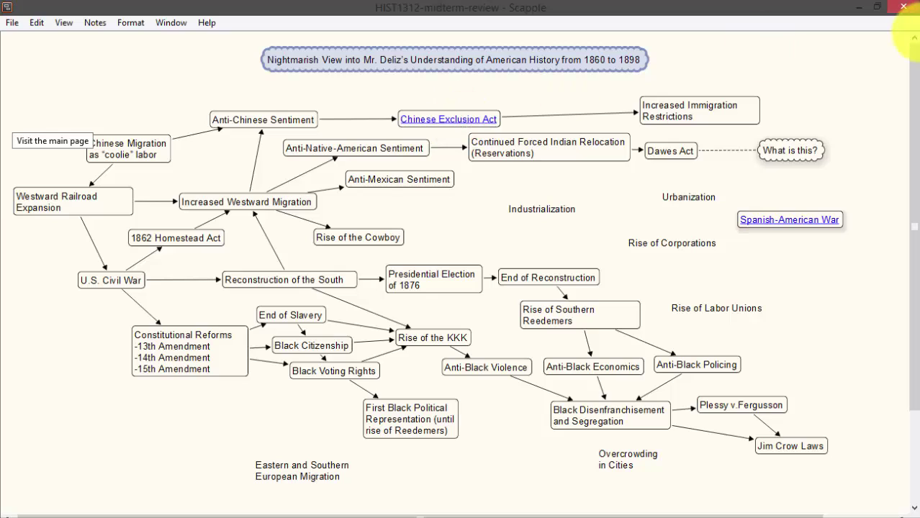
# Follow the Chinese Exclusion Act note's Wikipedia link, retrying after leaving edit mode
pyautogui.click(465, 120)
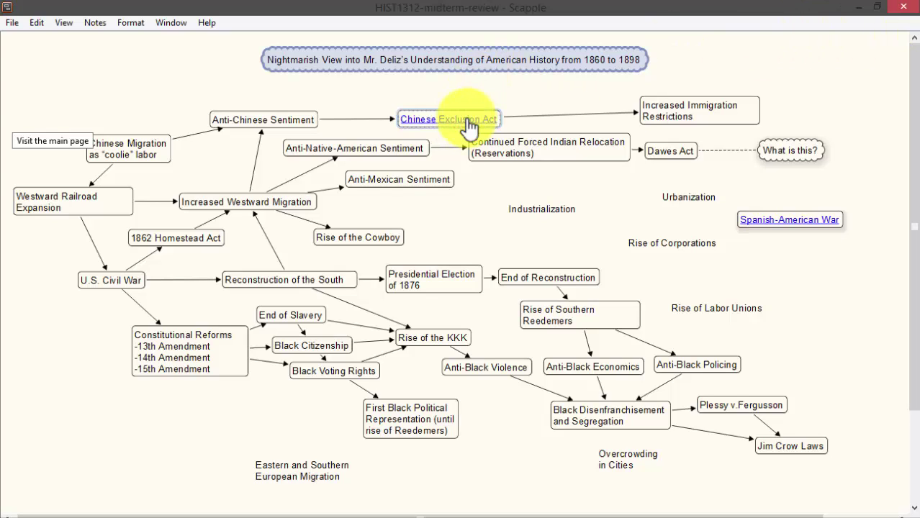
pyautogui.click(467, 122)
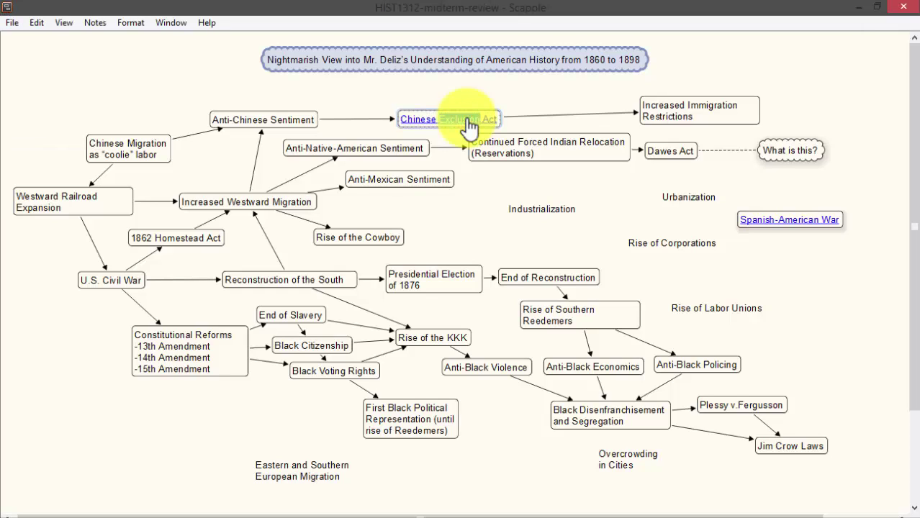
pyautogui.doubleClick(466, 121)
pyautogui.click(477, 193)
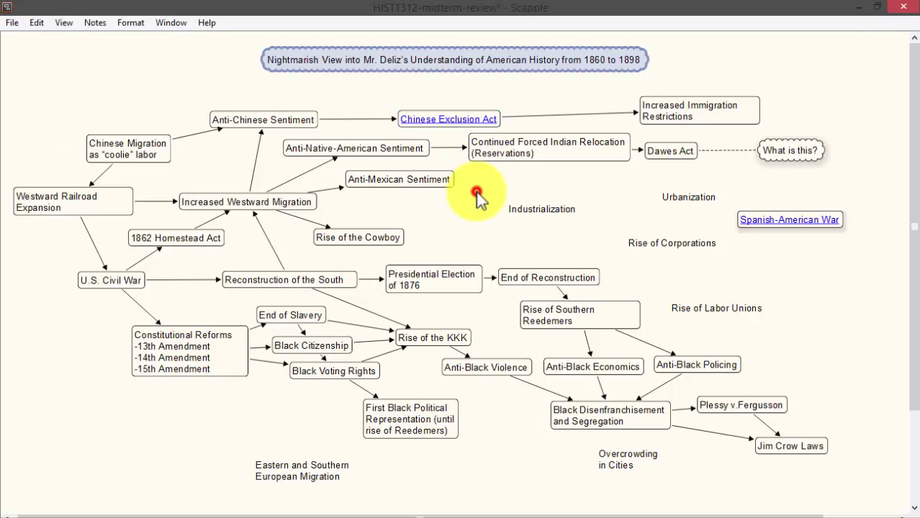
pyautogui.click(452, 119)
pyautogui.click(452, 119)
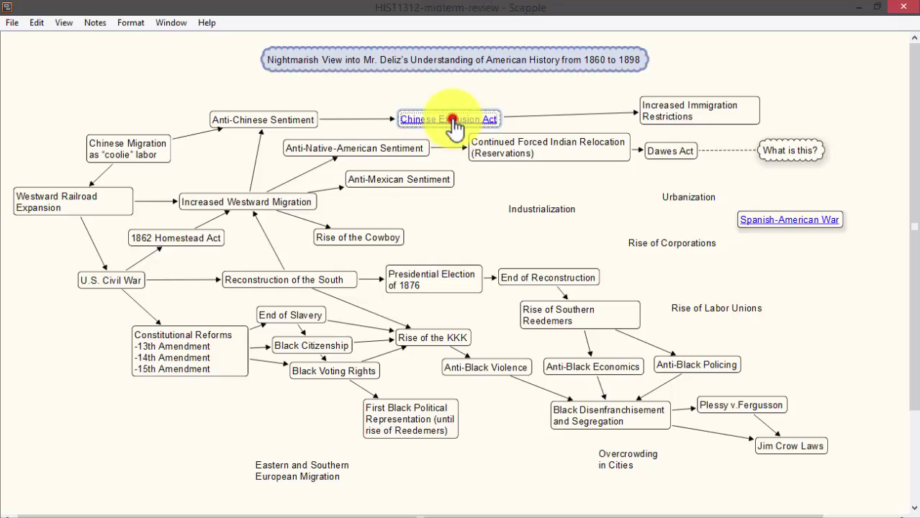
pyautogui.doubleClick(452, 120)
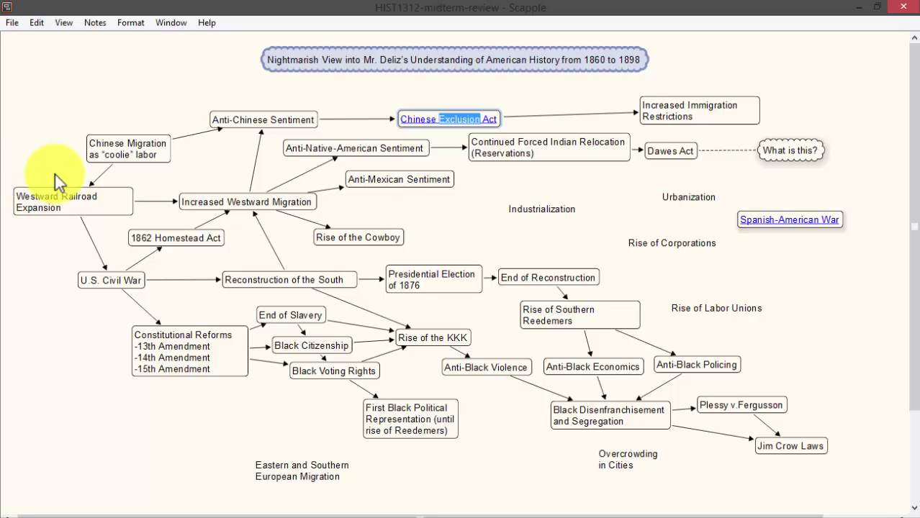
# Close the Firefox window holding the six Chinese Exclusion Act tabs
pyautogui.hotkey('alt', 'Tab')
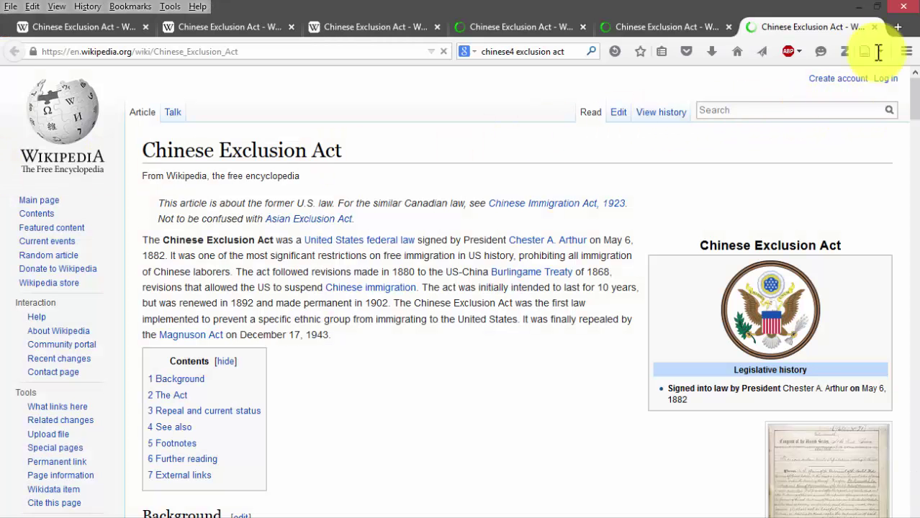
pyautogui.hotkey('alt', 'F4')
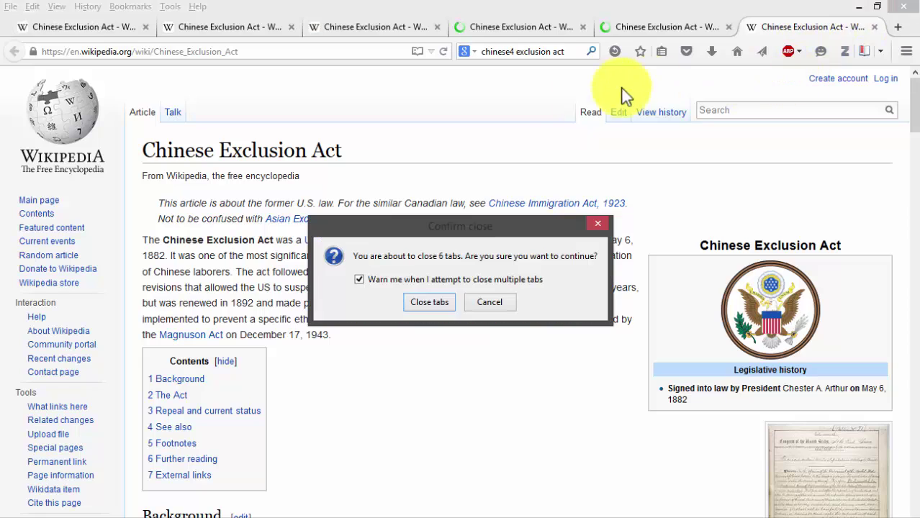
pyautogui.click(439, 297)
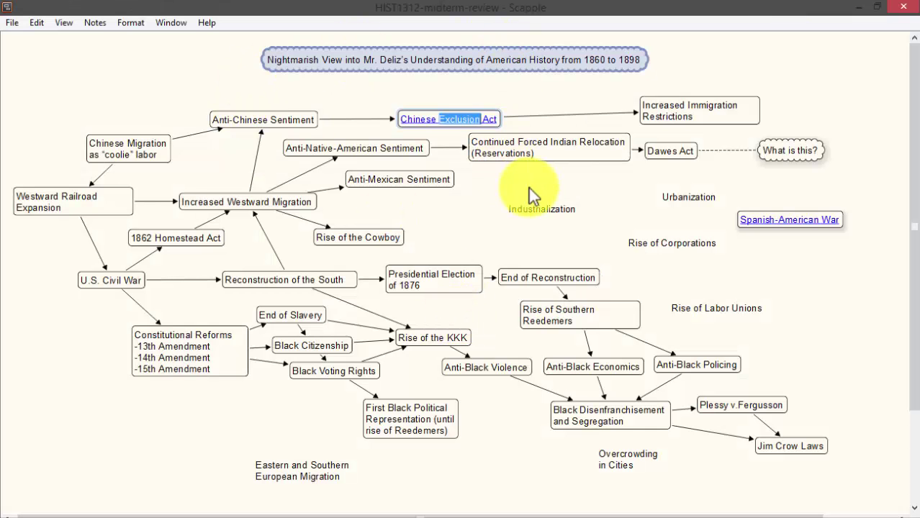
# Save the history board, then minimise the Wikipedia and Scapple homepage browser windows
pyautogui.click(560, 190)
pyautogui.hotkey('ctrl', 's')
pyautogui.click(452, 120)
pyautogui.doubleClick(453, 120)
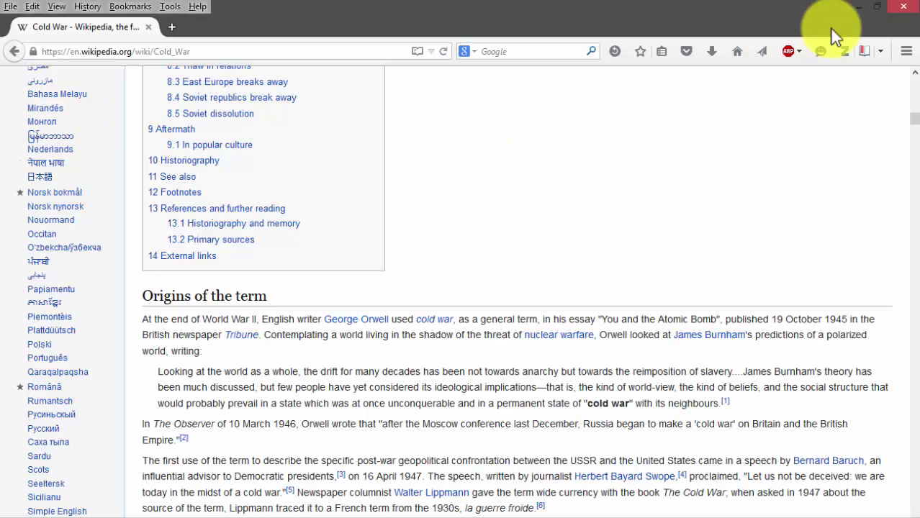
pyautogui.click(860, 6)
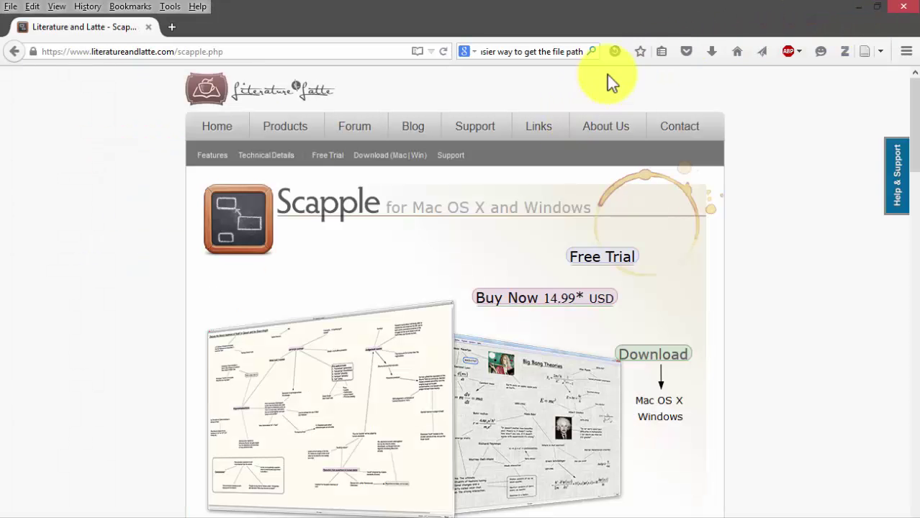
pyautogui.click(865, 7)
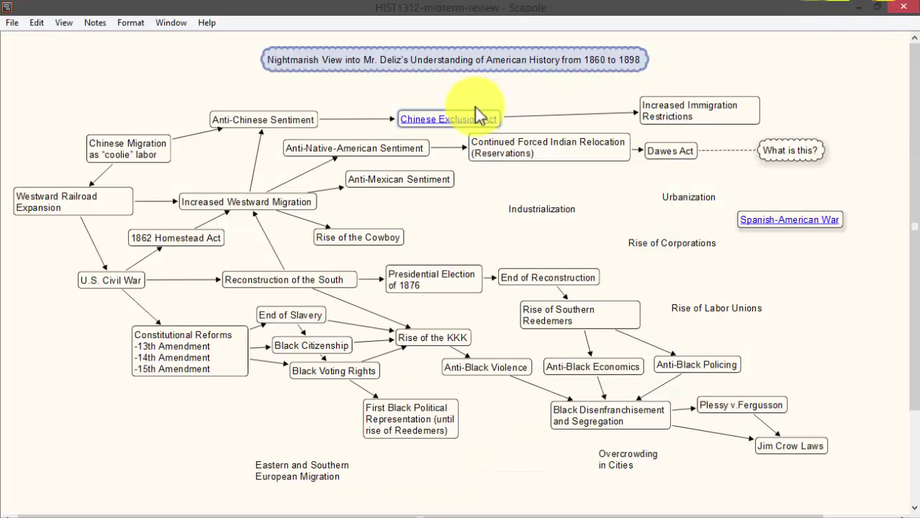
pyautogui.rightClick(459, 122)
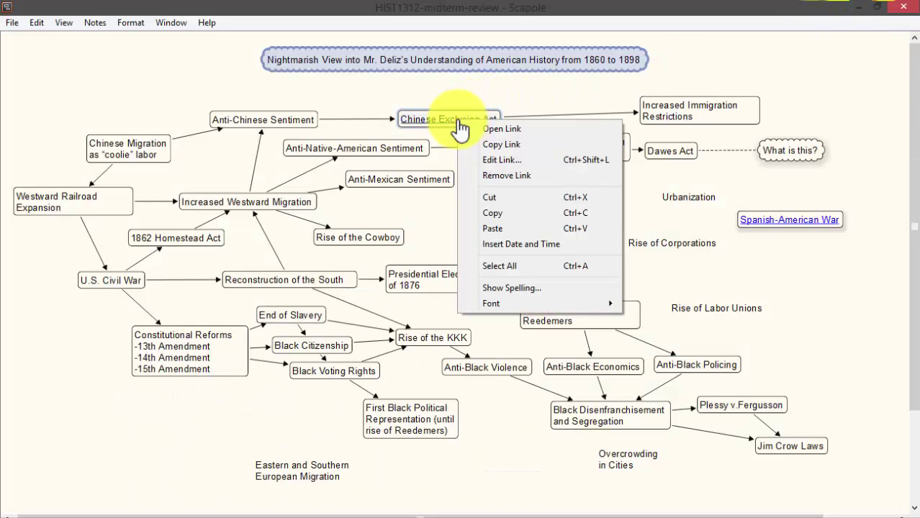
pyautogui.click(537, 131)
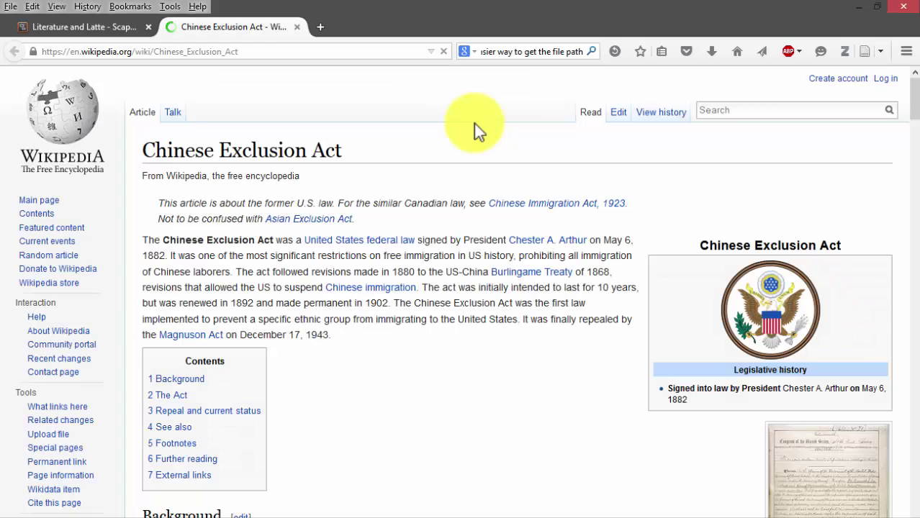
pyautogui.click(900, 7)
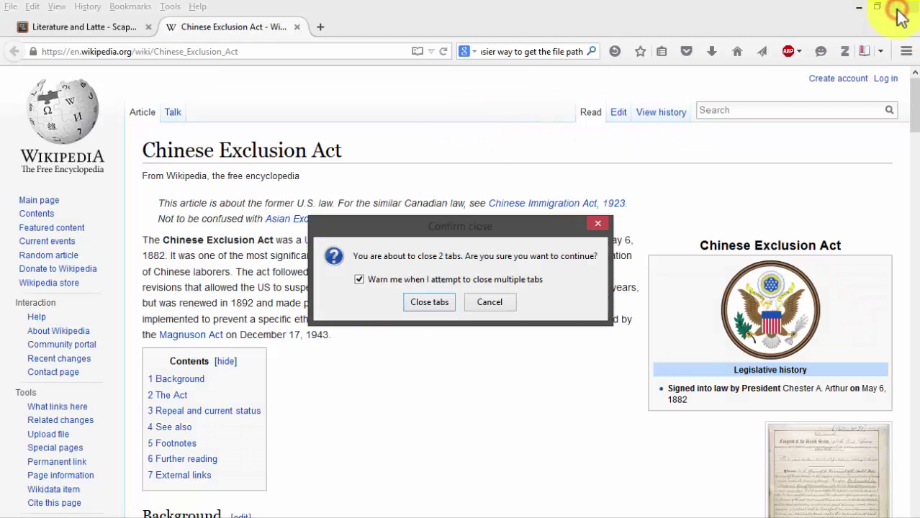
pyautogui.click(430, 302)
pyautogui.rightClick(2, 128)
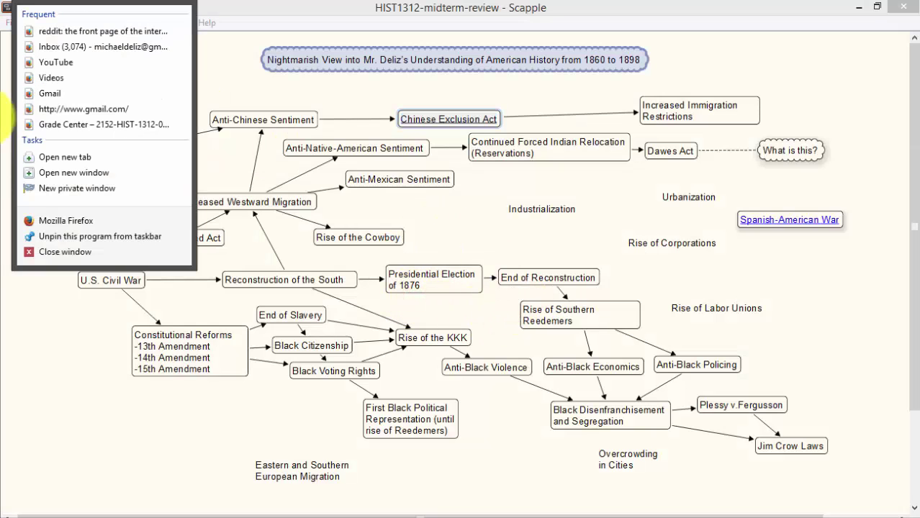
pyautogui.click(57, 252)
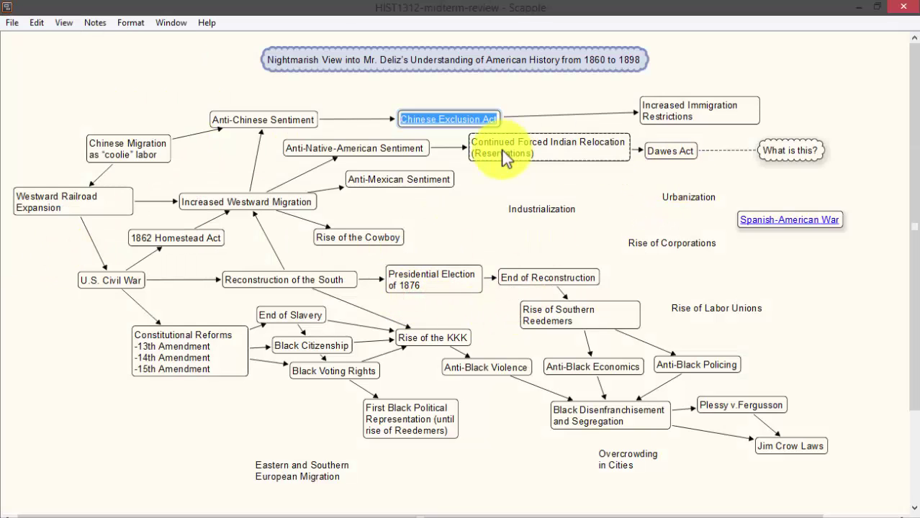
pyautogui.click(479, 189)
pyautogui.click(445, 124)
pyautogui.hotkey('ctrl', 's')
pyautogui.doubleClick(459, 120)
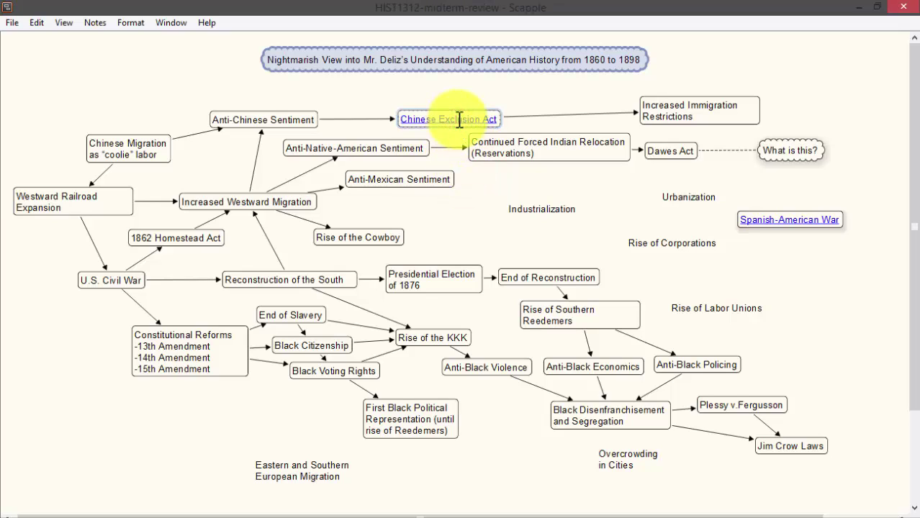
pyautogui.doubleClick(459, 122)
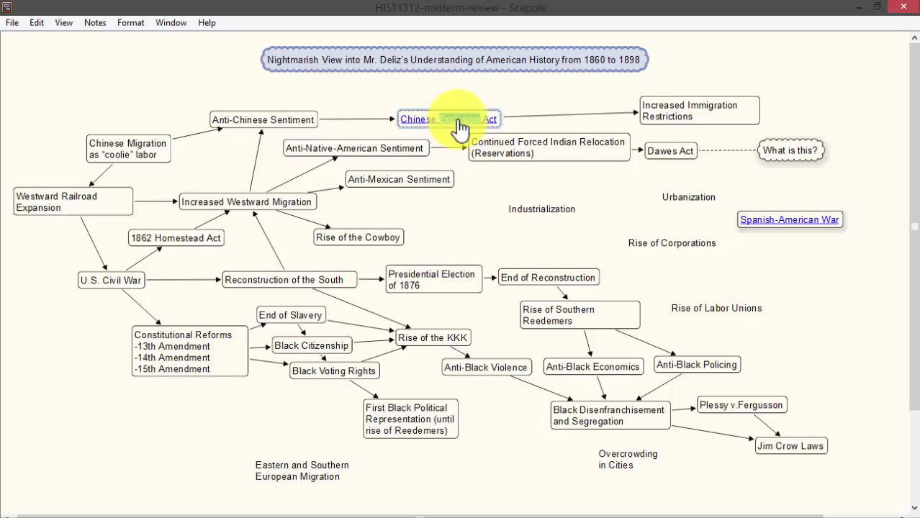
pyautogui.click(459, 122)
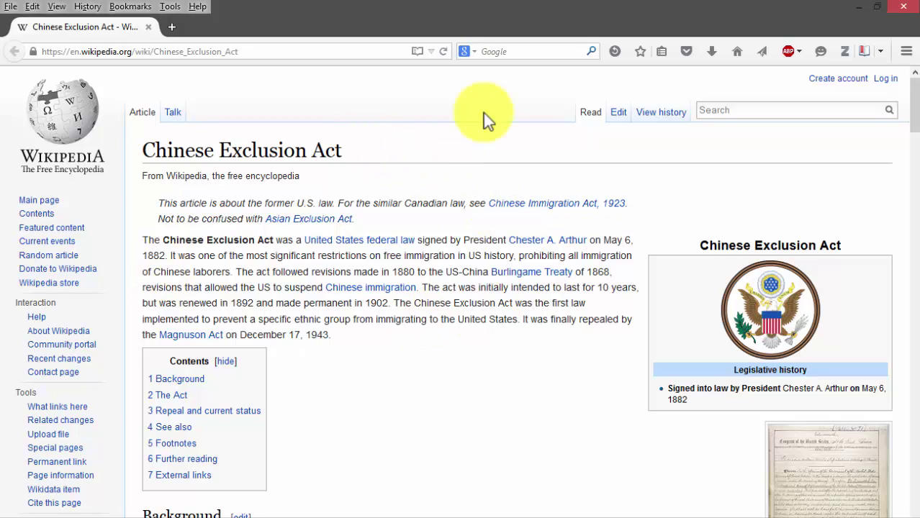
pyautogui.click(859, 7)
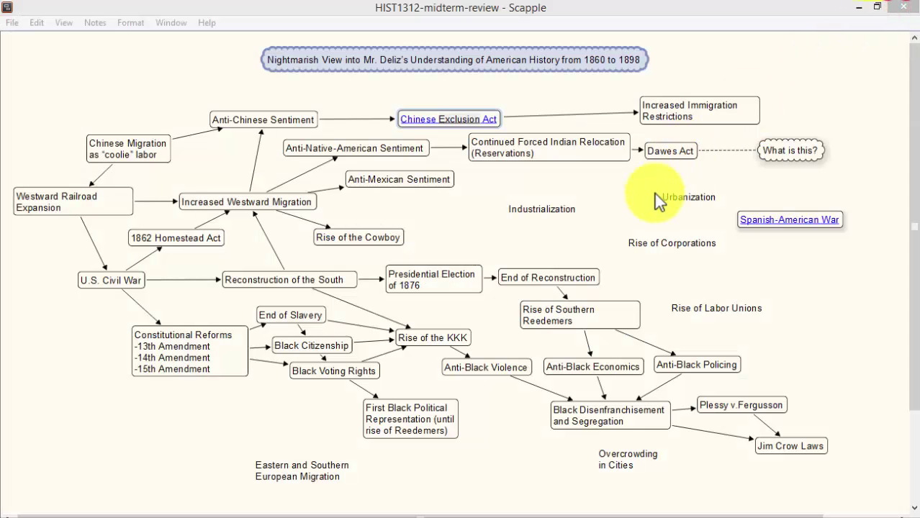
pyautogui.click(496, 199)
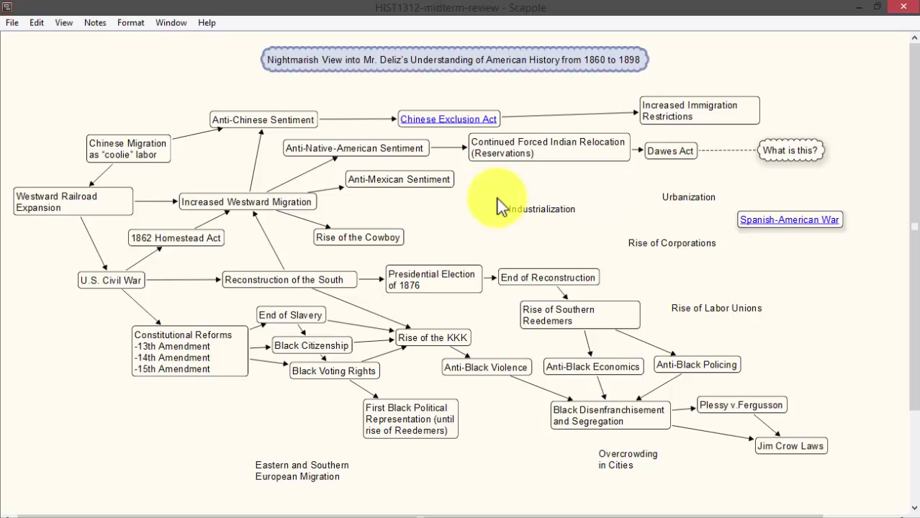
# Create a note reading 'Single Document' near the board's top-left
pyautogui.doubleClick(75, 76)
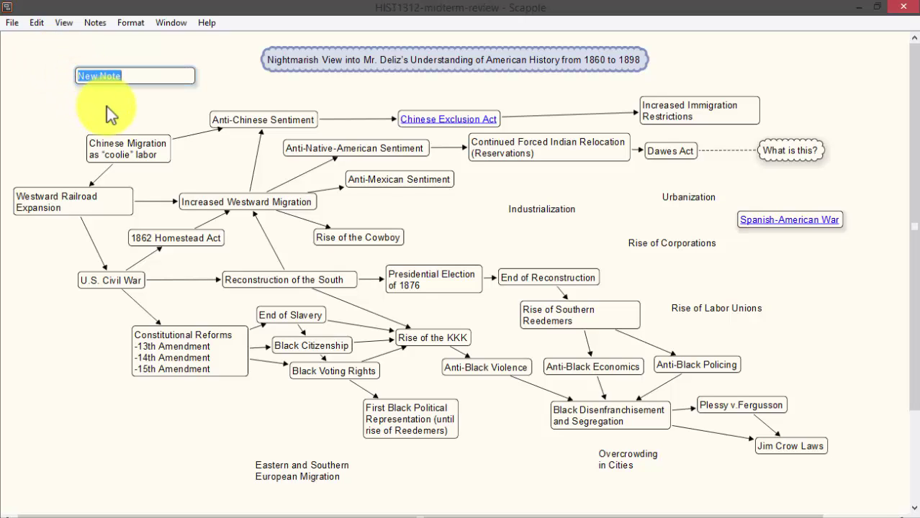
pyautogui.write('DOcument')
pyautogui.press('BackSpace')
pyautogui.press('BackSpace')
pyautogui.press('BackSpace')
pyautogui.press('BackSpace')
pyautogui.press('BackSpace')
pyautogui.press('BackSpace')
pyautogui.press('BackSpace')
pyautogui.press('BackSpace')
pyautogui.write('Singel')
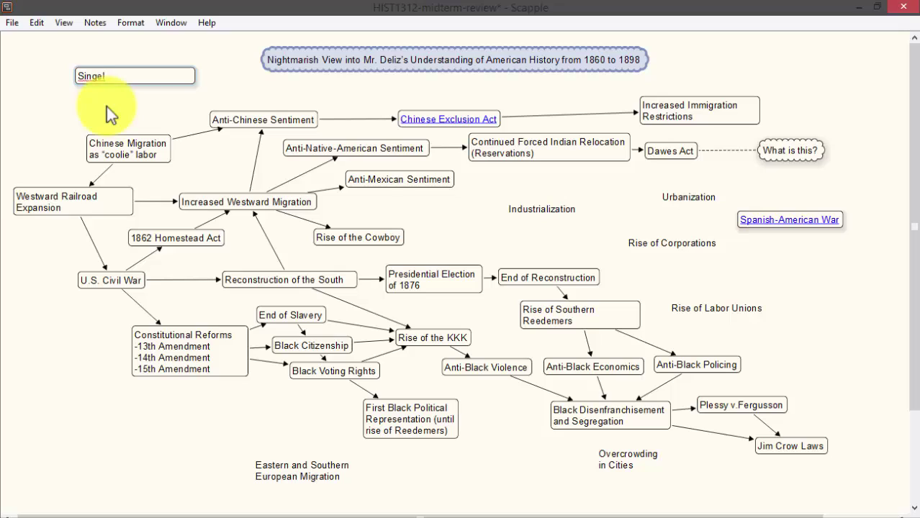
pyautogui.press('BackSpace')
pyautogui.press('BackSpace')
pyautogui.write('le Document')
pyautogui.click(143, 110)
# Start adding a link to the Single Document note, then dismiss the link dialog
pyautogui.click(136, 76)
pyautogui.doubleClick(152, 75)
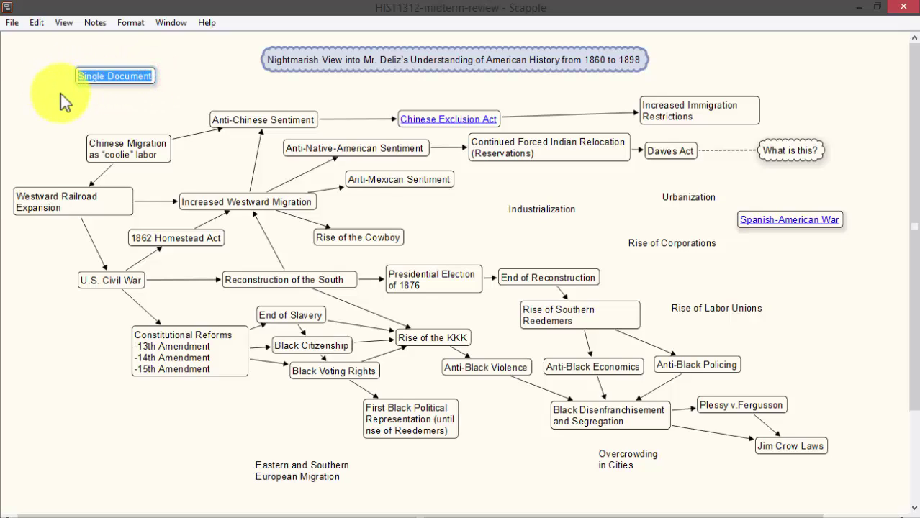
pyautogui.hotkey('ctrl', 'k')
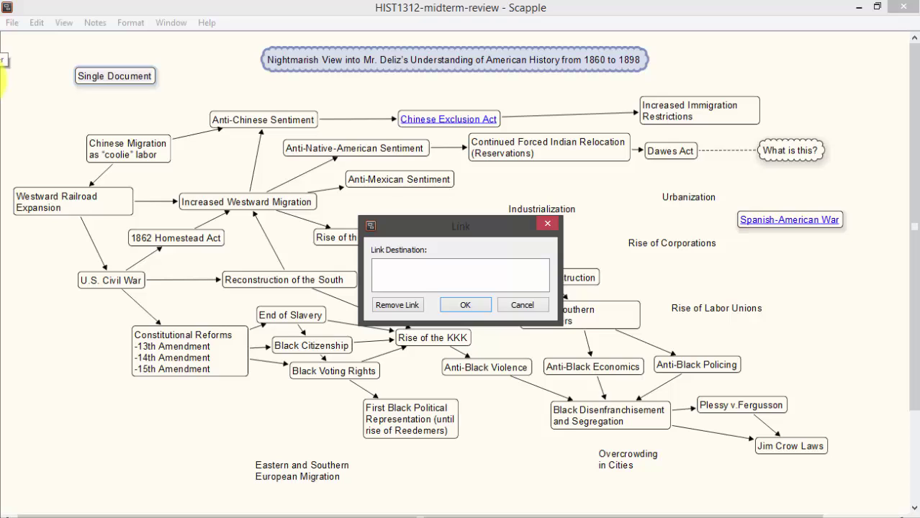
pyautogui.click(515, 305)
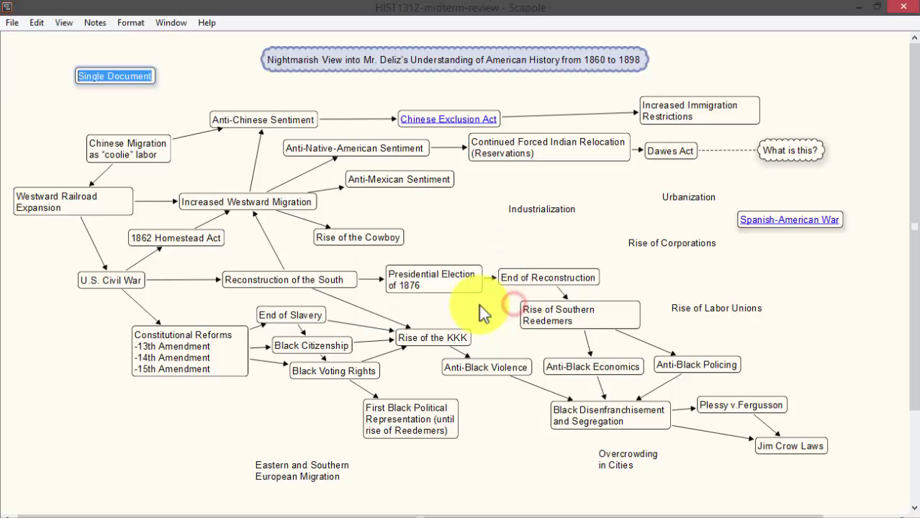
# Delete the Single Document note and open the File menu
pyautogui.doubleClick(121, 77)
pyautogui.click(132, 84)
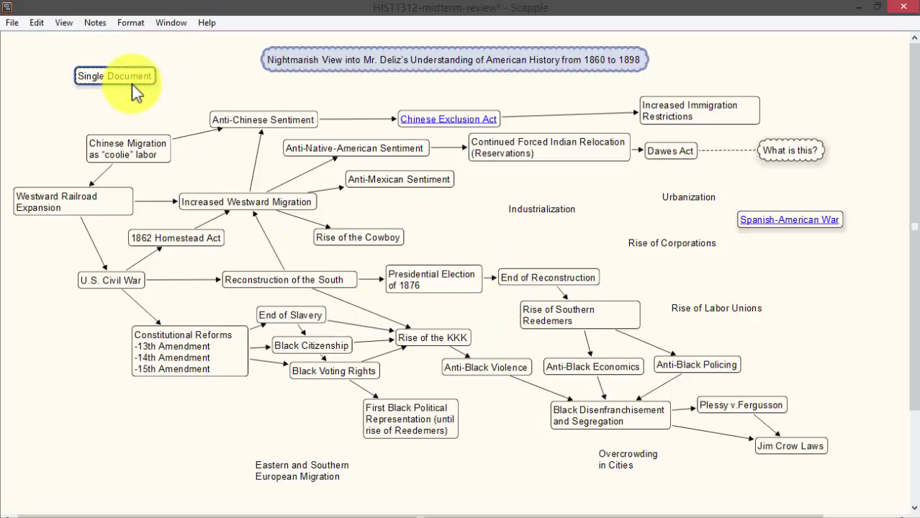
pyautogui.press('Delete')
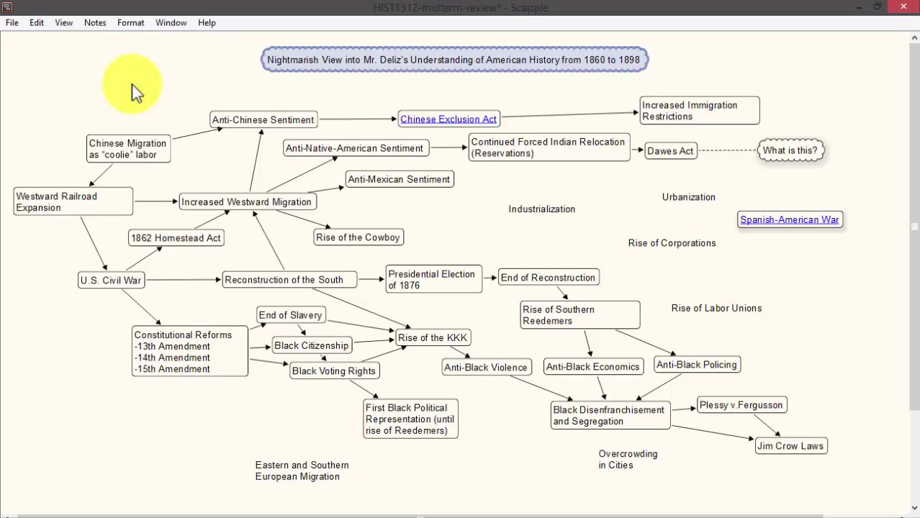
pyautogui.click(10, 21)
# Create a new blank board, maximise it, and add an 'Ongoing Research' note
pyautogui.click(32, 40)
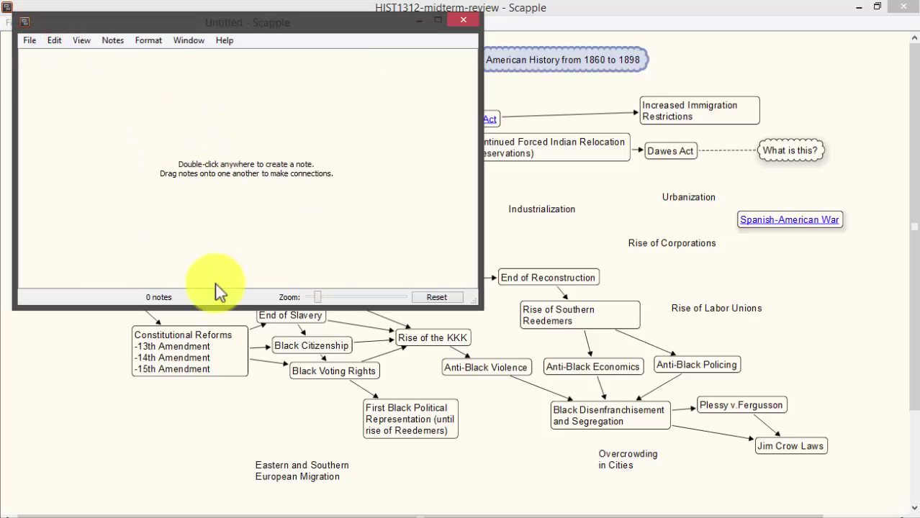
pyautogui.doubleClick(435, 25)
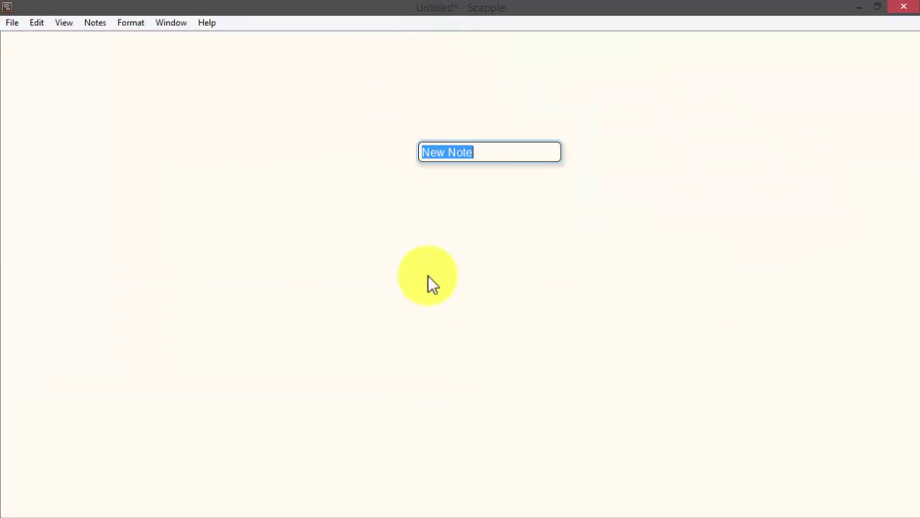
pyautogui.write('Ongoing Research')
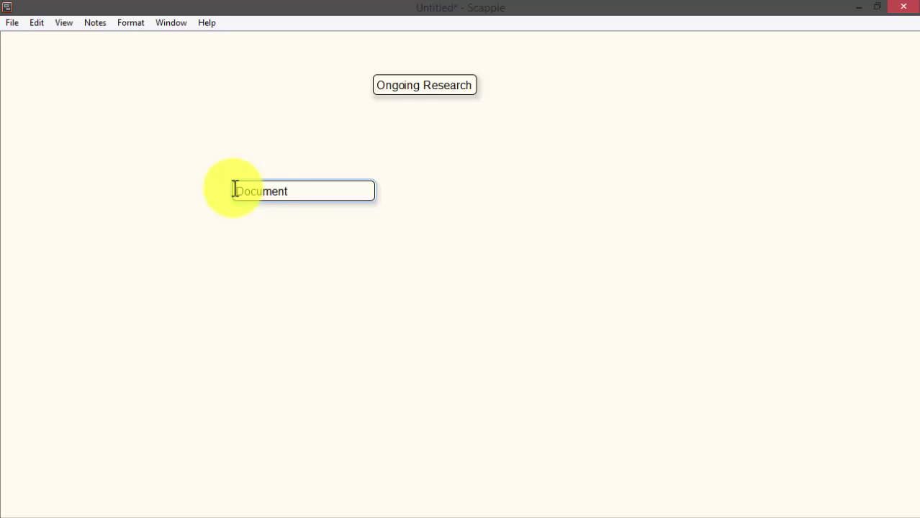
# Add a 'Document Depository' note, correcting 'Dipository' via the spelling suggestion
pyautogui.write(' Dipository')
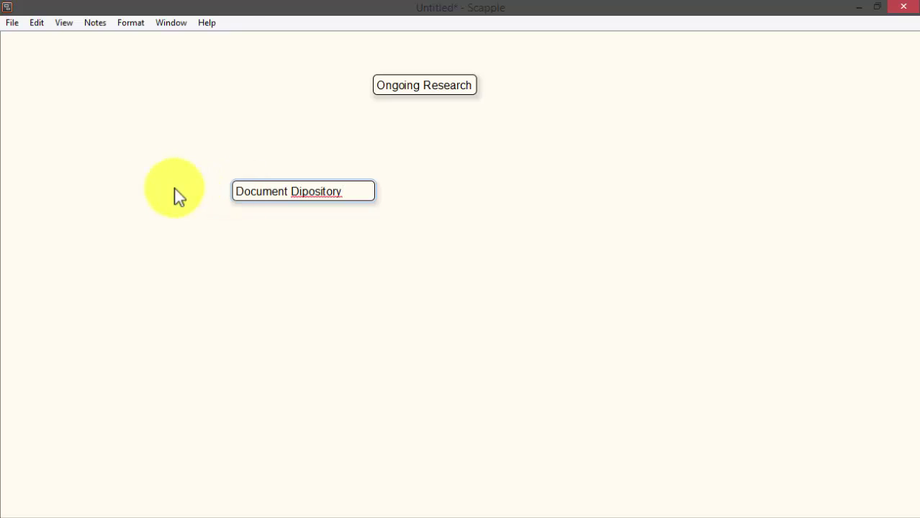
pyautogui.click(303, 191)
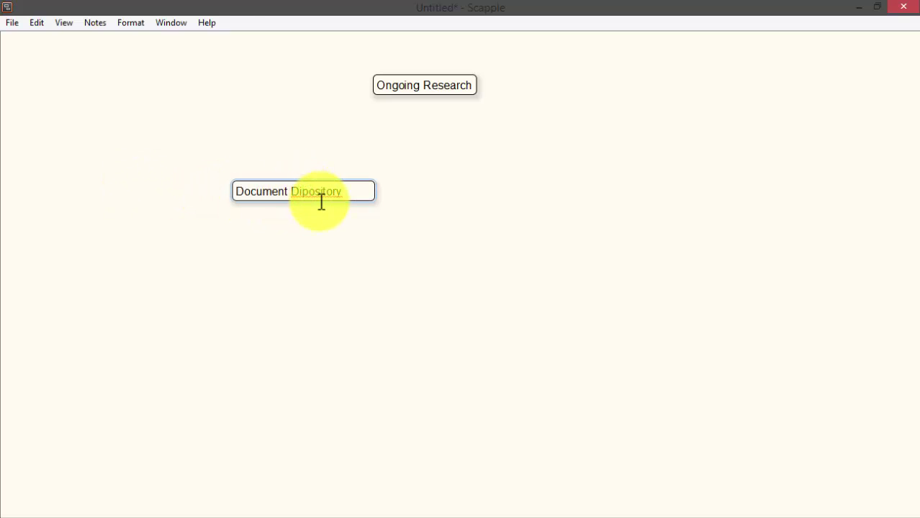
pyautogui.click(323, 191)
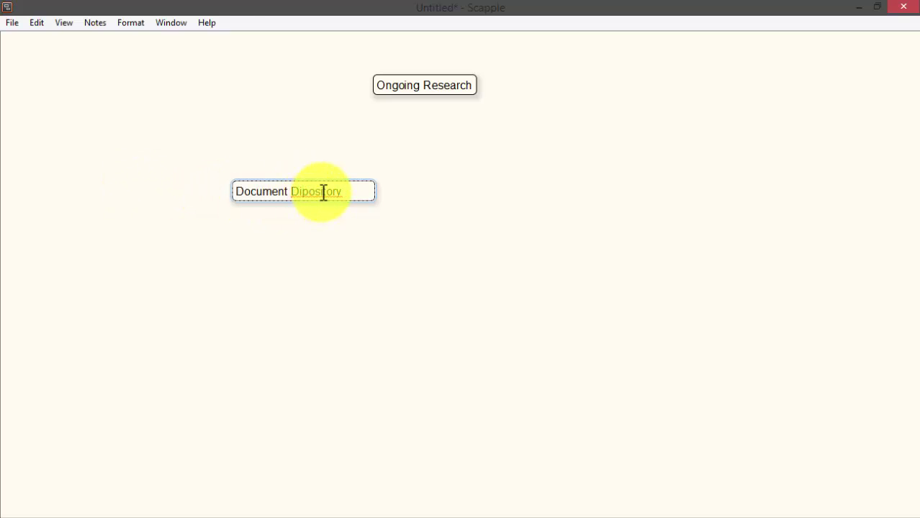
pyautogui.rightClick(323, 192)
pyautogui.click(346, 200)
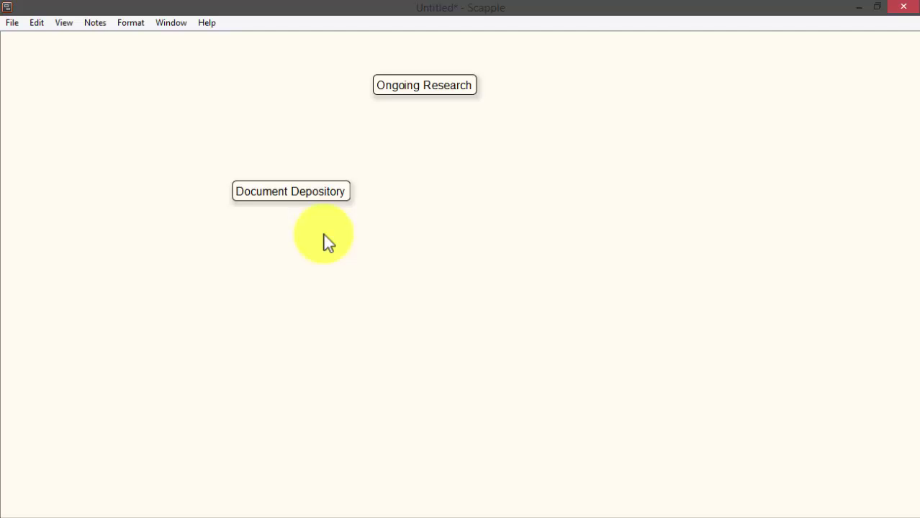
# Select the Document Depository note's text and bring up its link destination entry
pyautogui.click(346, 193)
pyautogui.click(345, 192)
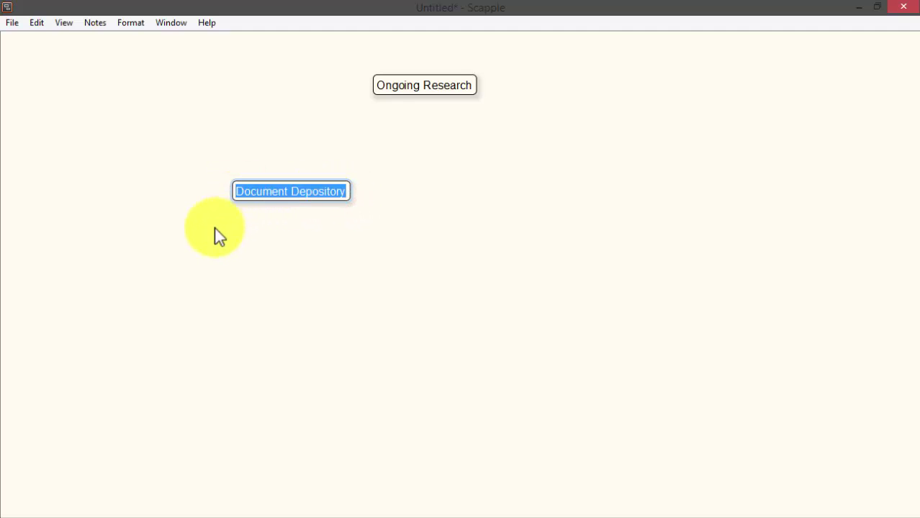
pyautogui.hotkey('ctrl', 'k')
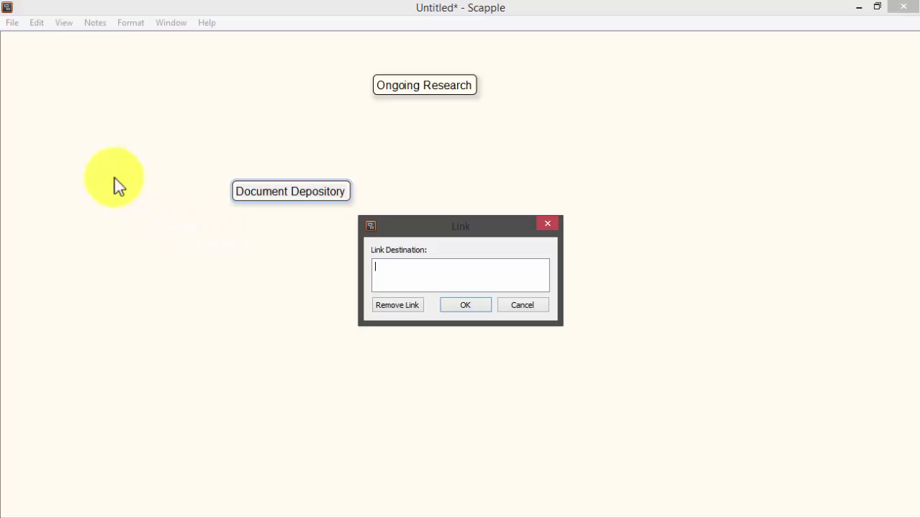
# Copy the Diss-research folder's full path from Explorer's address bar, then minimise Explorer
pyautogui.click(1, 79)
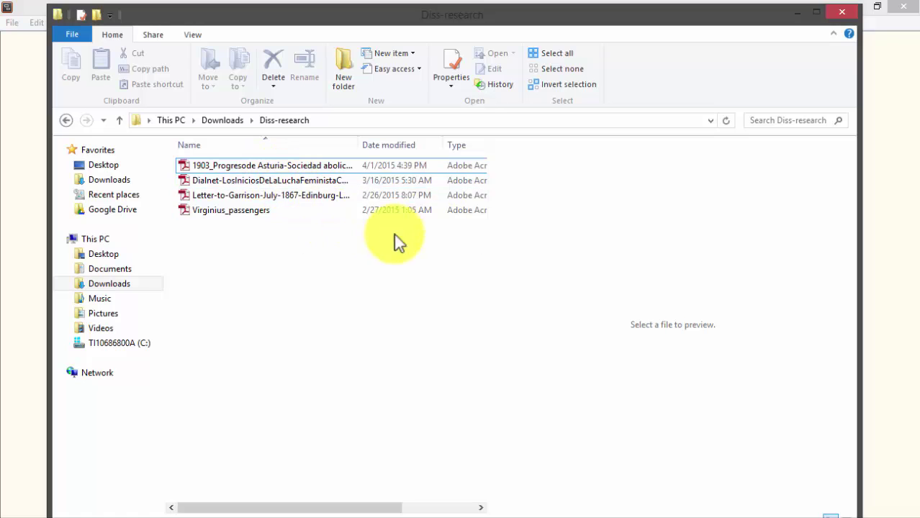
pyautogui.click(353, 120)
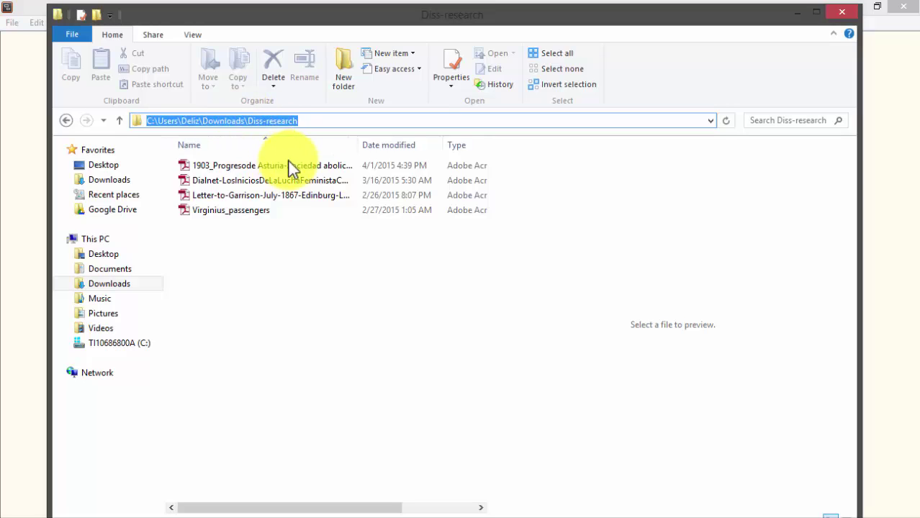
pyautogui.click(344, 272)
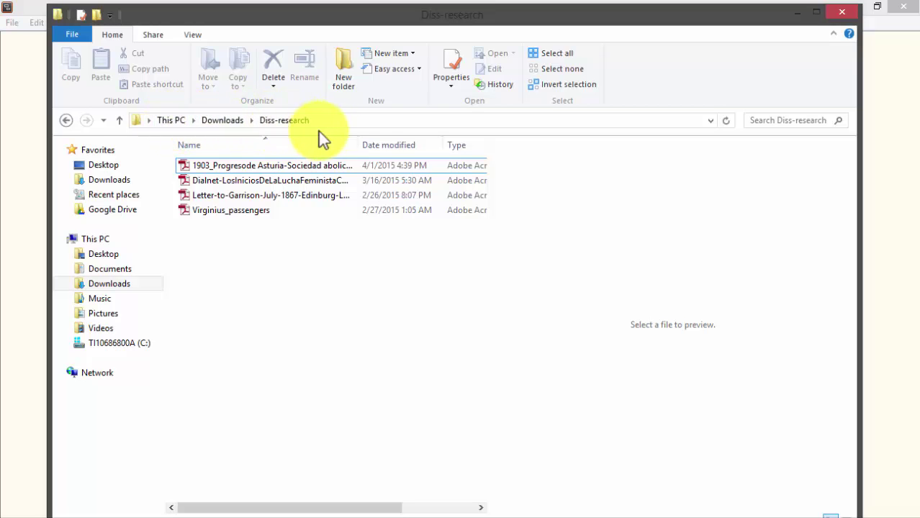
pyautogui.click(367, 121)
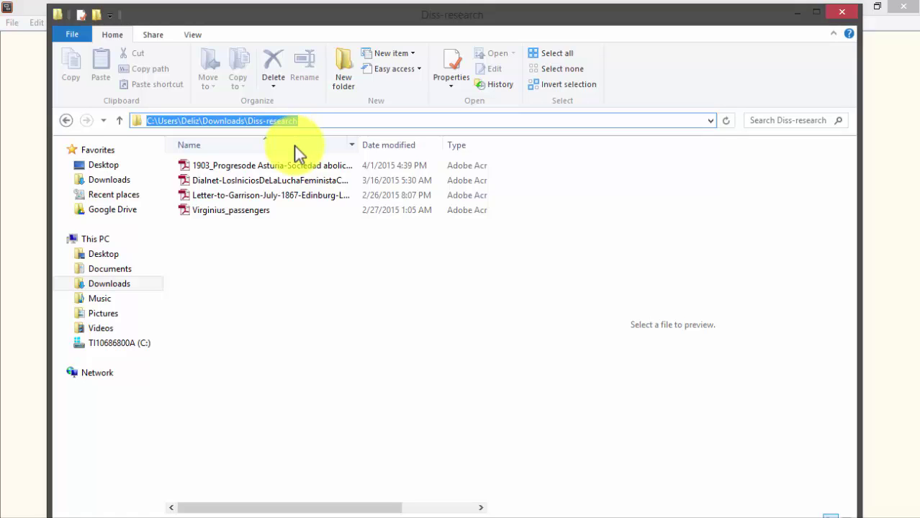
pyautogui.rightClick(294, 122)
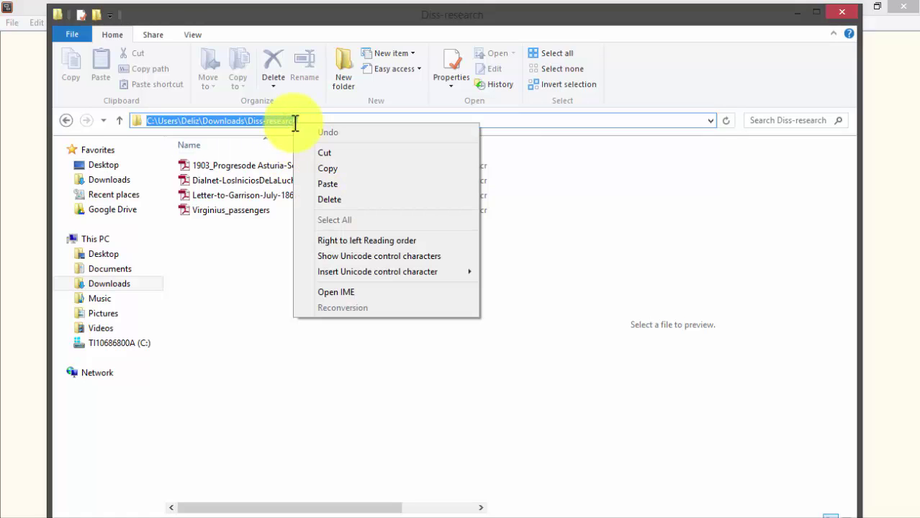
pyautogui.click(332, 168)
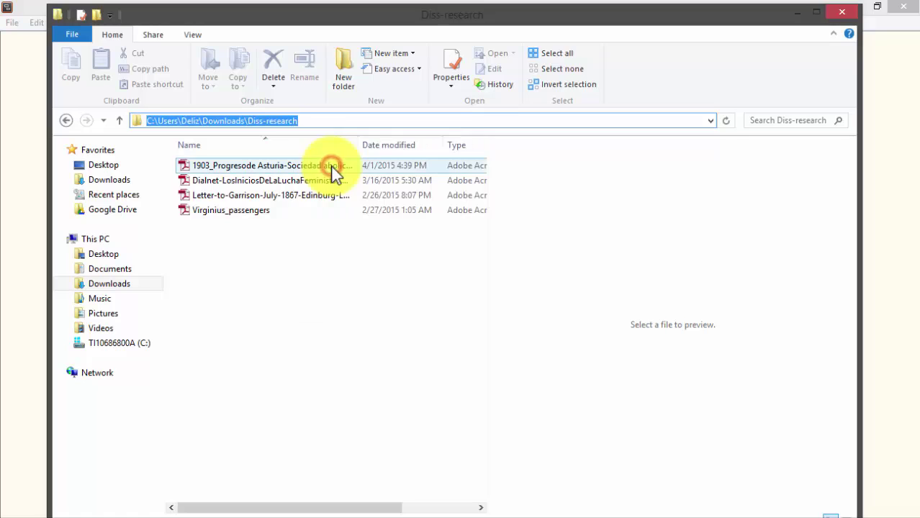
pyautogui.rightClick(270, 119)
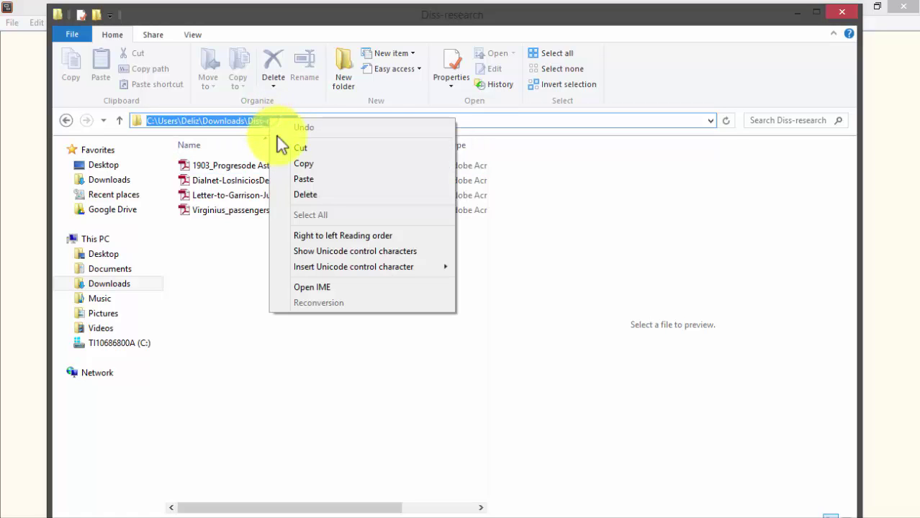
pyautogui.click(298, 164)
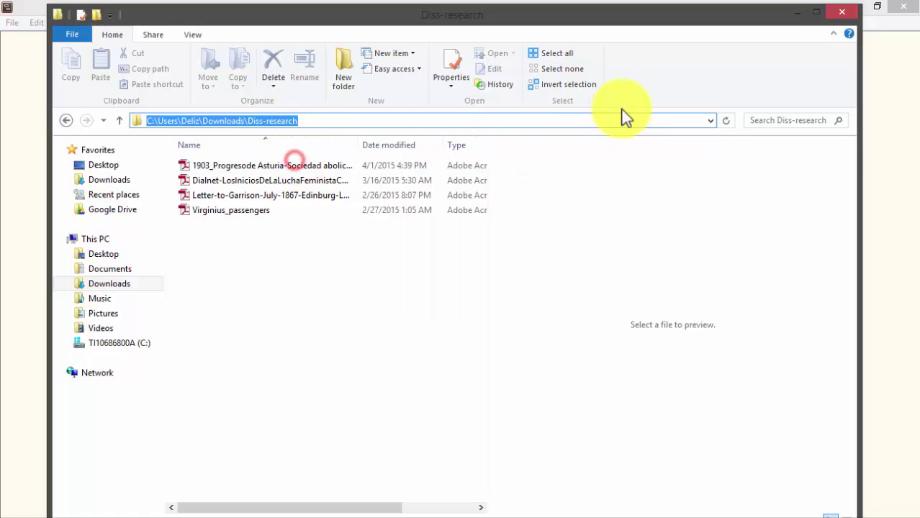
pyautogui.click(799, 16)
# Paste the Diss-research folder path as the link destination, prefixed with file:///
pyautogui.rightClick(385, 269)
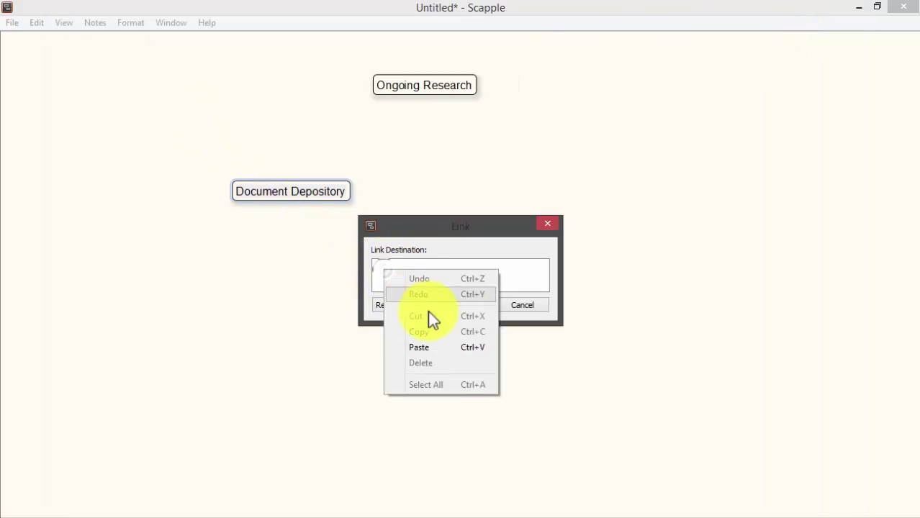
pyautogui.click(431, 347)
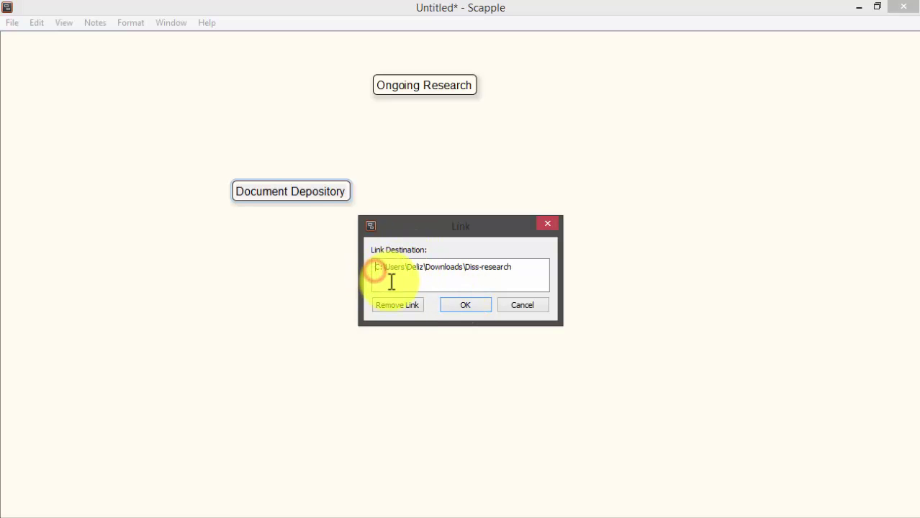
pyautogui.press('Home')
pyautogui.write('fil')
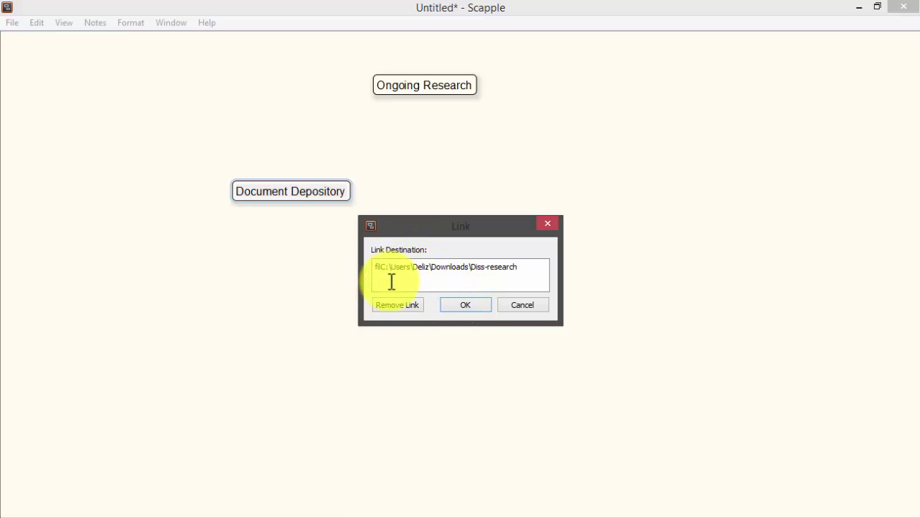
pyautogui.write('e')
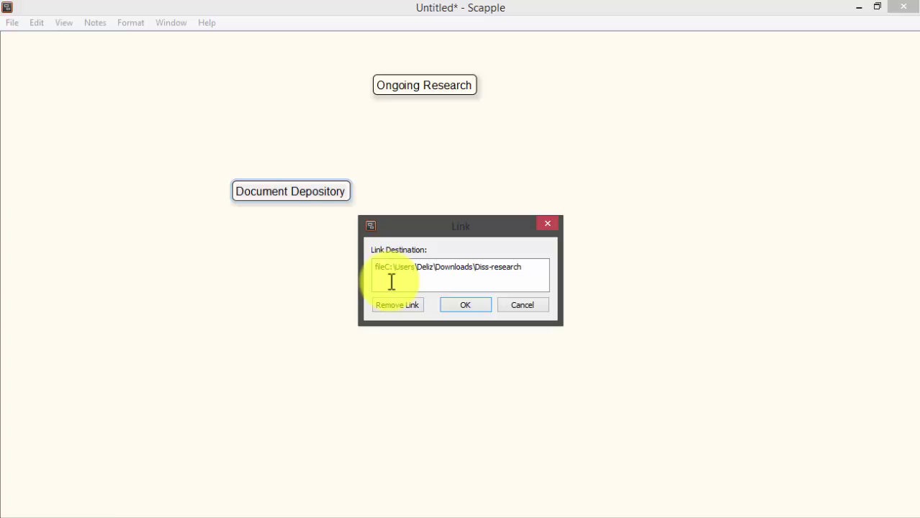
pyautogui.write(':')
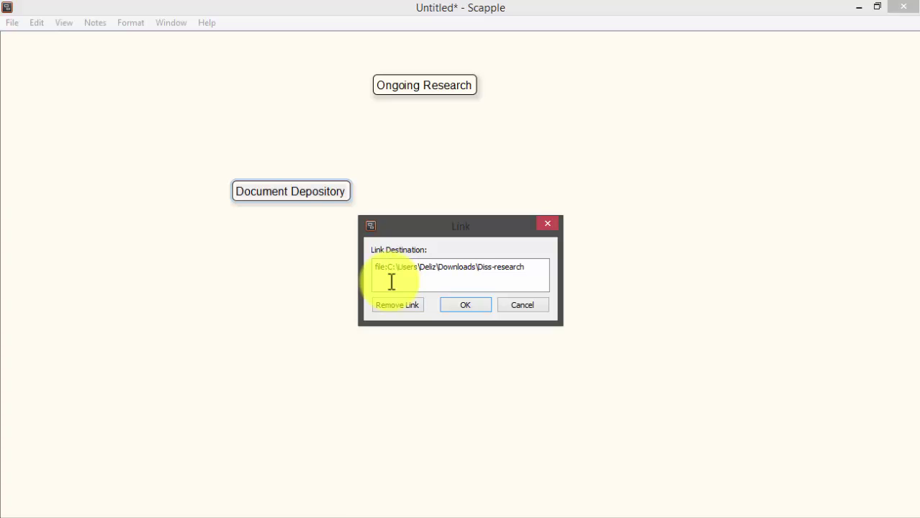
pyautogui.write('///')
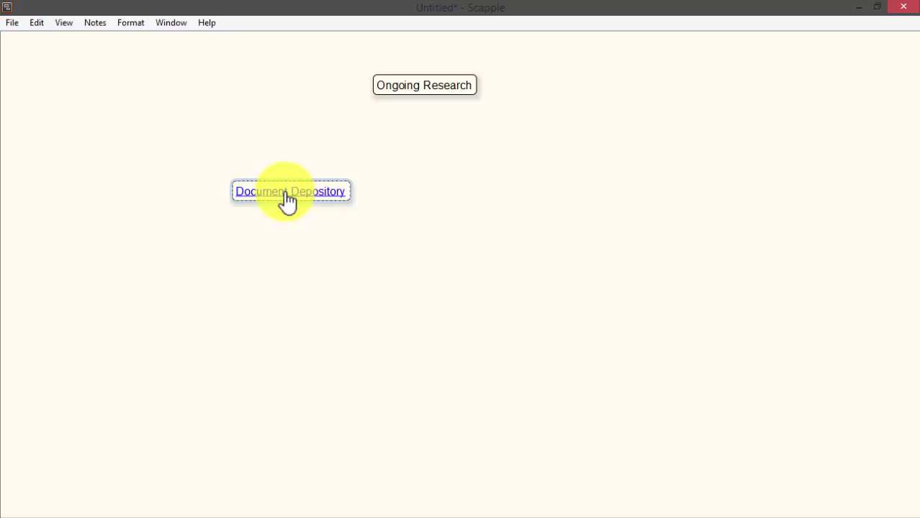
# Open Diss-research through the Document Depository link and preview the Dialnet PDF
pyautogui.click(286, 194)
pyautogui.click(286, 195)
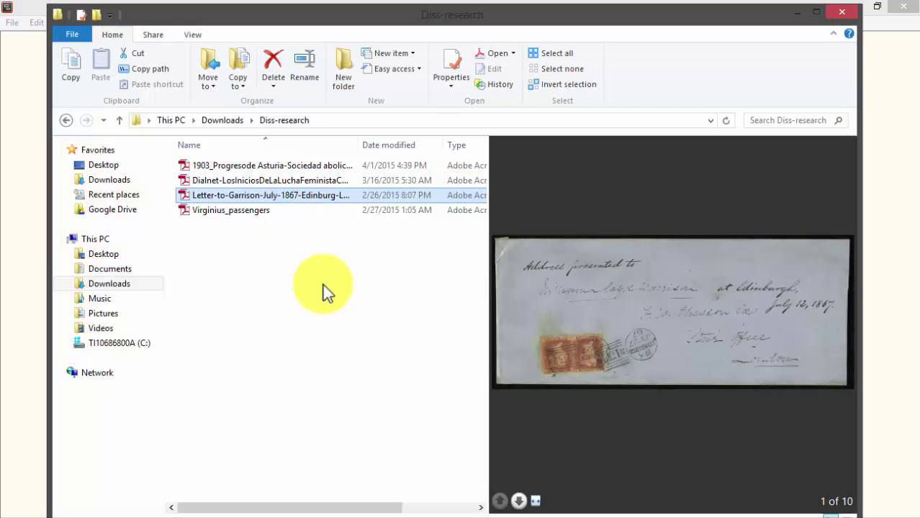
pyautogui.click(325, 281)
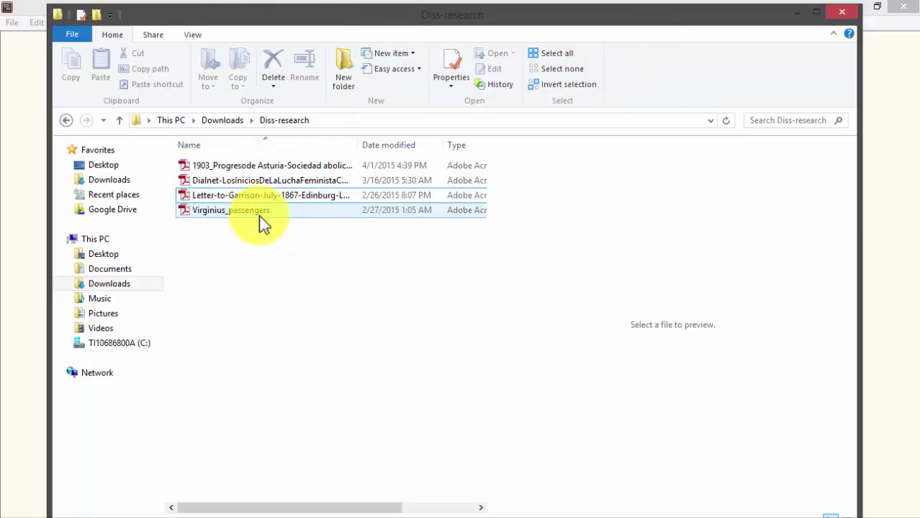
pyautogui.click(272, 181)
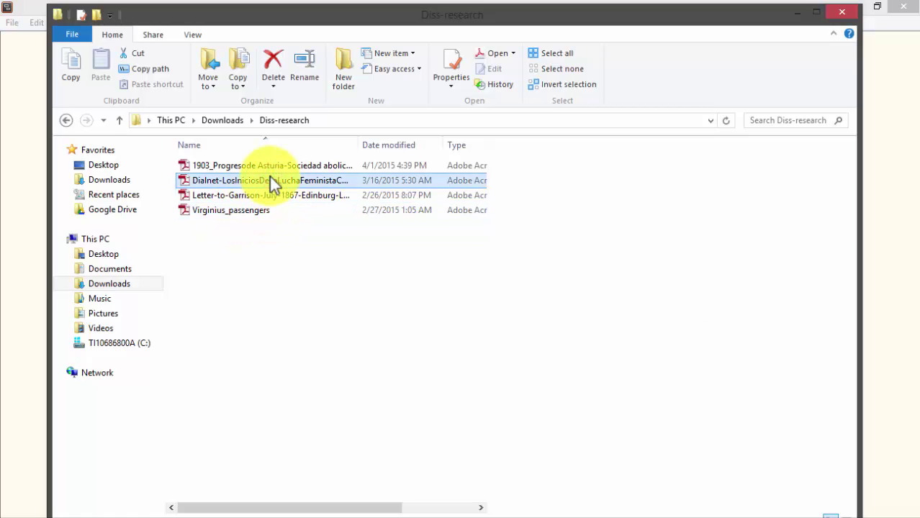
pyautogui.hotkey('alt', 'p')
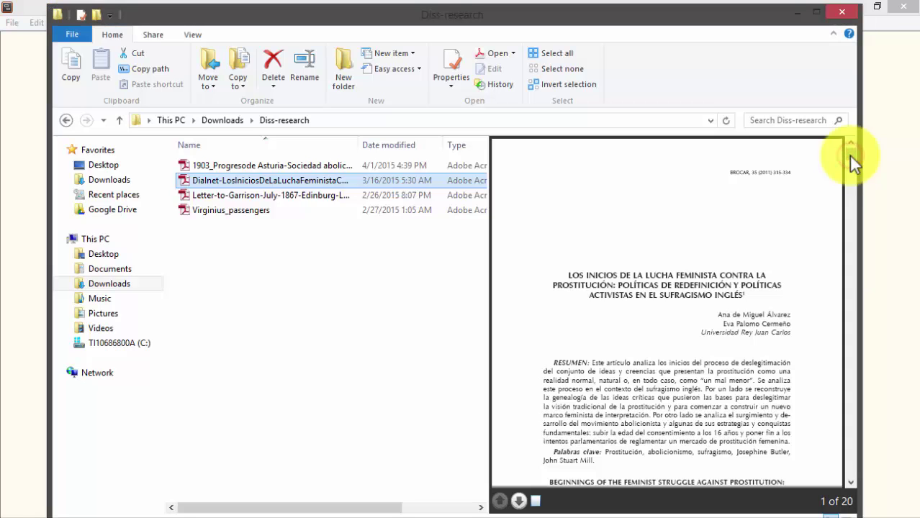
pyautogui.moveTo(848, 154); pyautogui.dragTo(851, 171)
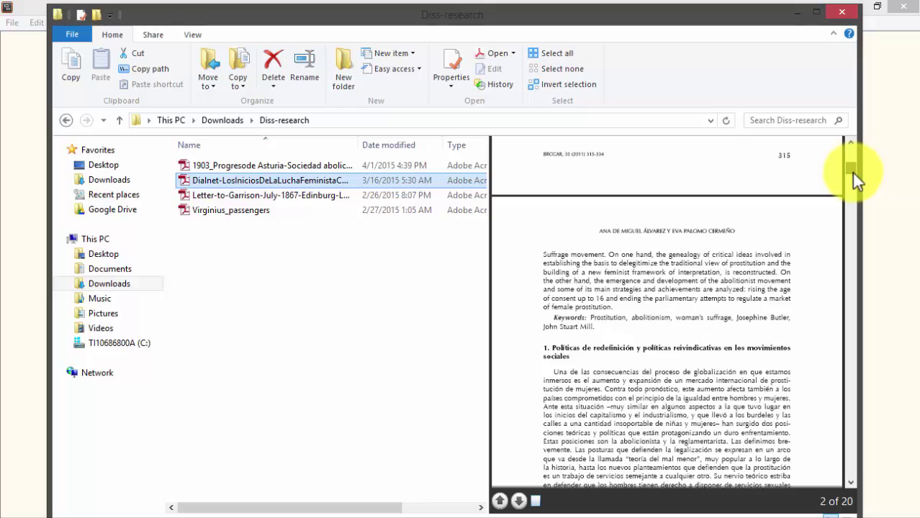
pyautogui.moveTo(852, 173); pyautogui.dragTo(867, 143)
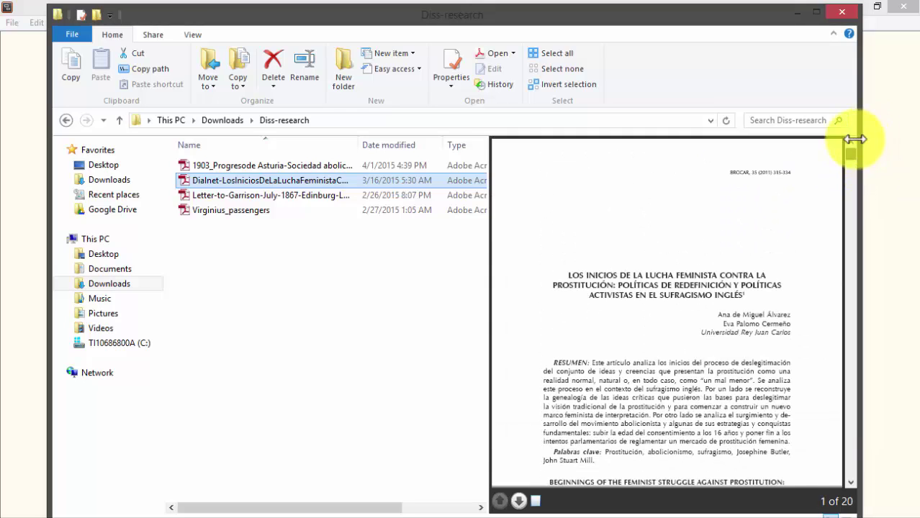
# Copy the Dialnet PDF's full path with Copy as path, then minimise Explorer
pyautogui.click(298, 307)
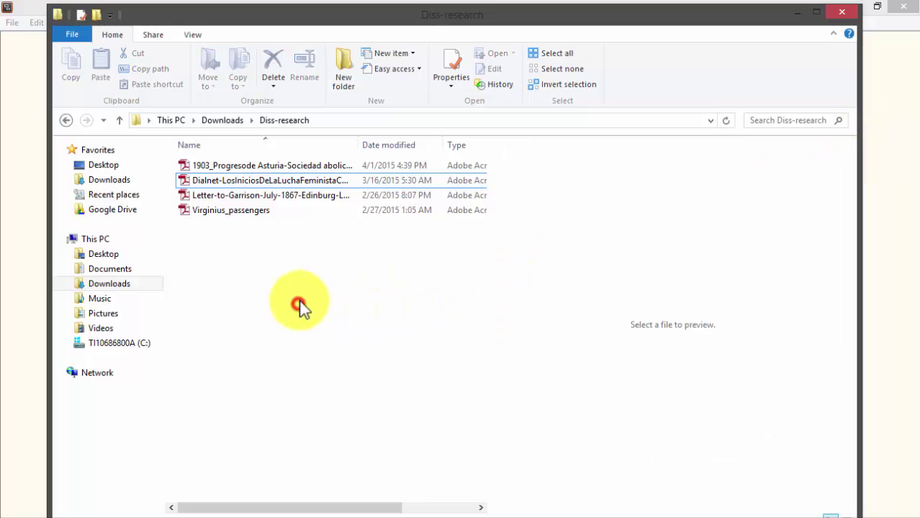
pyautogui.click(288, 184)
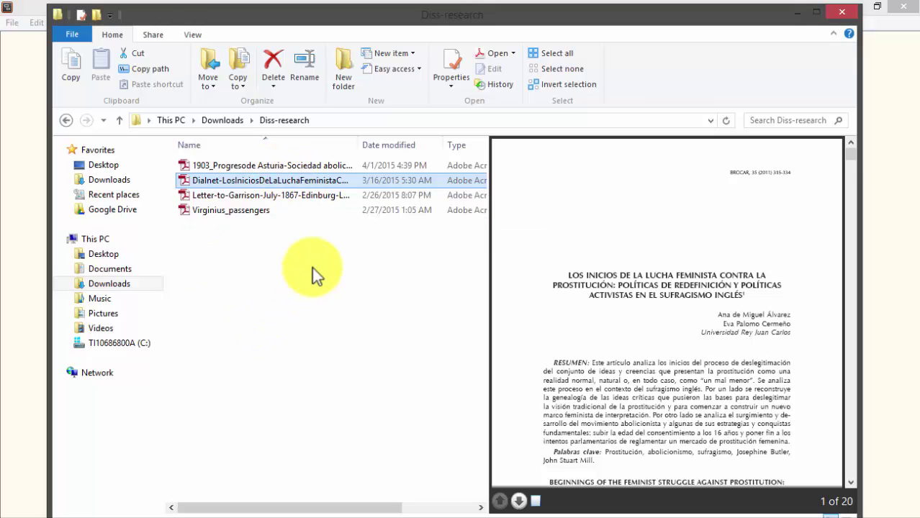
pyautogui.rightClick(308, 178)
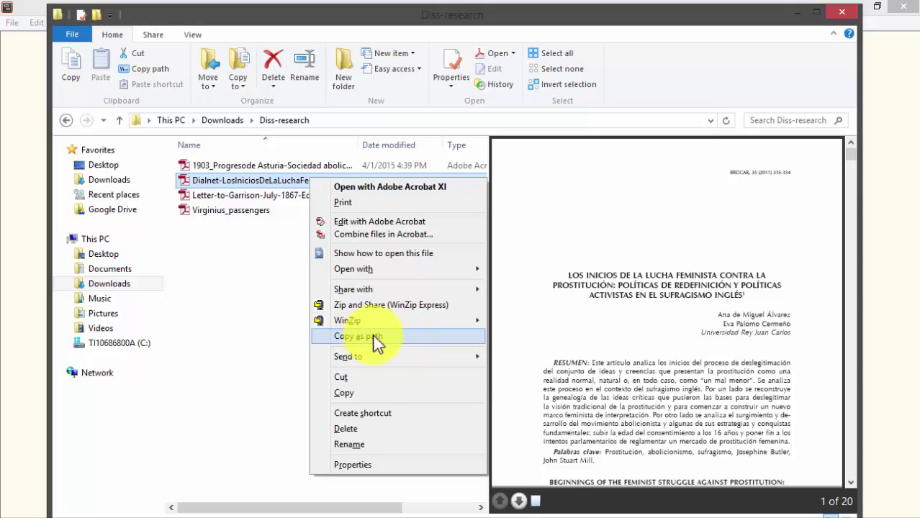
pyautogui.click(375, 337)
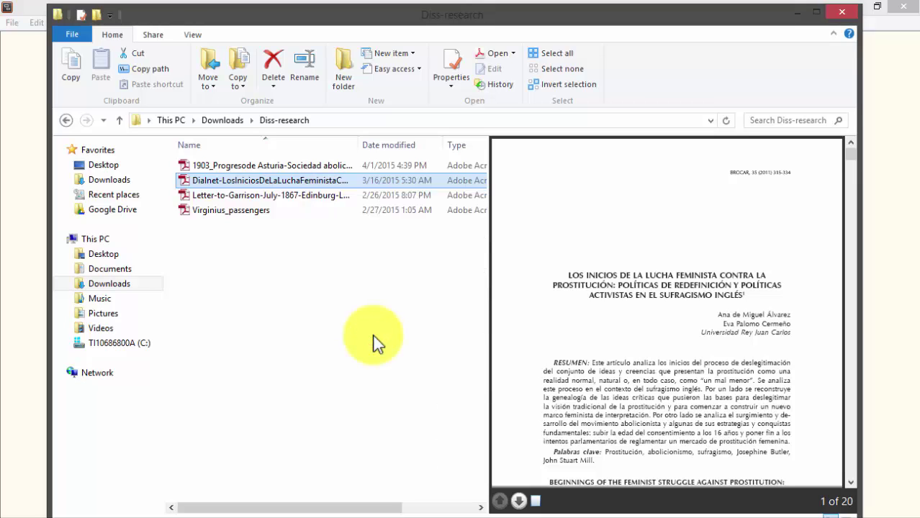
pyautogui.click(795, 13)
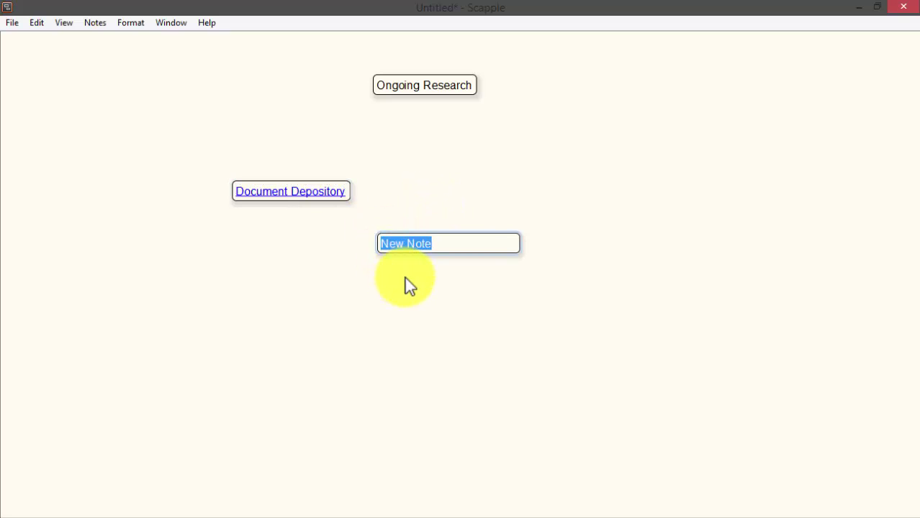
# Title the new note 'Feminism against Prostitution' and select its text for linking
pyautogui.write('Feminism against Prostitution')
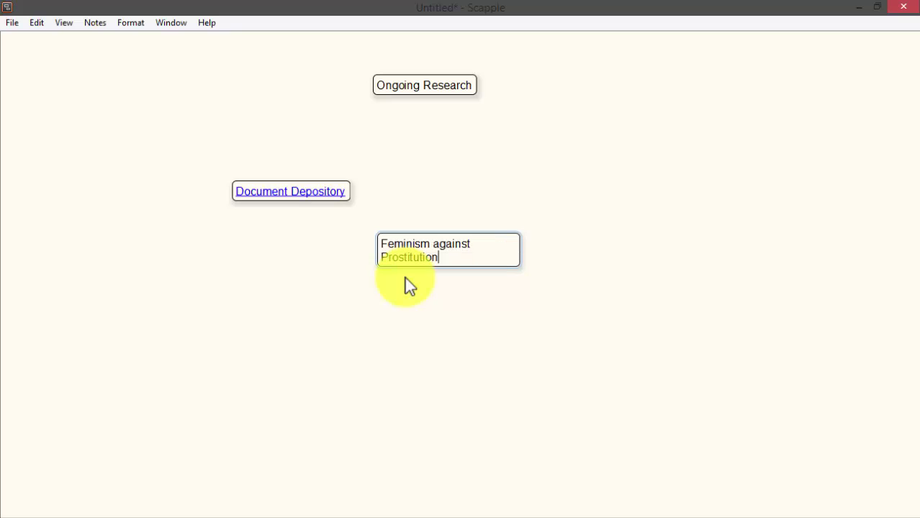
pyautogui.press('Escape')
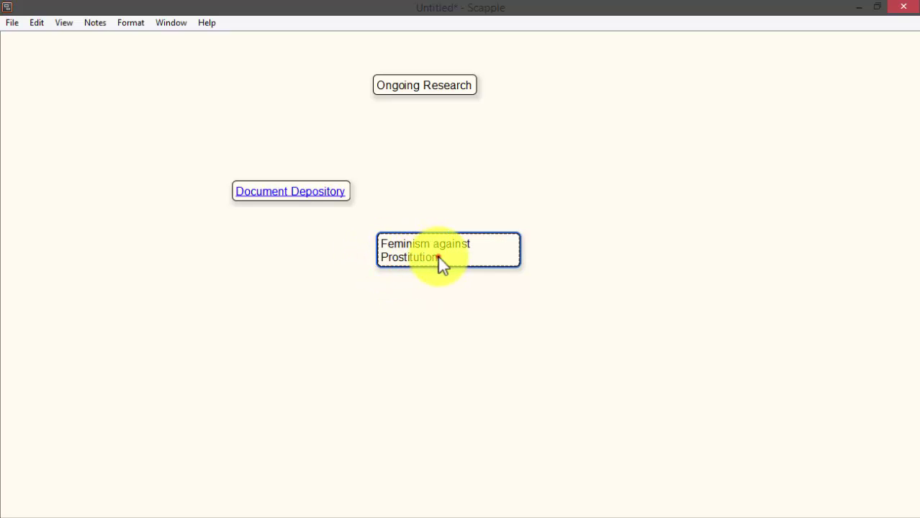
pyautogui.moveTo(437, 257); pyautogui.dragTo(383, 246)
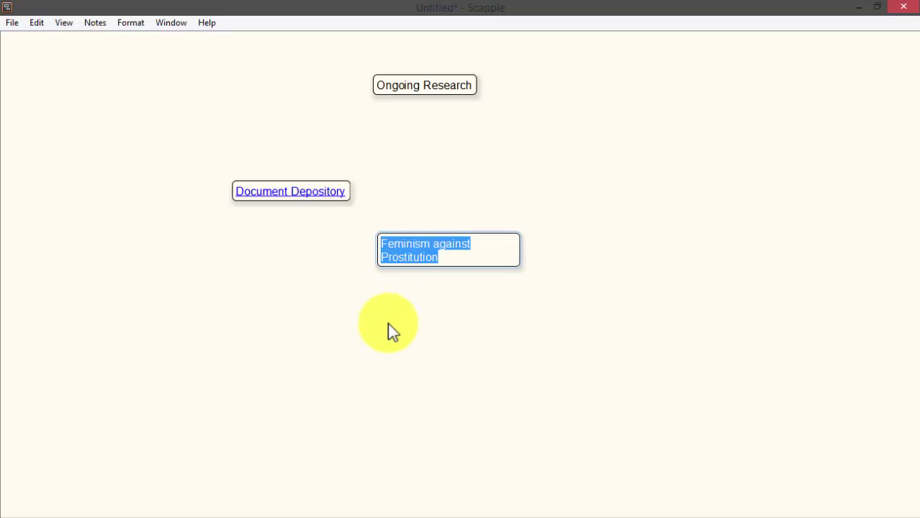
pyautogui.hotkey('ctrl', 'k')
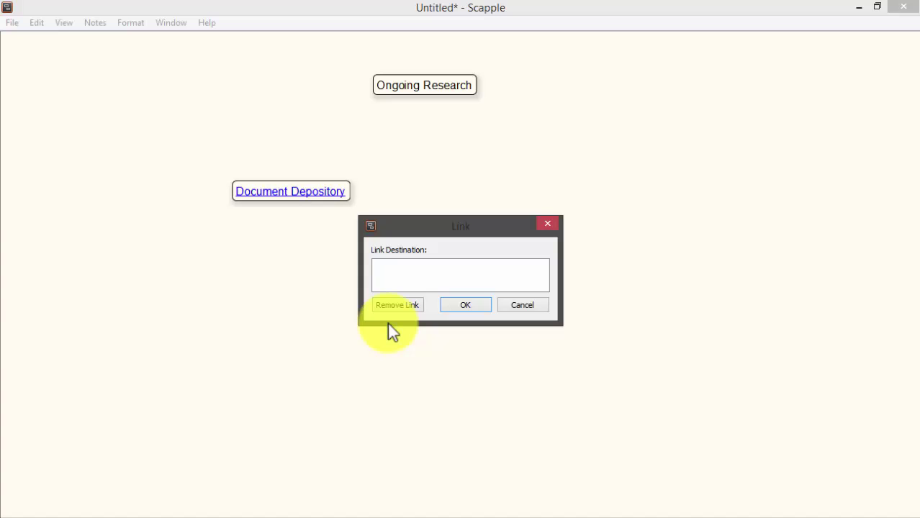
# Paste the Dialnet PDF path, strip both quotation marks, prefix file:///, and confirm
pyautogui.hotkey('ctrl', 'v')
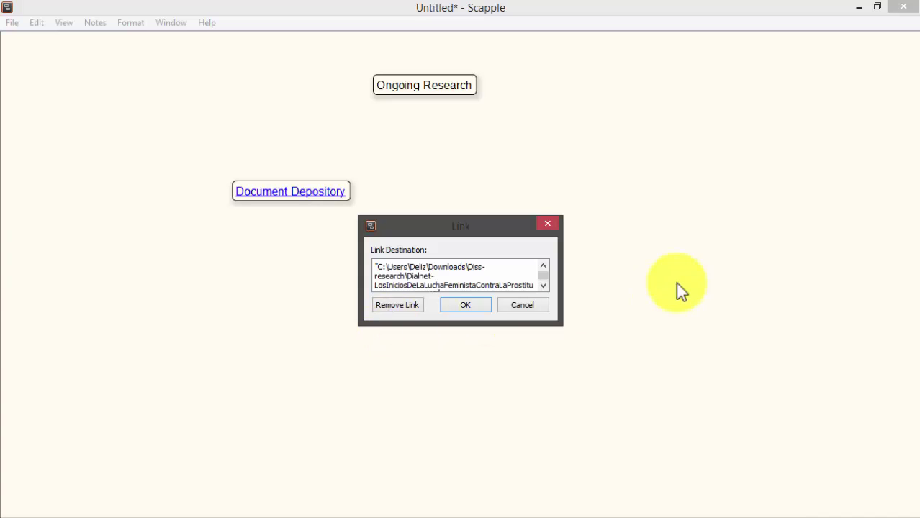
pyautogui.click(544, 285)
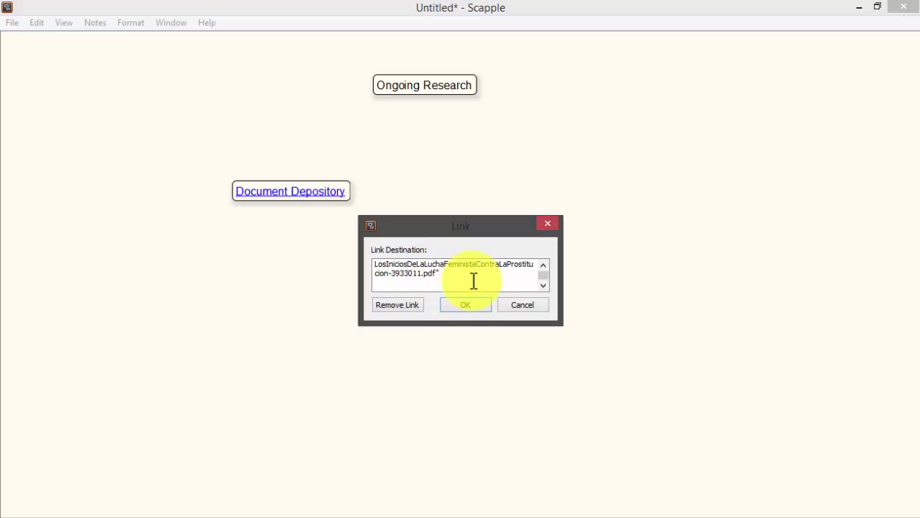
pyautogui.press('BackSpace')
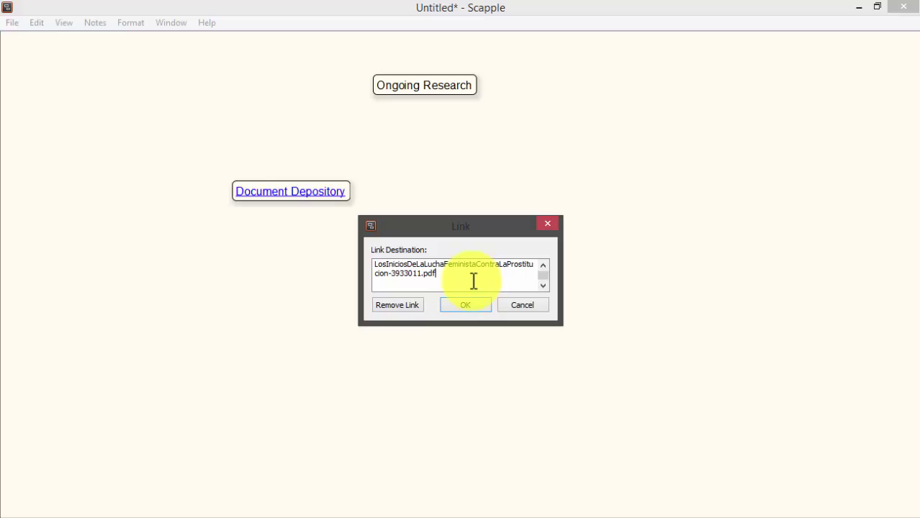
pyautogui.click(543, 266)
pyautogui.click(542, 266)
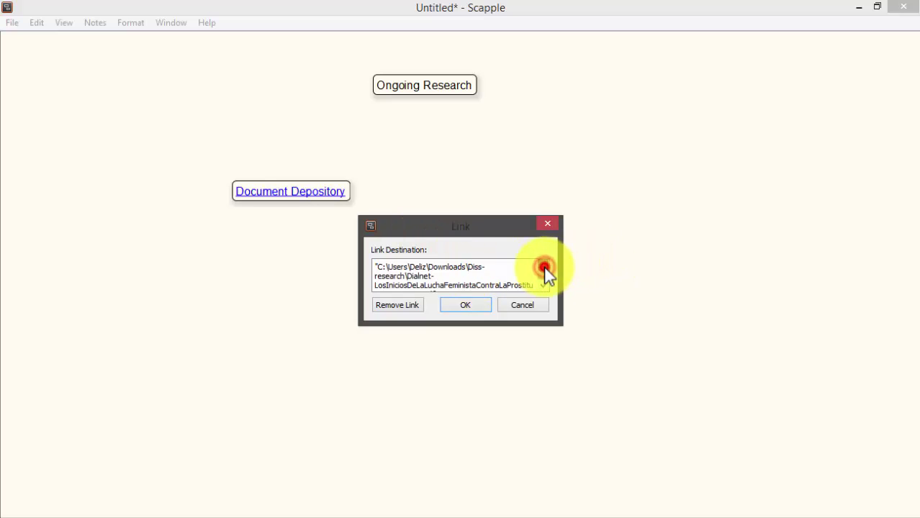
pyautogui.click(378, 267)
pyautogui.press('BackSpace')
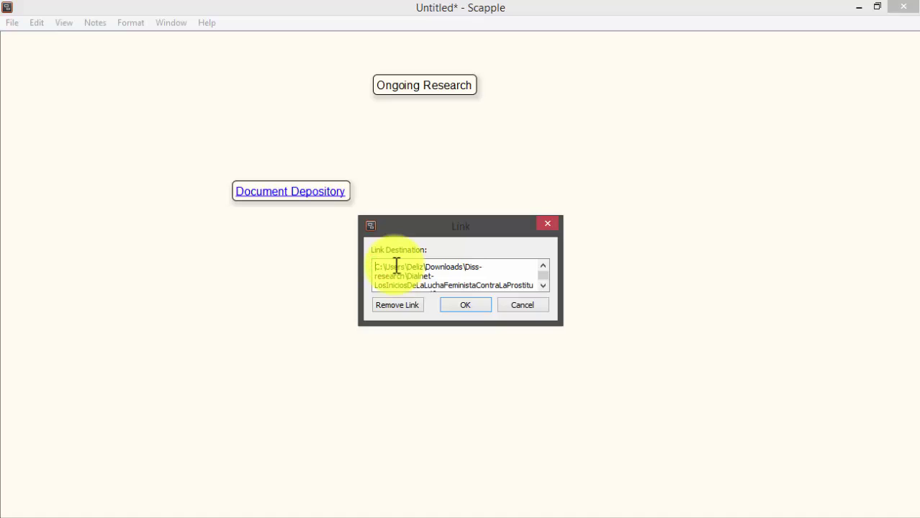
pyautogui.write('fil')
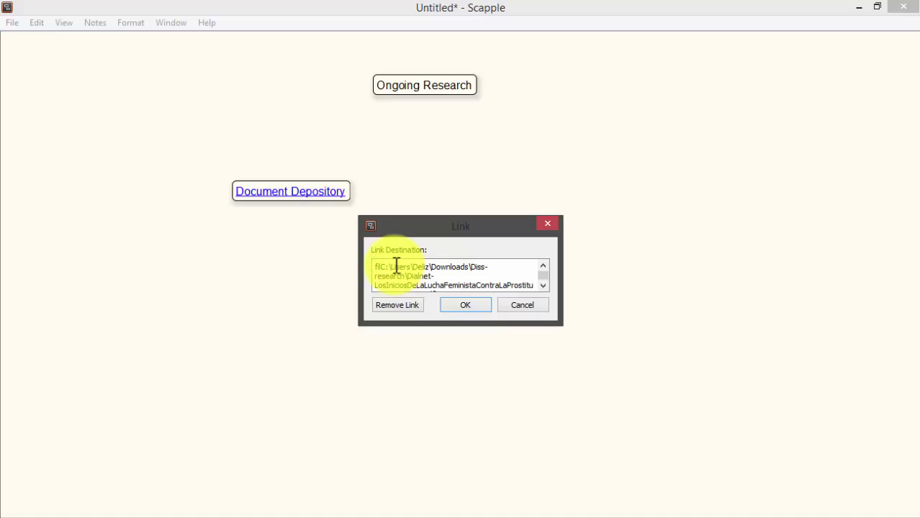
pyautogui.write('e:')
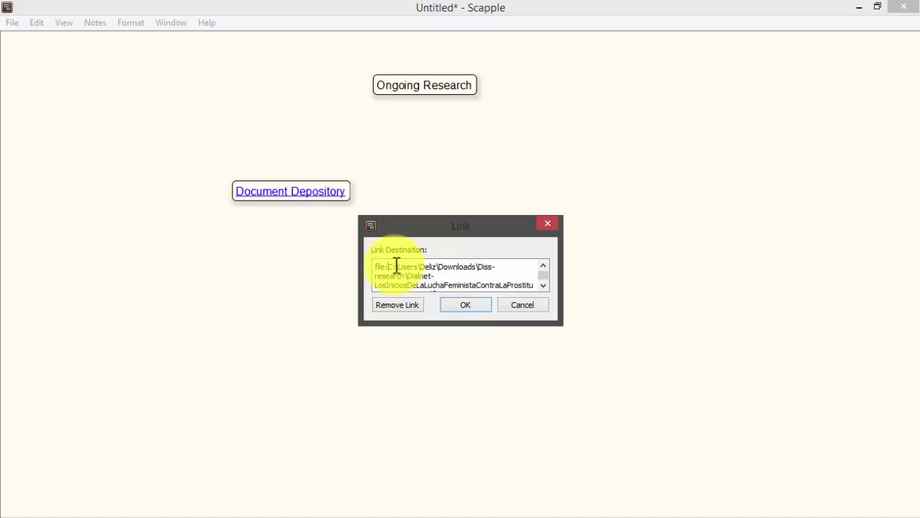
pyautogui.write('///')
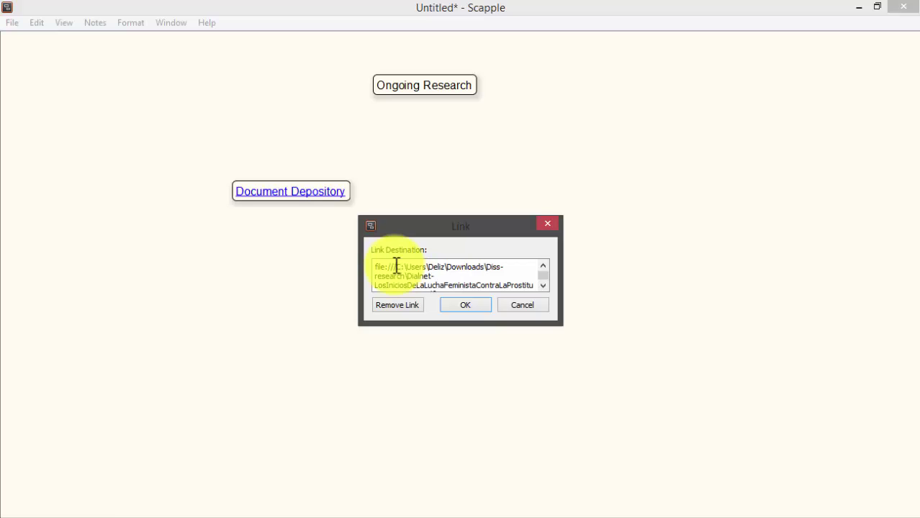
pyautogui.click(466, 305)
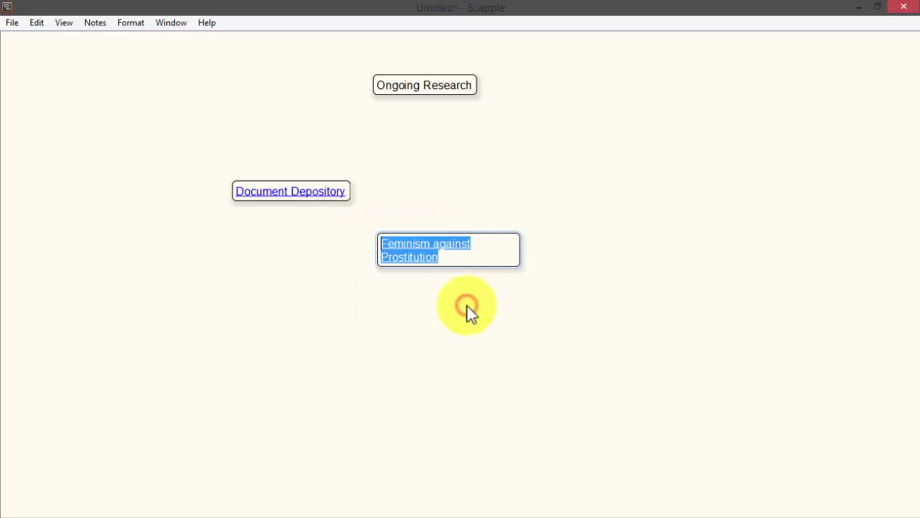
pyautogui.click(466, 306)
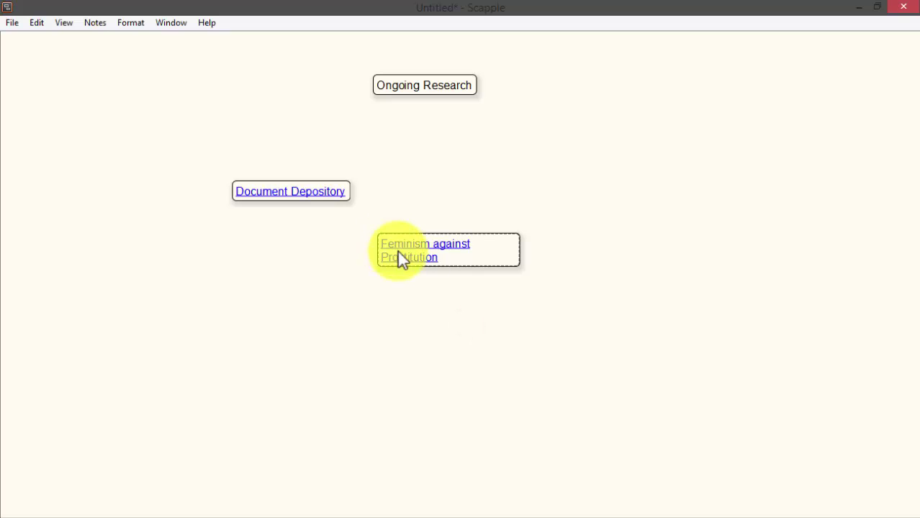
# Open the Dialnet PDF through the Feminism against Prostitution link, then close Acrobat
pyautogui.doubleClick(420, 246)
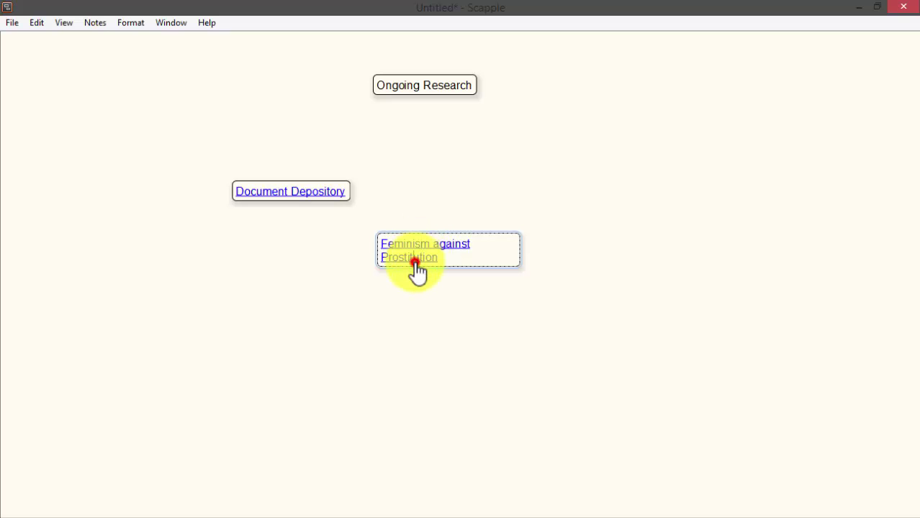
pyautogui.doubleClick(418, 258)
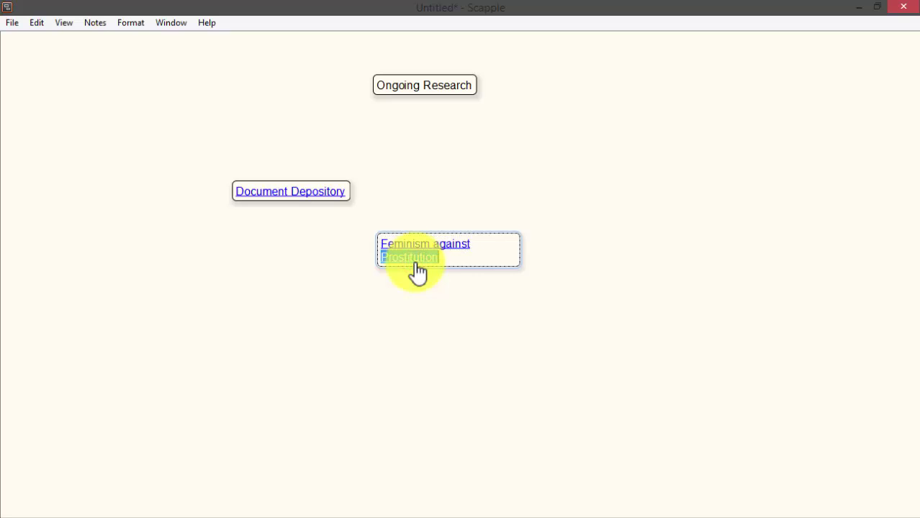
pyautogui.click(417, 272)
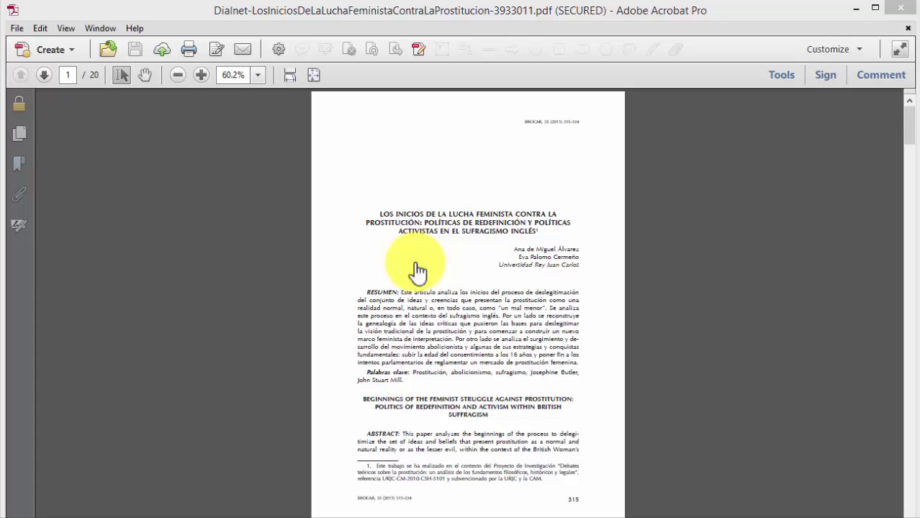
pyautogui.click(901, 6)
# Move Feminism against Prostitution lower-left and Document Depository up-left, then open Diss-research via its link
pyautogui.click(481, 286)
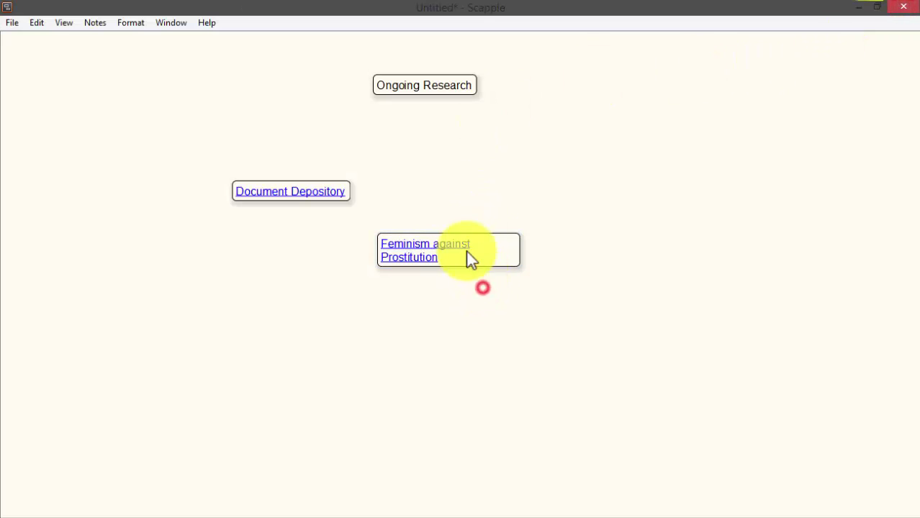
pyautogui.click(466, 248)
pyautogui.moveTo(485, 257); pyautogui.dragTo(397, 313)
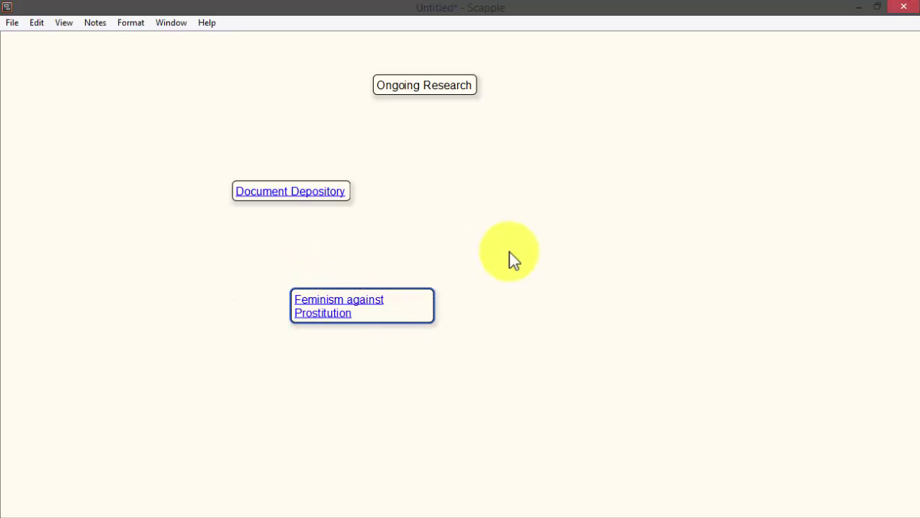
pyautogui.moveTo(324, 193); pyautogui.dragTo(213, 130)
pyautogui.click(170, 113)
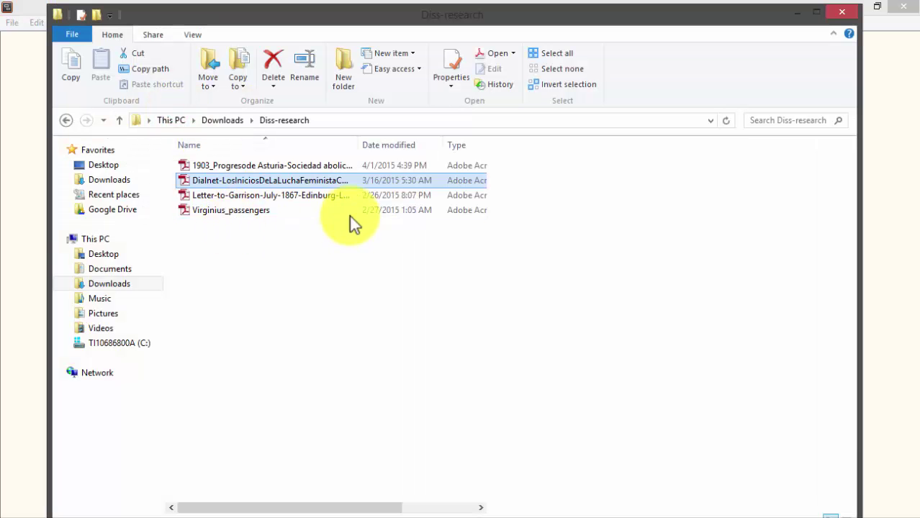
pyautogui.keyDown('shift'); pyautogui.click(232, 210); pyautogui.keyUp('shift')
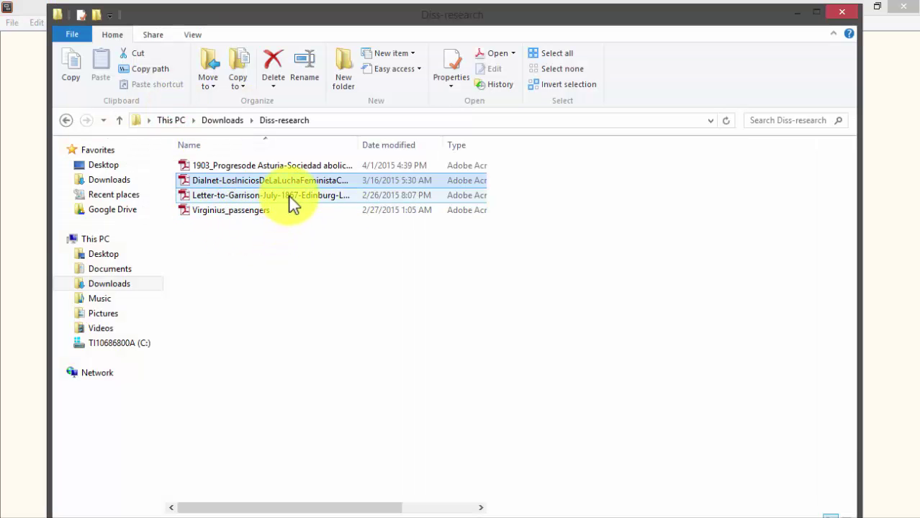
pyautogui.click(286, 195)
pyautogui.hotkey('alt', 'p')
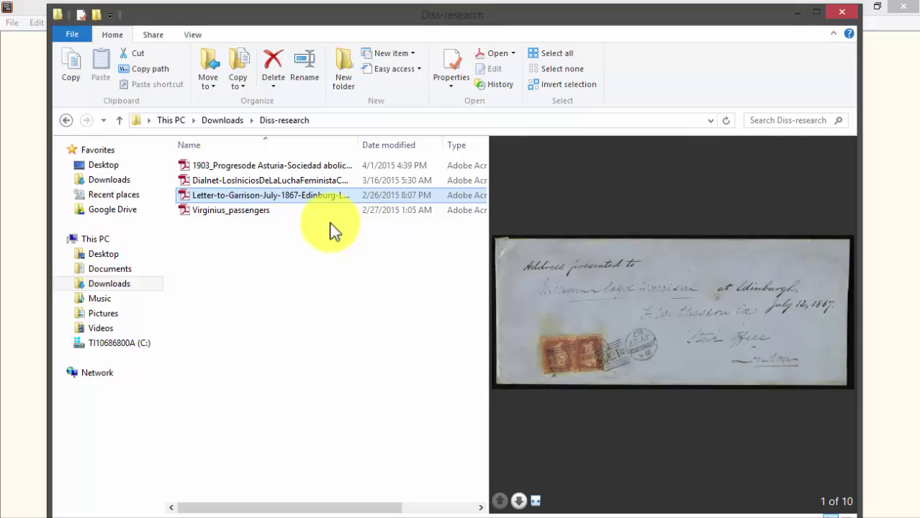
pyautogui.rightClick(291, 204)
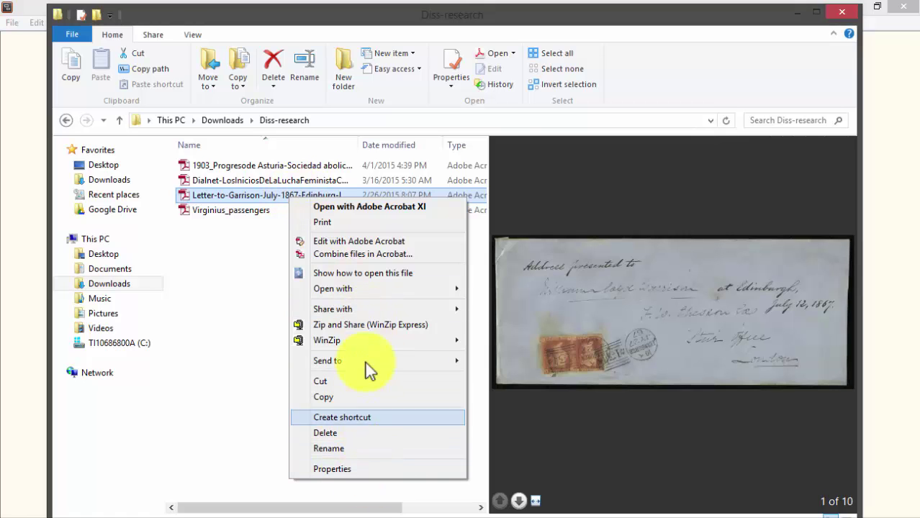
pyautogui.click(223, 330)
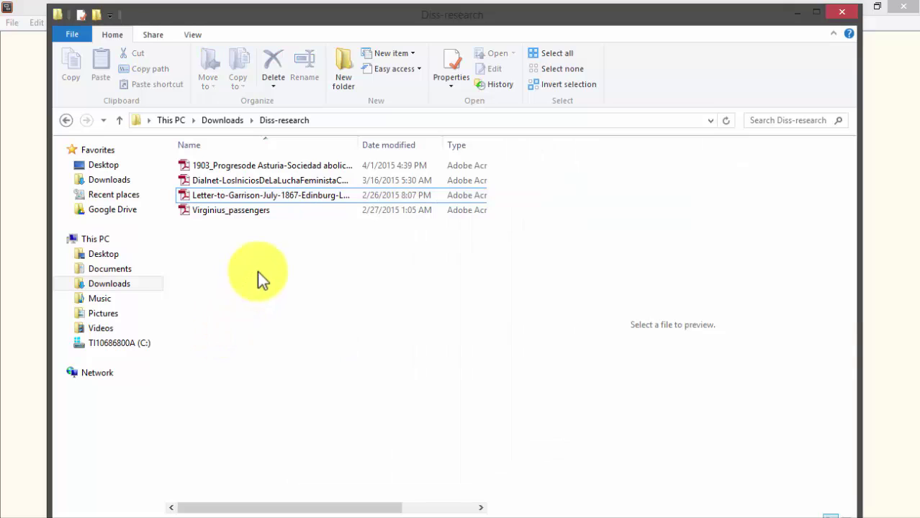
pyautogui.click(276, 199)
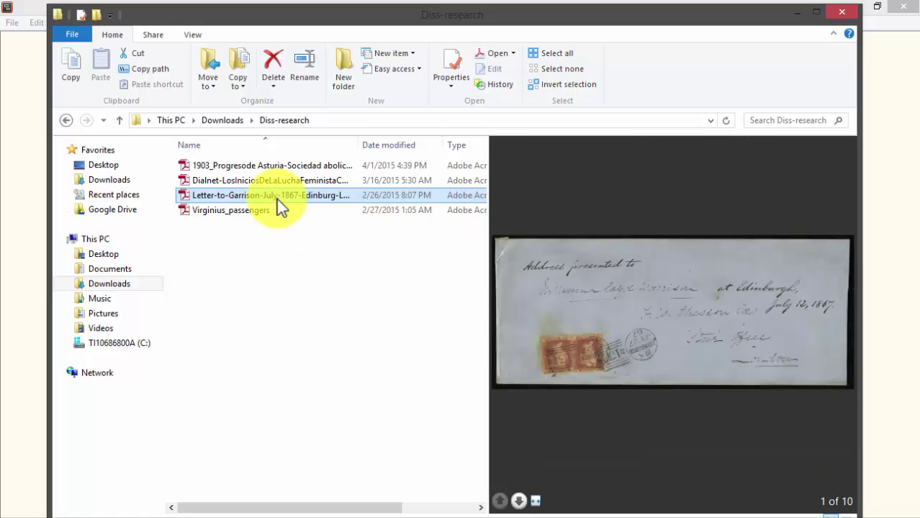
pyautogui.rightClick(277, 200)
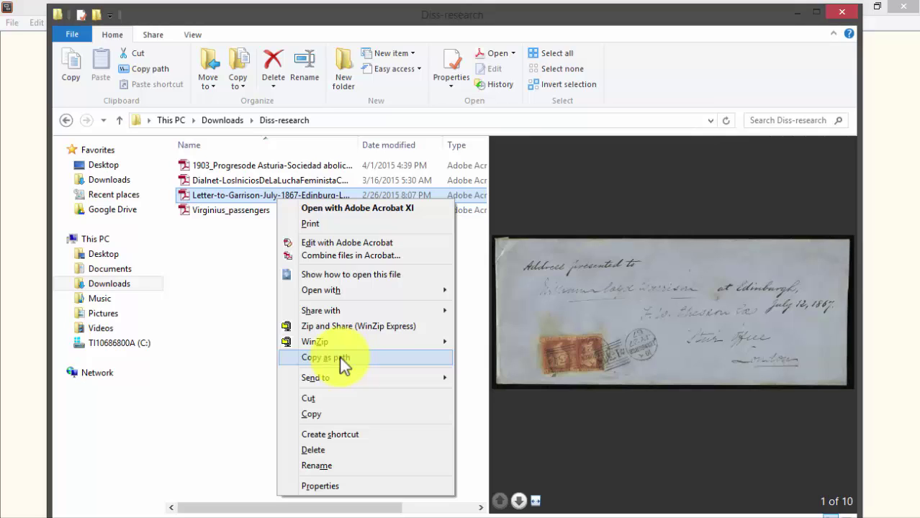
pyautogui.click(241, 272)
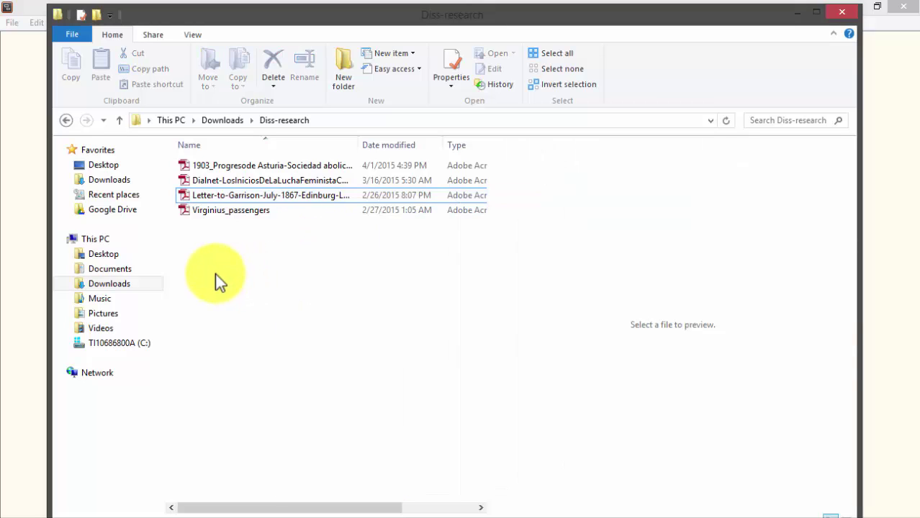
# Copy the full path of the Letter-to-Garrison-July-1867-Edinburg-Ladies PDF from its Properties Security tab
pyautogui.rightClick(258, 196)
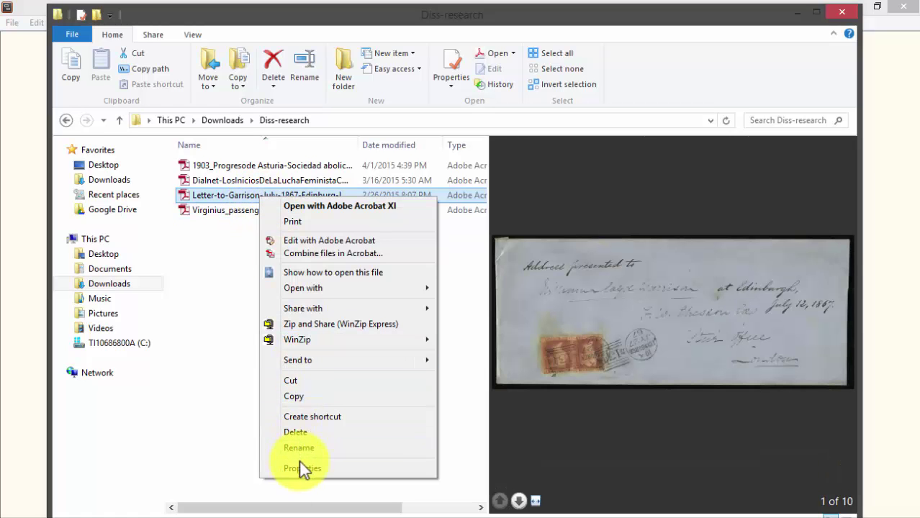
pyautogui.click(300, 466)
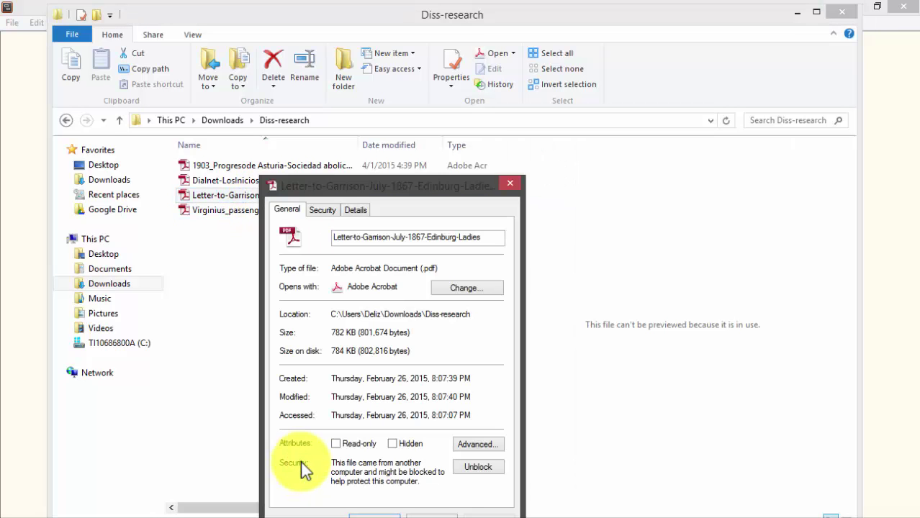
pyautogui.moveTo(474, 314); pyautogui.dragTo(328, 312)
pyautogui.click(316, 208)
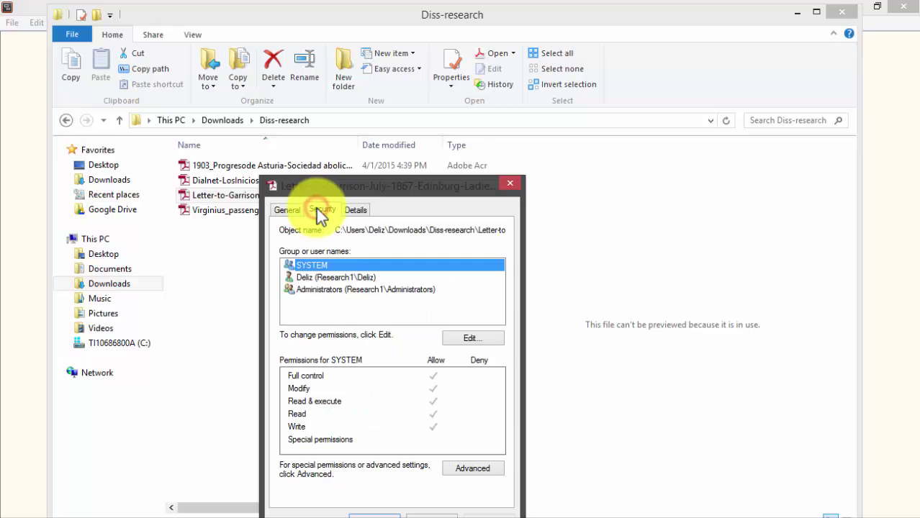
pyautogui.click(336, 230)
pyautogui.moveTo(359, 235); pyautogui.dragTo(495, 228)
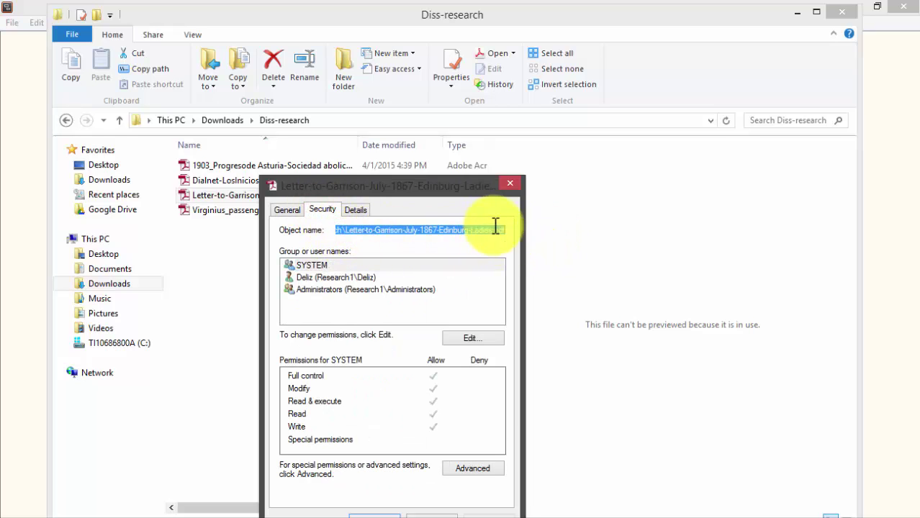
pyautogui.rightClick(421, 231)
pyautogui.click(464, 276)
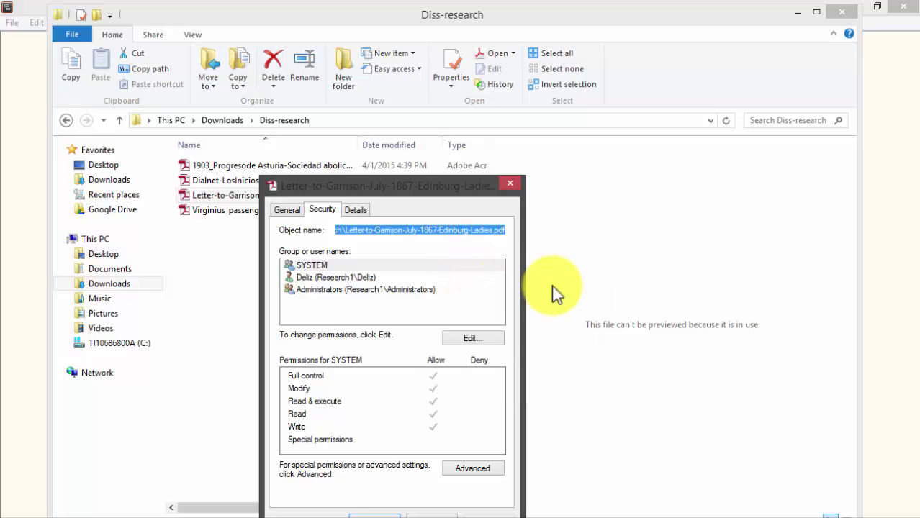
# Add a 'Letter to Garrison' note on the empty Scapple canvas
pyautogui.click(23, 271)
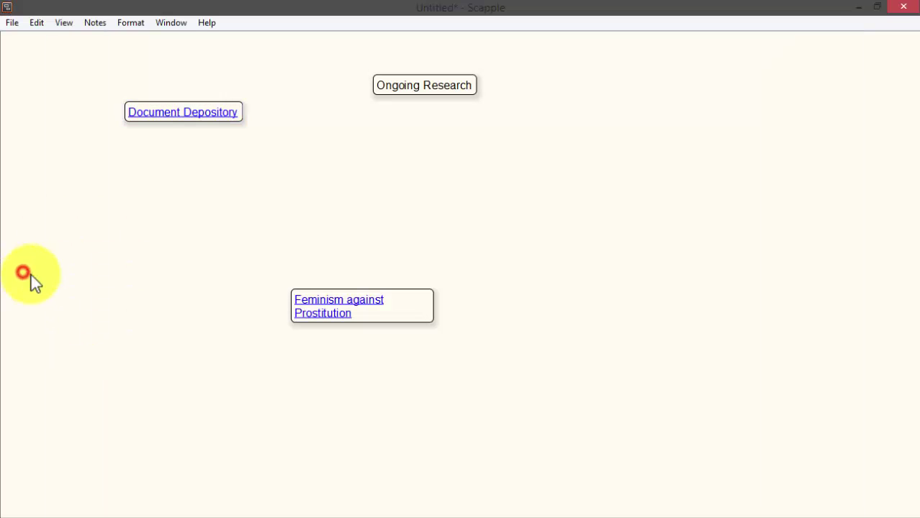
pyautogui.click(306, 177)
pyautogui.doubleClick(306, 178)
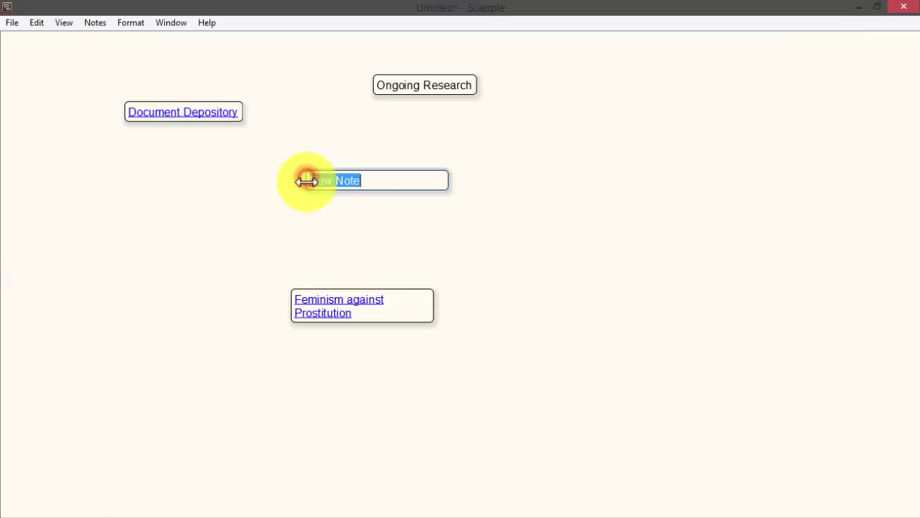
pyautogui.write('Letter to Garrison')
pyautogui.press('Return')
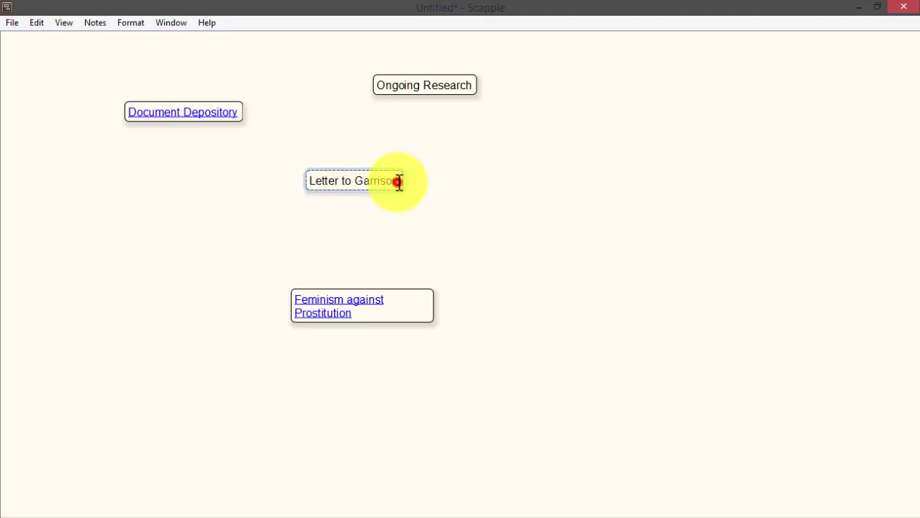
# Select the Letter to Garrison note's text, ready for linking
pyautogui.doubleClick(320, 183)
pyautogui.rightClick(345, 182)
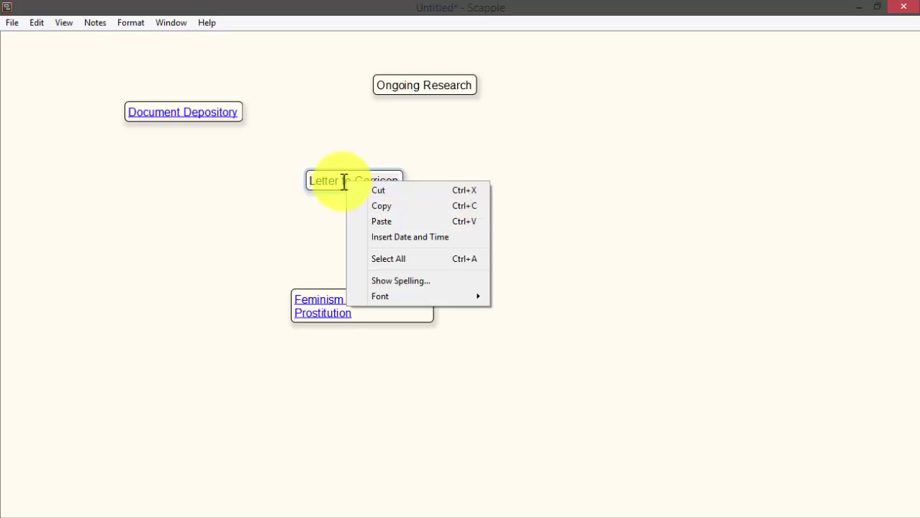
pyautogui.click(310, 218)
pyautogui.click(395, 181)
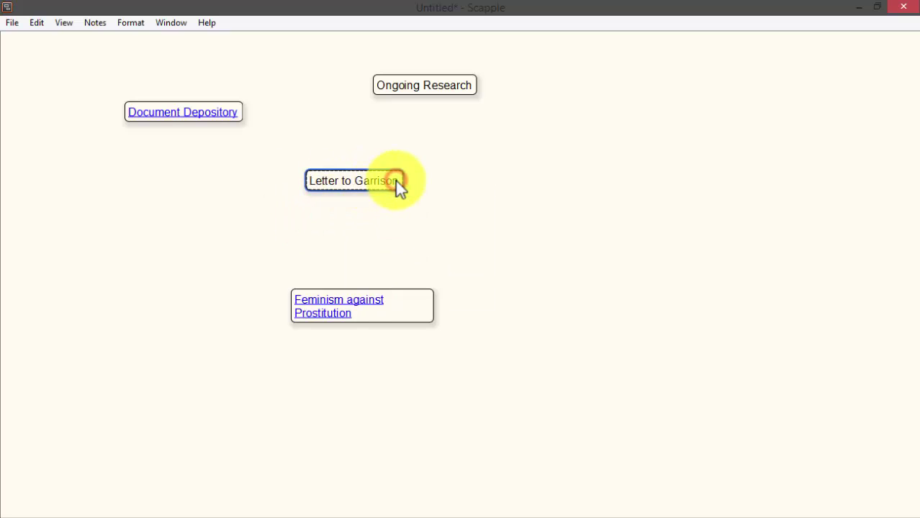
pyautogui.click(396, 181)
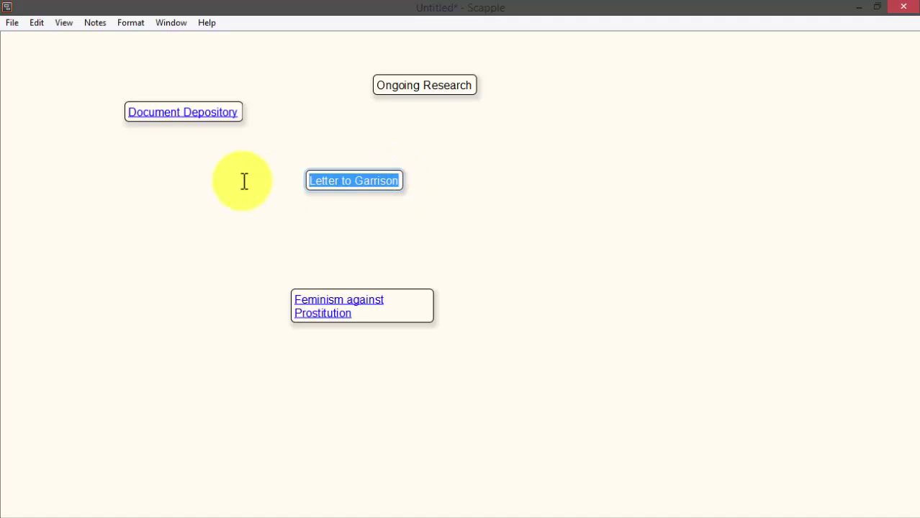
# Link the note text to the copied PDF path, prefixed with file:///
pyautogui.hotkey('ctrl', 'k')
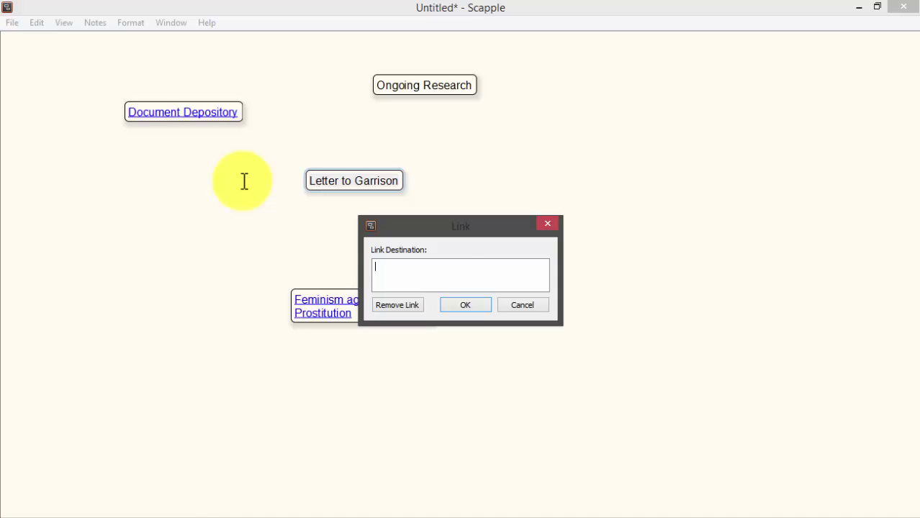
pyautogui.hotkey('ctrl', 'v')
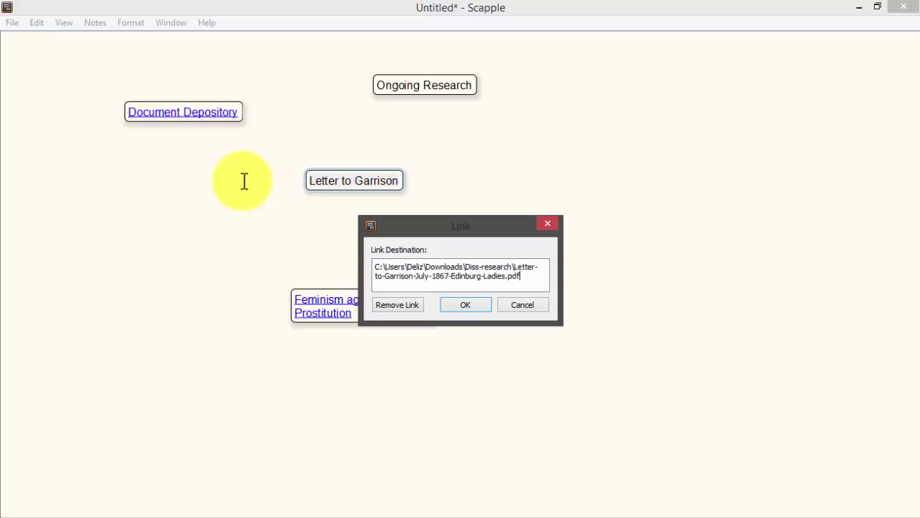
pyautogui.click(376, 266)
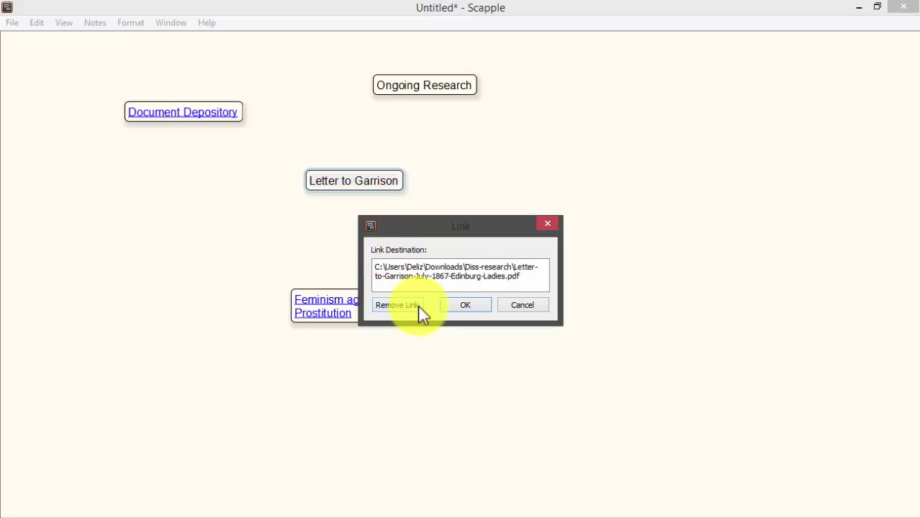
pyautogui.write('file:///')
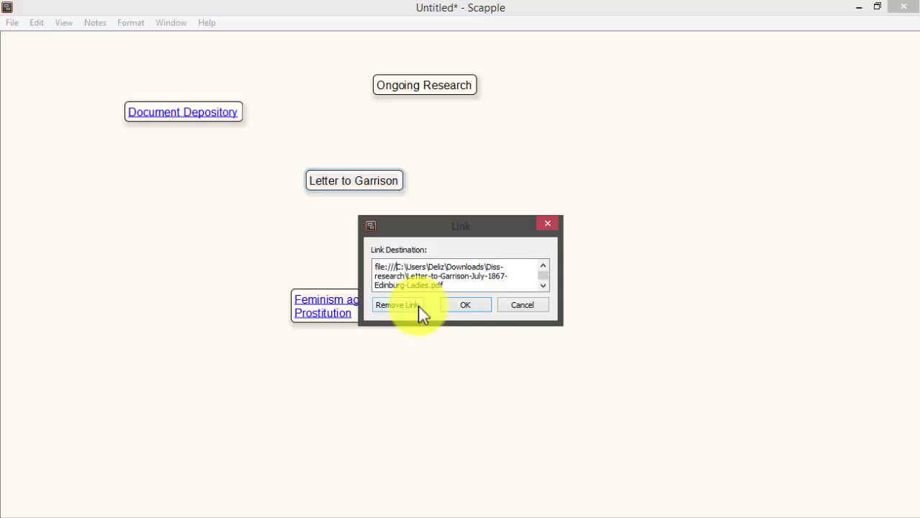
pyautogui.click(479, 307)
pyautogui.click(363, 248)
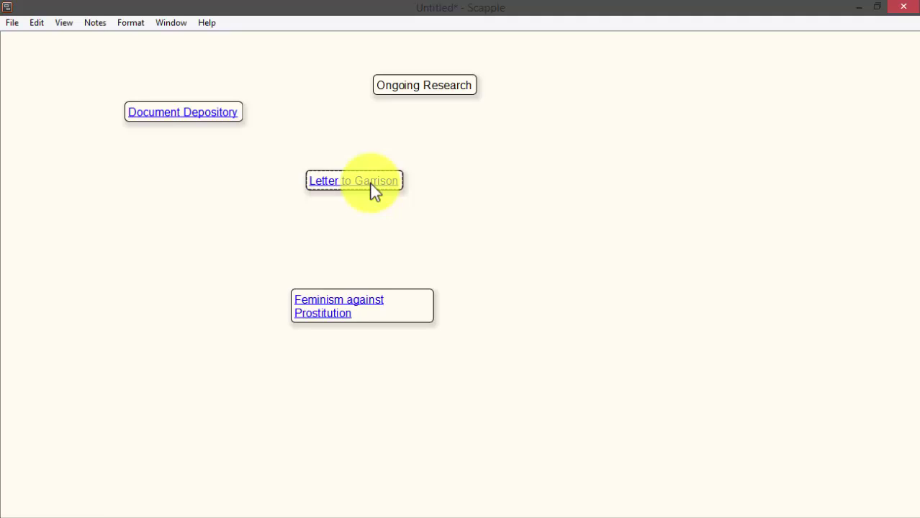
# Move Letter to Garrison left, Feminism against Prostitution up-right, and Document Depository under Ongoing Research
pyautogui.moveTo(373, 188); pyautogui.dragTo(253, 188)
pyautogui.moveTo(398, 306); pyautogui.dragTo(430, 227)
pyautogui.moveTo(202, 105); pyautogui.dragTo(364, 144)
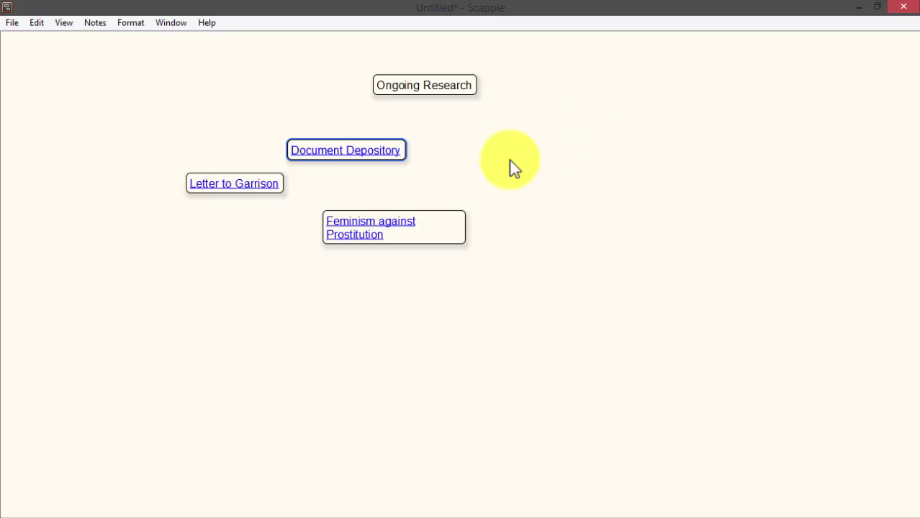
# Reposition Feminism, Letter to Garrison and Document Depository closer together, with Ongoing Research shifted left
pyautogui.moveTo(432, 230); pyautogui.dragTo(417, 311)
pyautogui.moveTo(212, 177); pyautogui.dragTo(405, 194)
pyautogui.moveTo(371, 143); pyautogui.dragTo(208, 185)
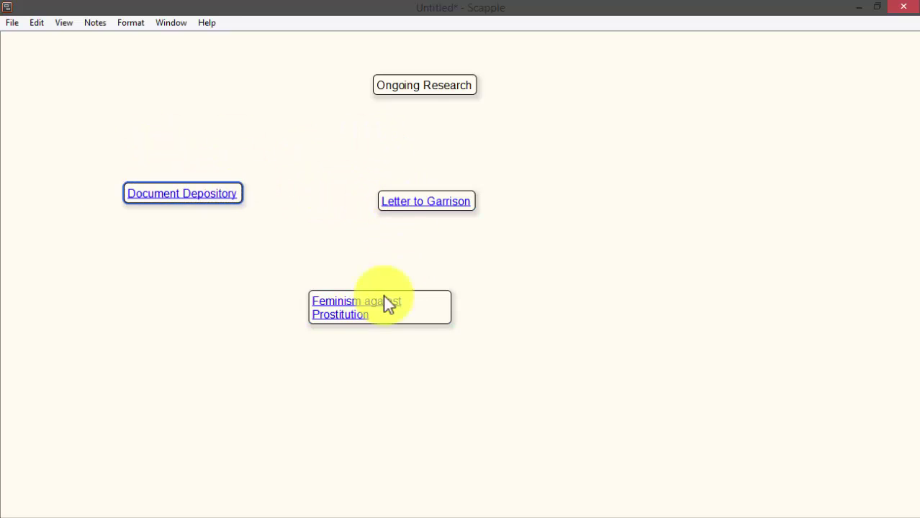
pyautogui.moveTo(405, 311); pyautogui.dragTo(338, 264)
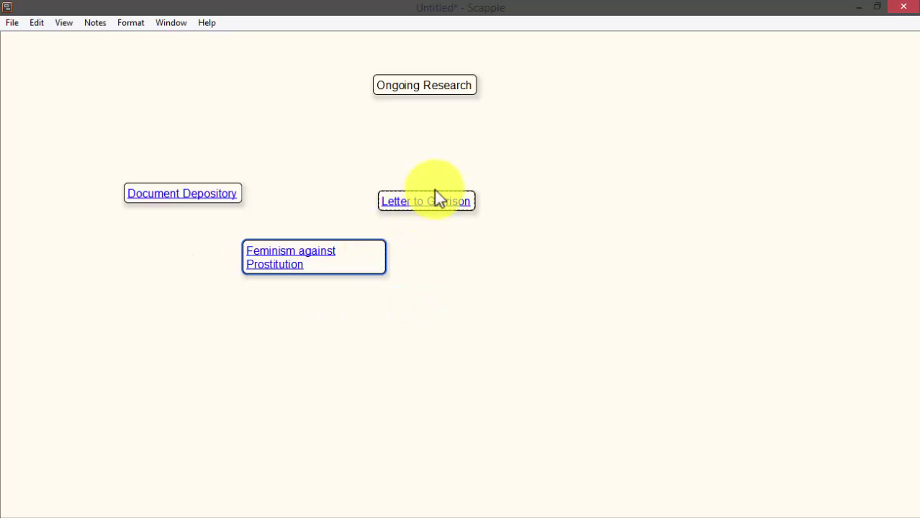
pyautogui.moveTo(428, 202); pyautogui.dragTo(353, 175)
pyautogui.moveTo(412, 85); pyautogui.dragTo(274, 116)
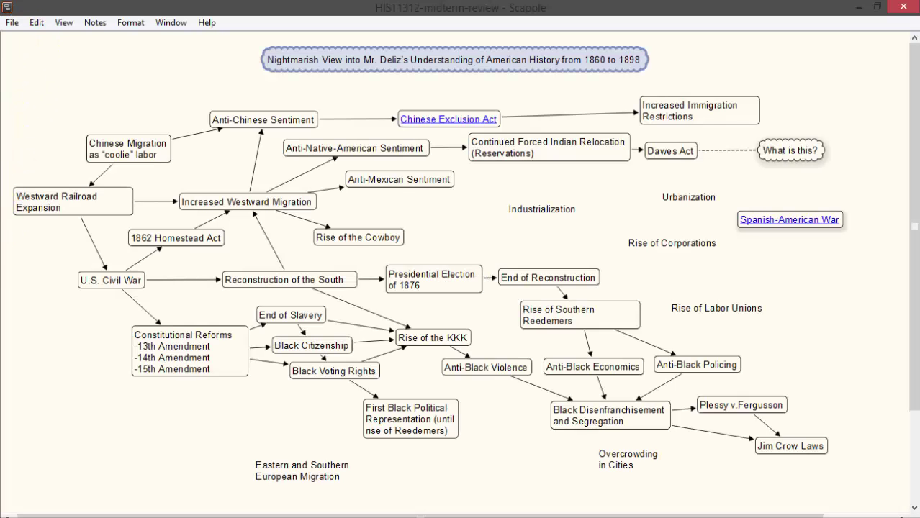
# Bring the Untitled Scapple research board back to the front
pyautogui.click(2, 263)
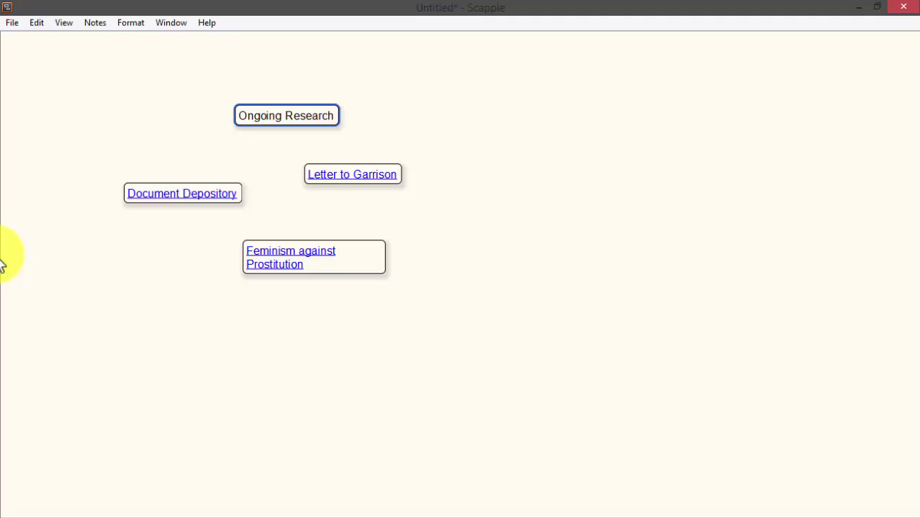